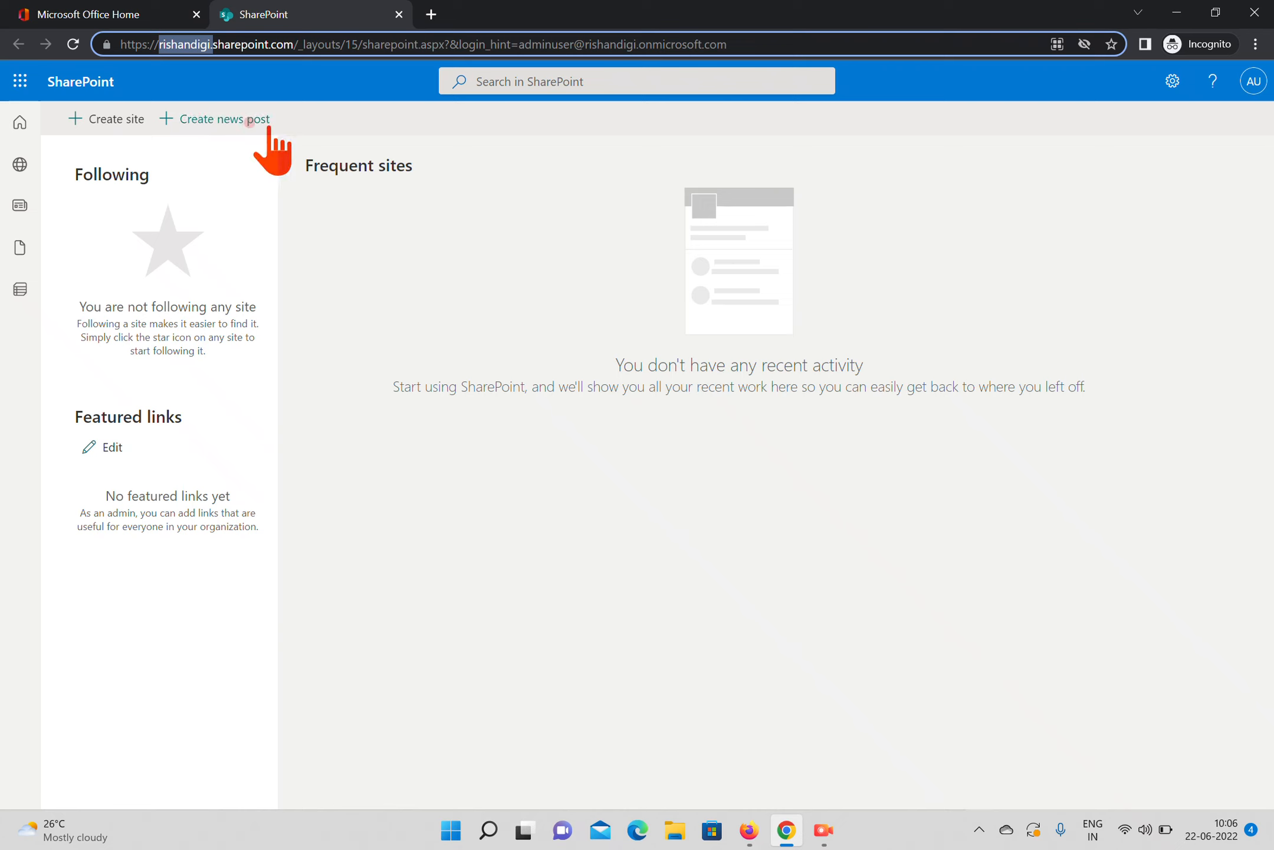
# Start creating a new team site and name it "Office team"
pyautogui.click(106, 117)
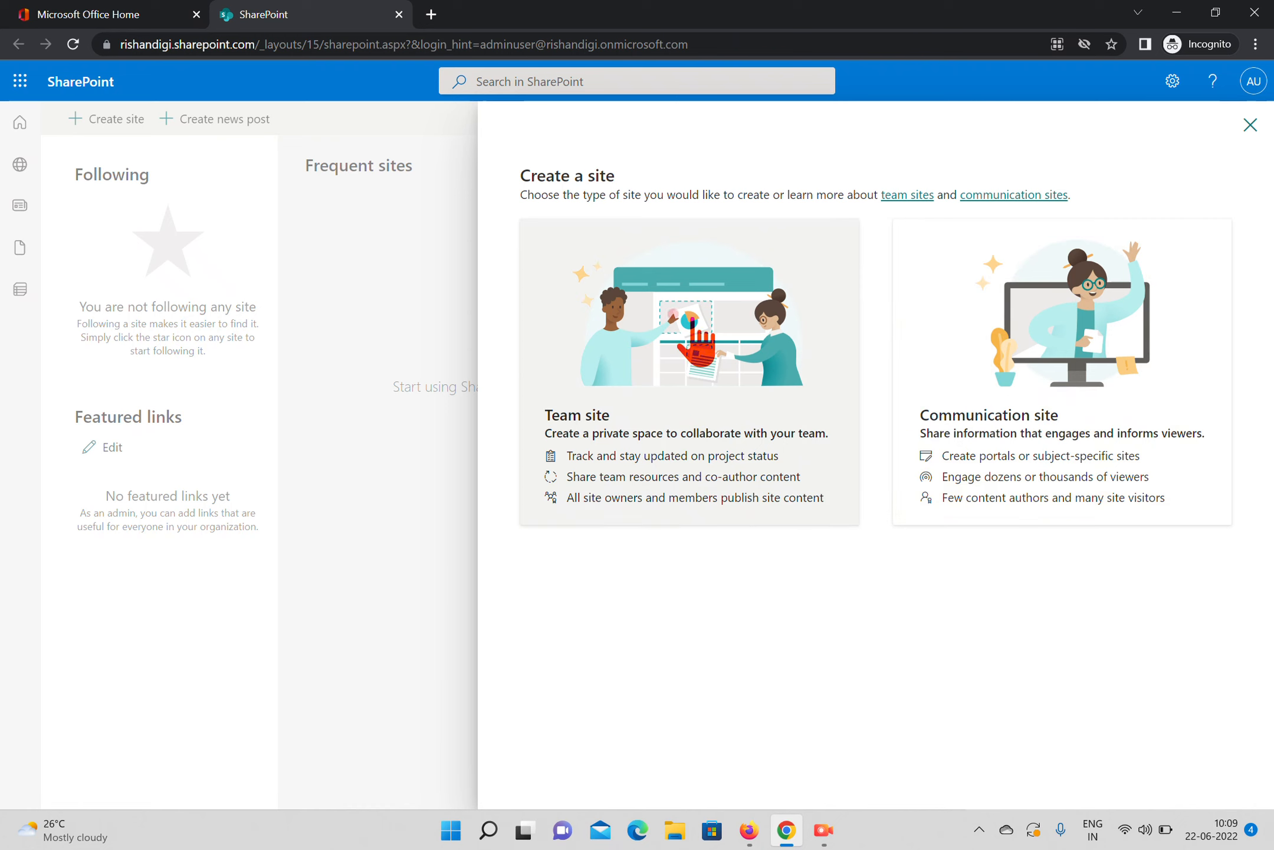
pyautogui.click(667, 368)
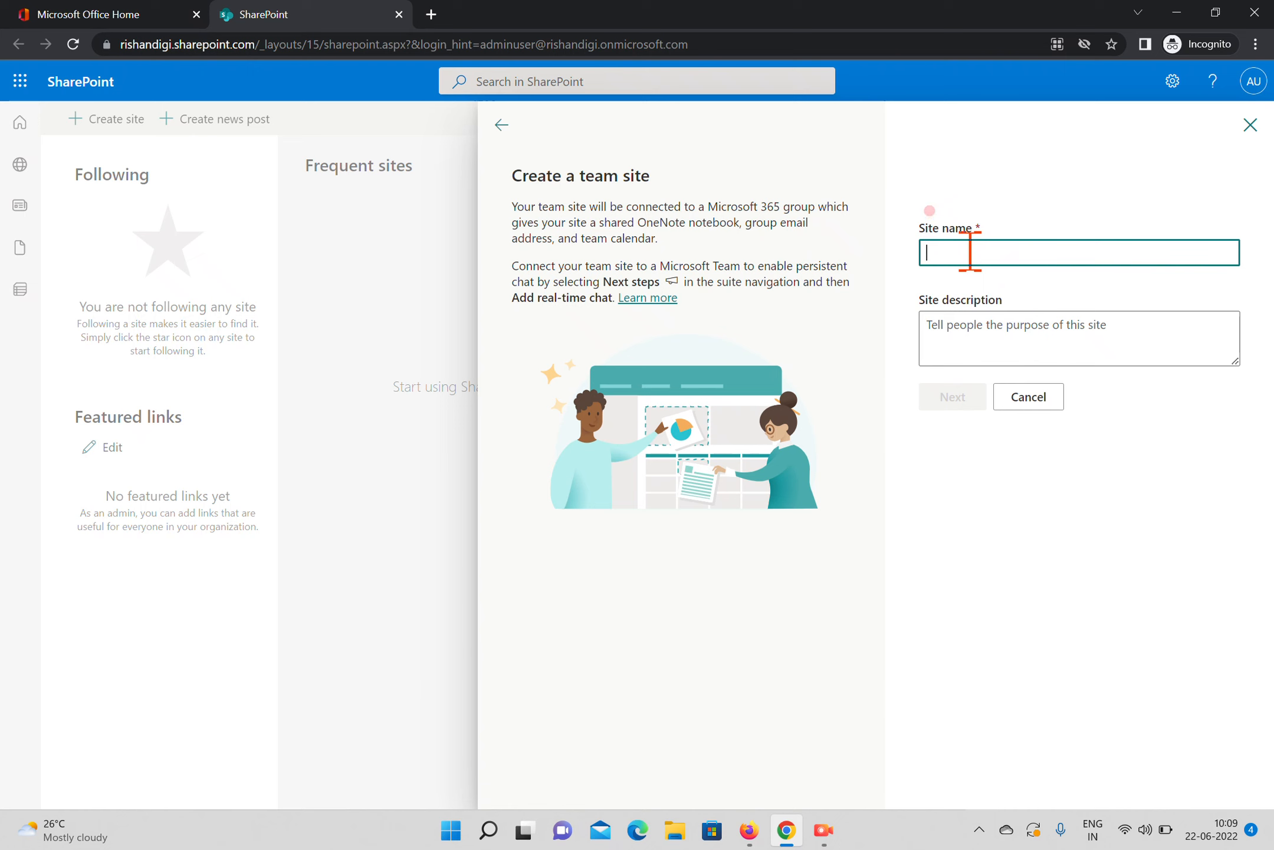
pyautogui.write('Mo')
pyautogui.press('BackSpace')
pyautogui.press('BackSpace')
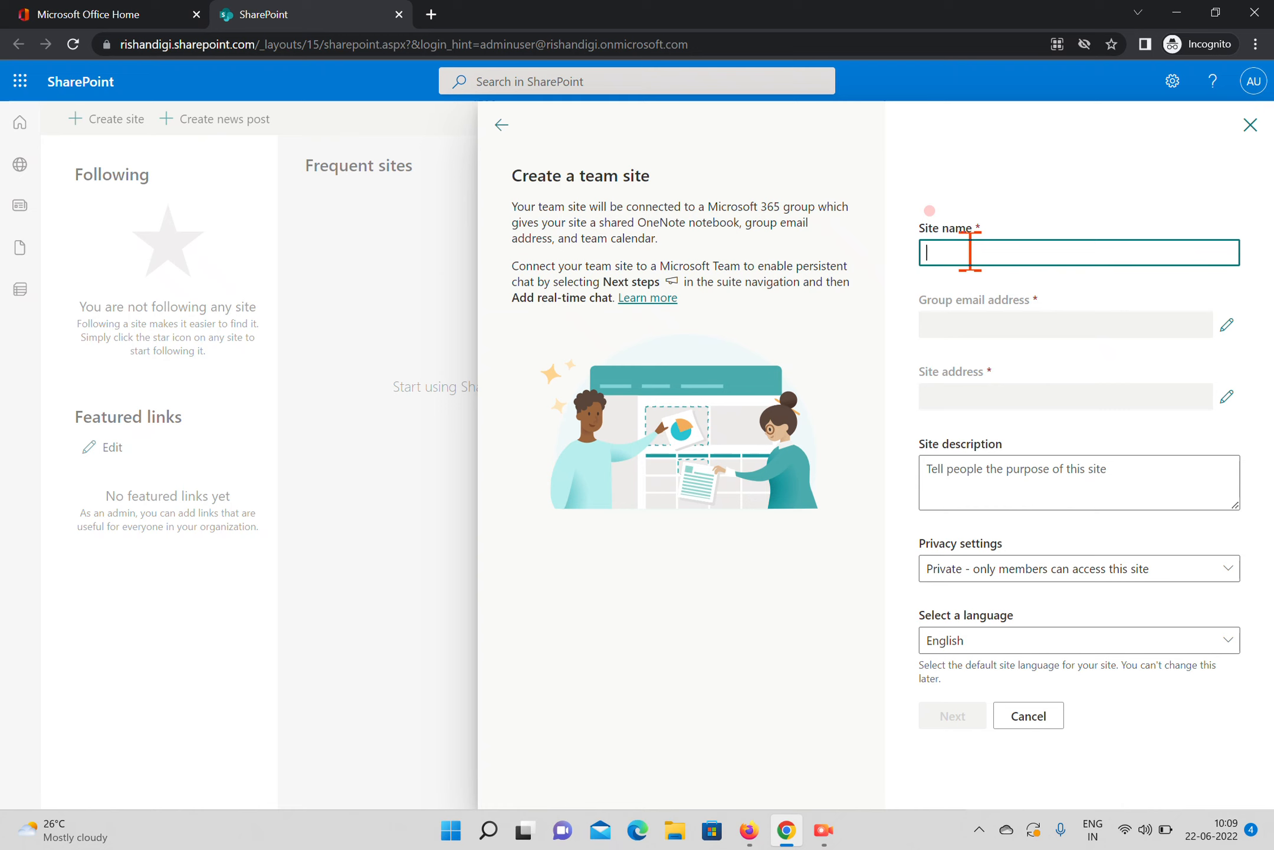
pyautogui.write('Office team')
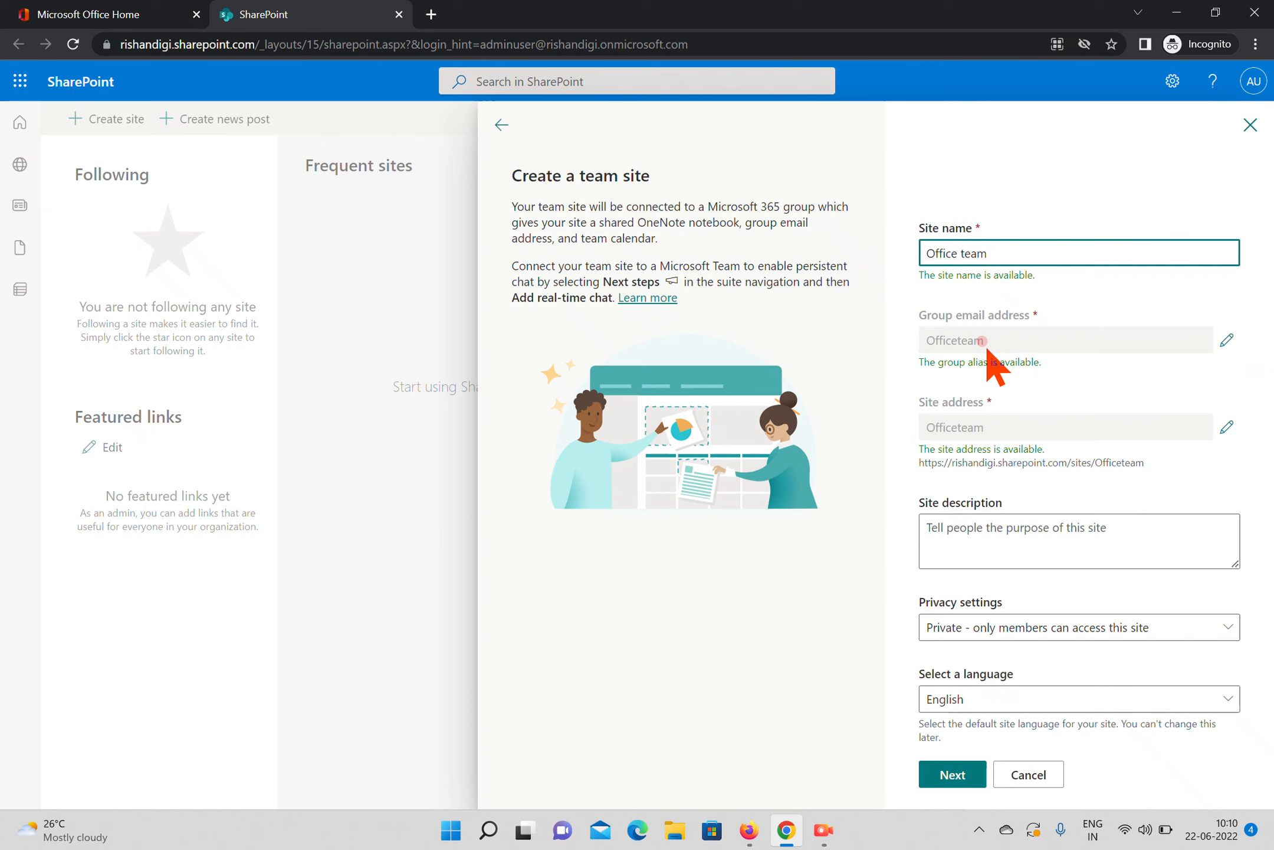
# Change the new site's group email alias to OffTeam
pyautogui.click(1227, 340)
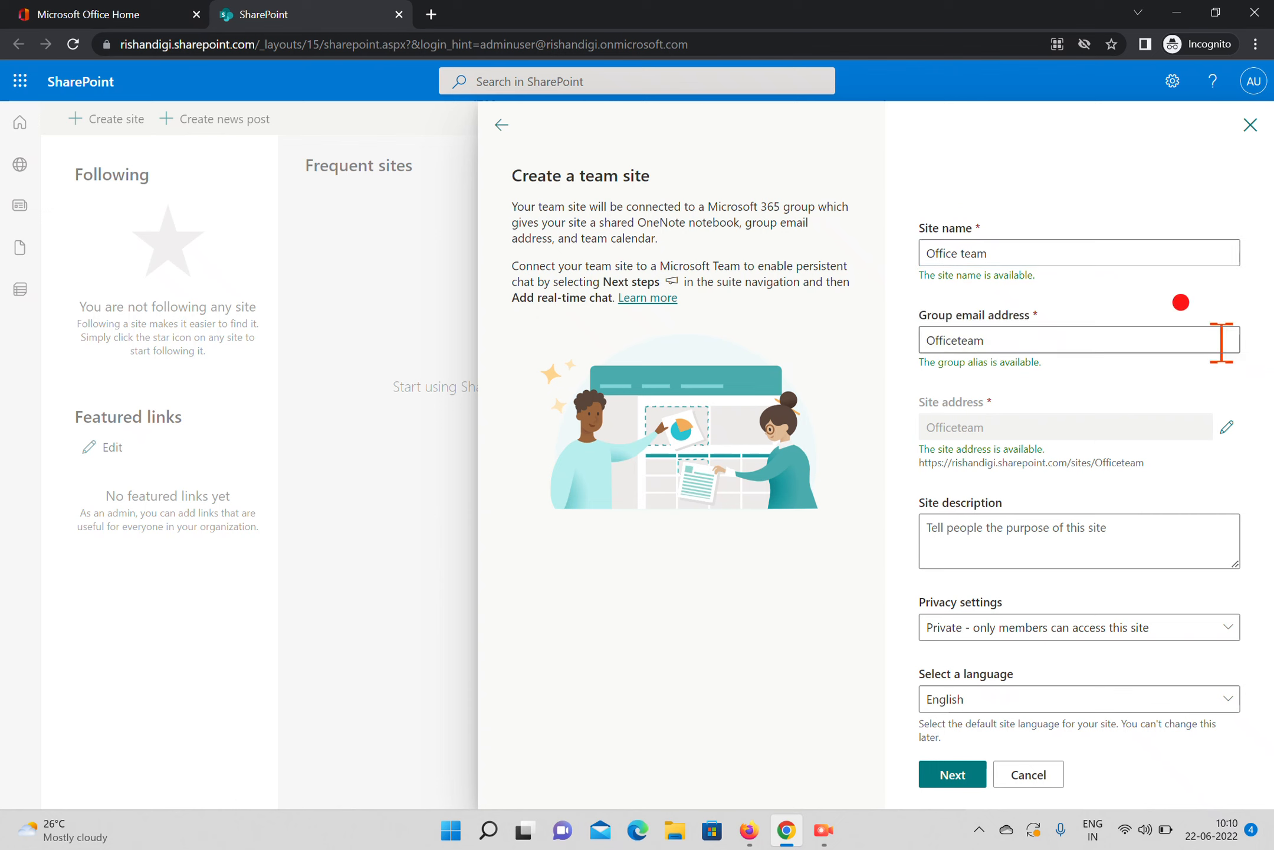
pyautogui.click(1040, 348)
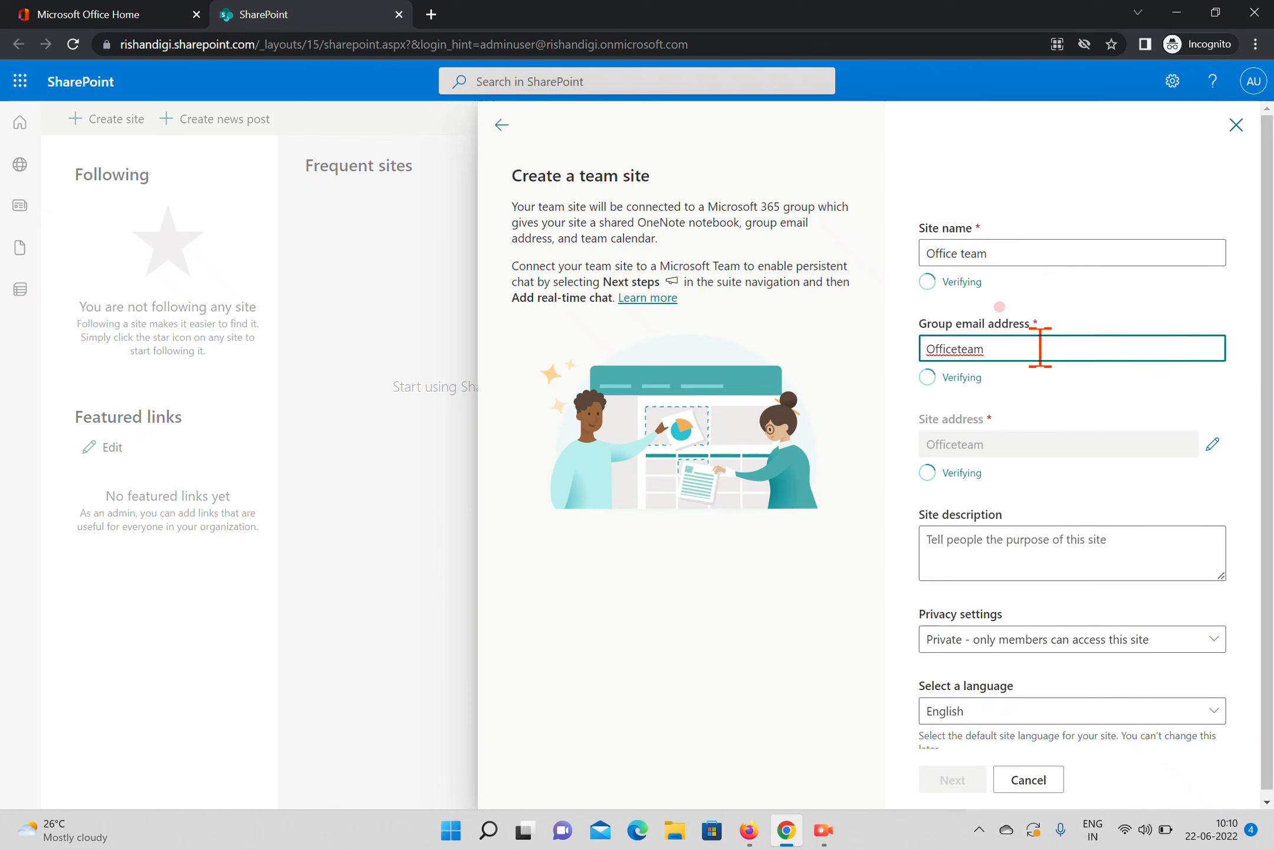
pyautogui.press('BackSpace')
pyautogui.press('BackSpace')
pyautogui.press('BackSpace')
pyautogui.press('BackSpace')
pyautogui.press('BackSpace')
pyautogui.press('BackSpace')
pyautogui.press('BackSpace')
pyautogui.press('BackSpace')
pyautogui.press('BackSpace')
pyautogui.press('BackSpace')
pyautogui.write('IffTeam')
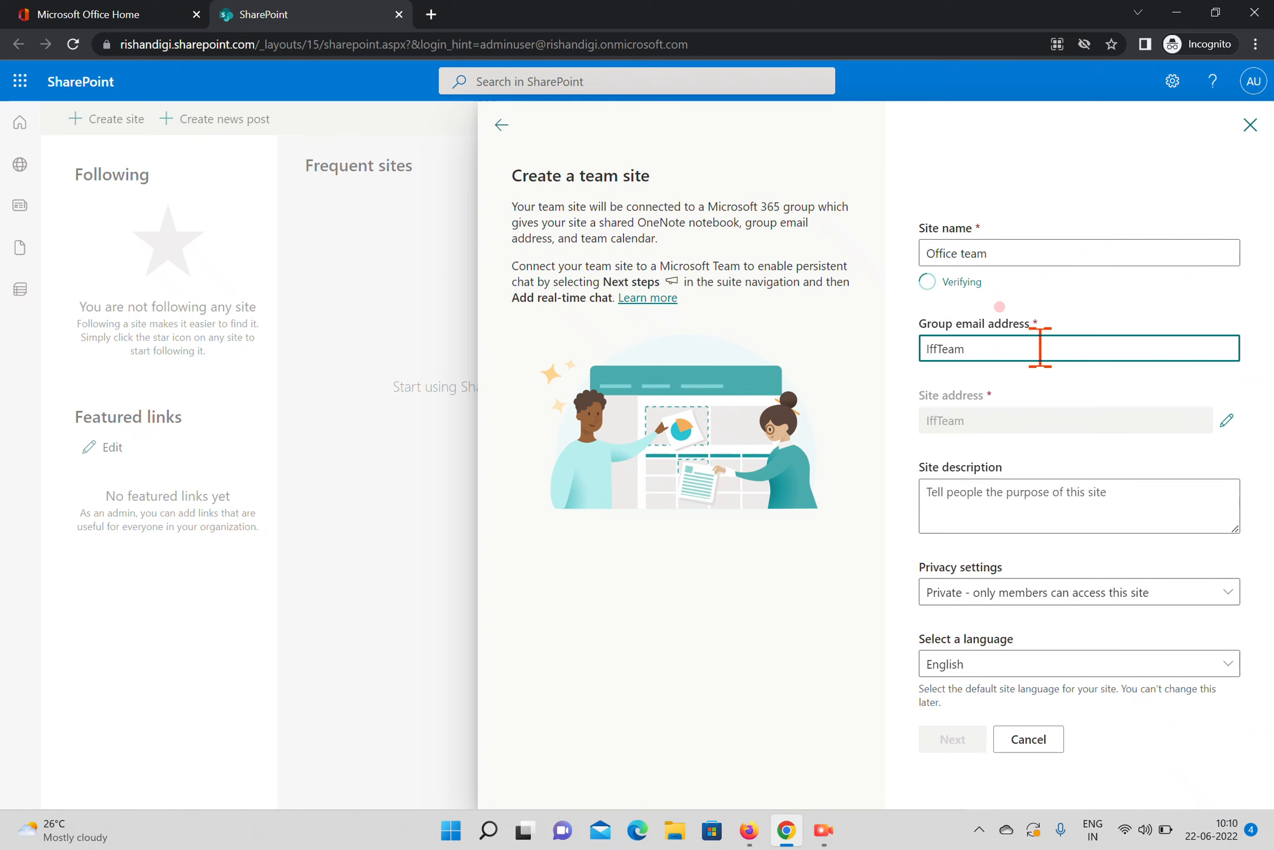
pyautogui.press('Home')
pyautogui.press('Delete')
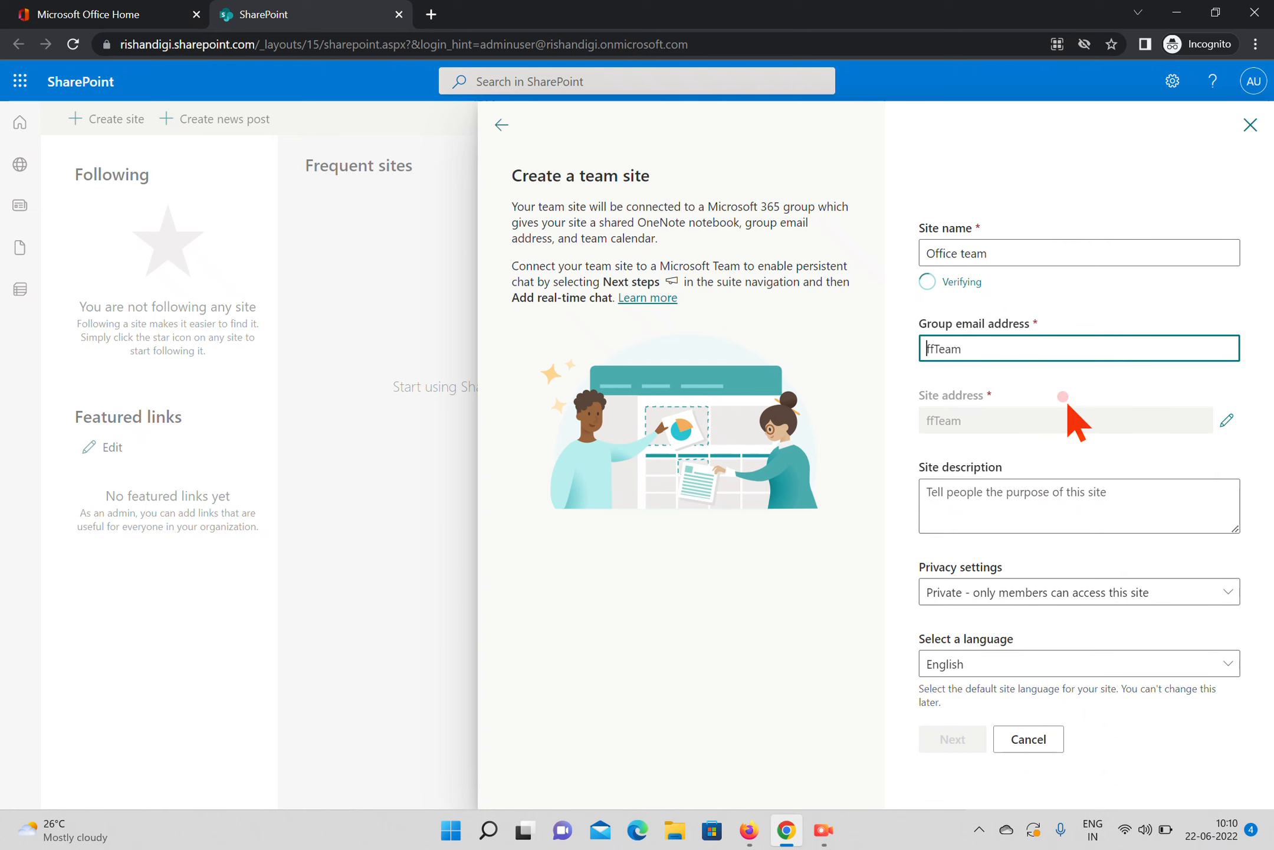
pyautogui.write('O')
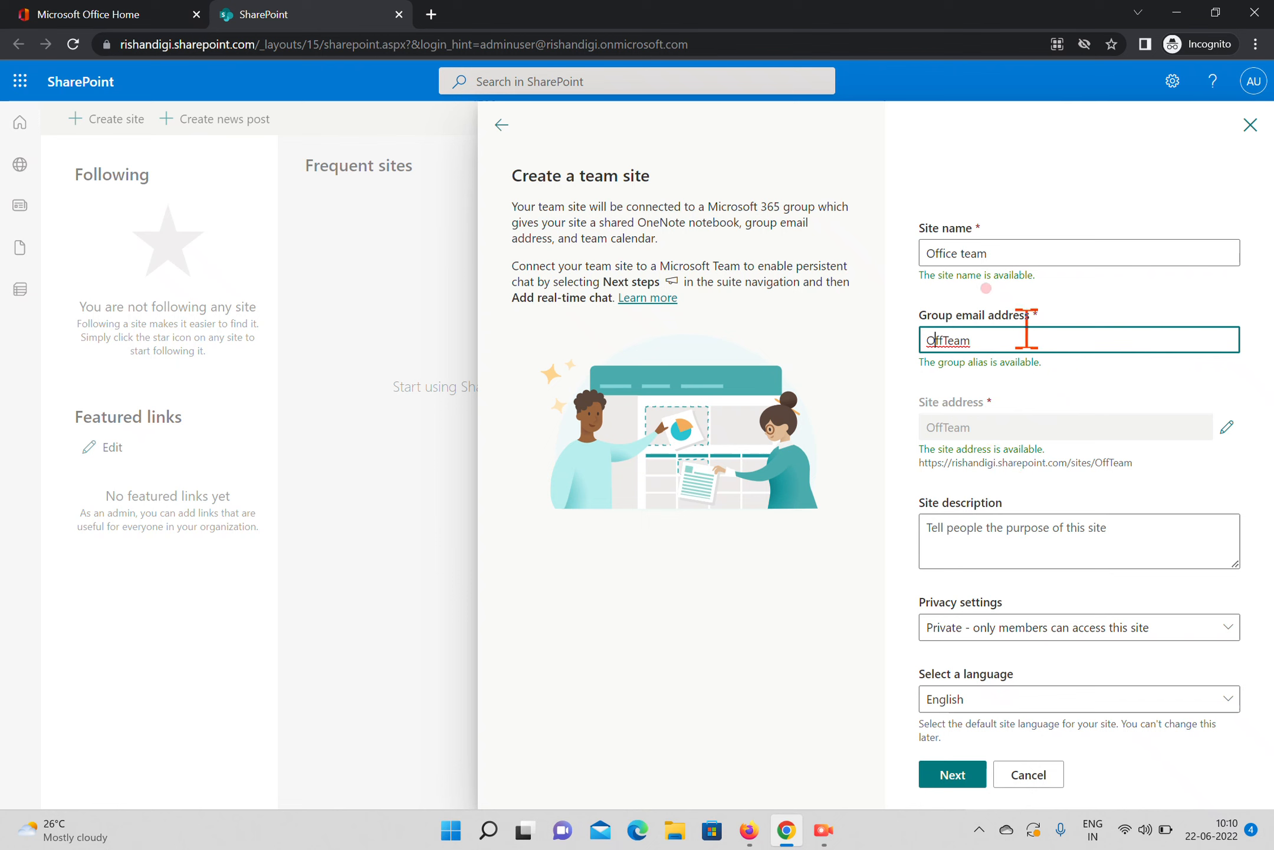
# Unlock the site address for editing and change it to OfficeTeam
pyautogui.click(1227, 425)
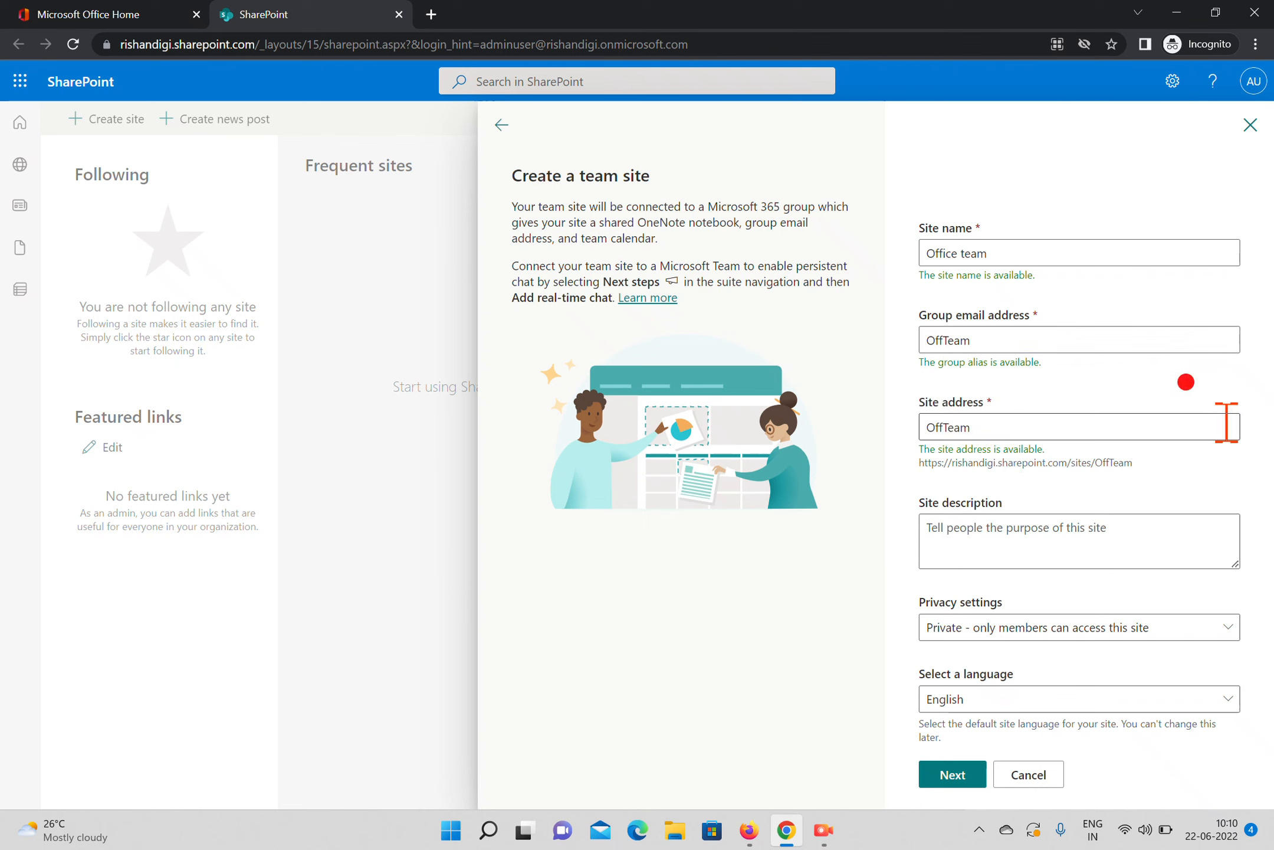
pyautogui.click(994, 435)
pyautogui.press('BackSpace')
pyautogui.press('BackSpace')
pyautogui.press('BackSpace')
pyautogui.press('BackSpace')
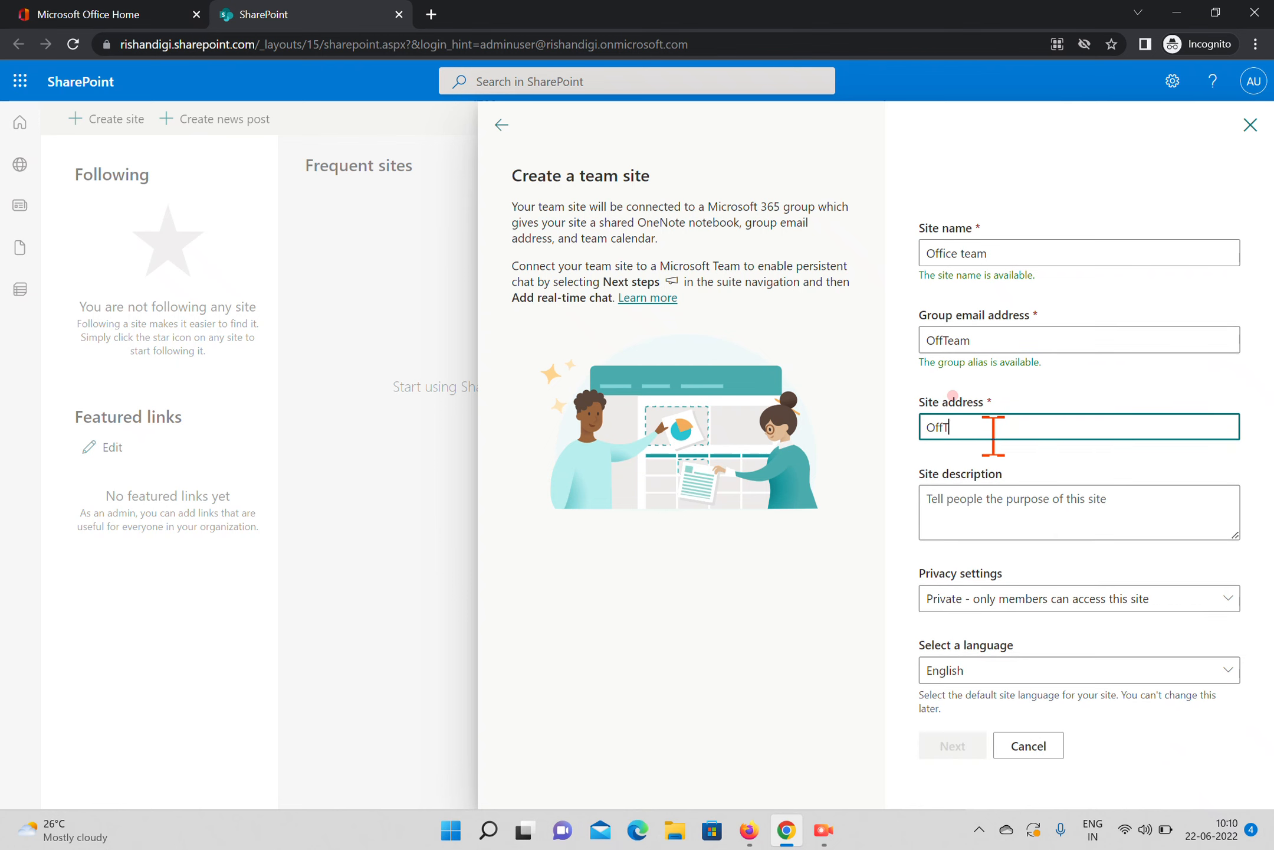
pyautogui.write('iceT')
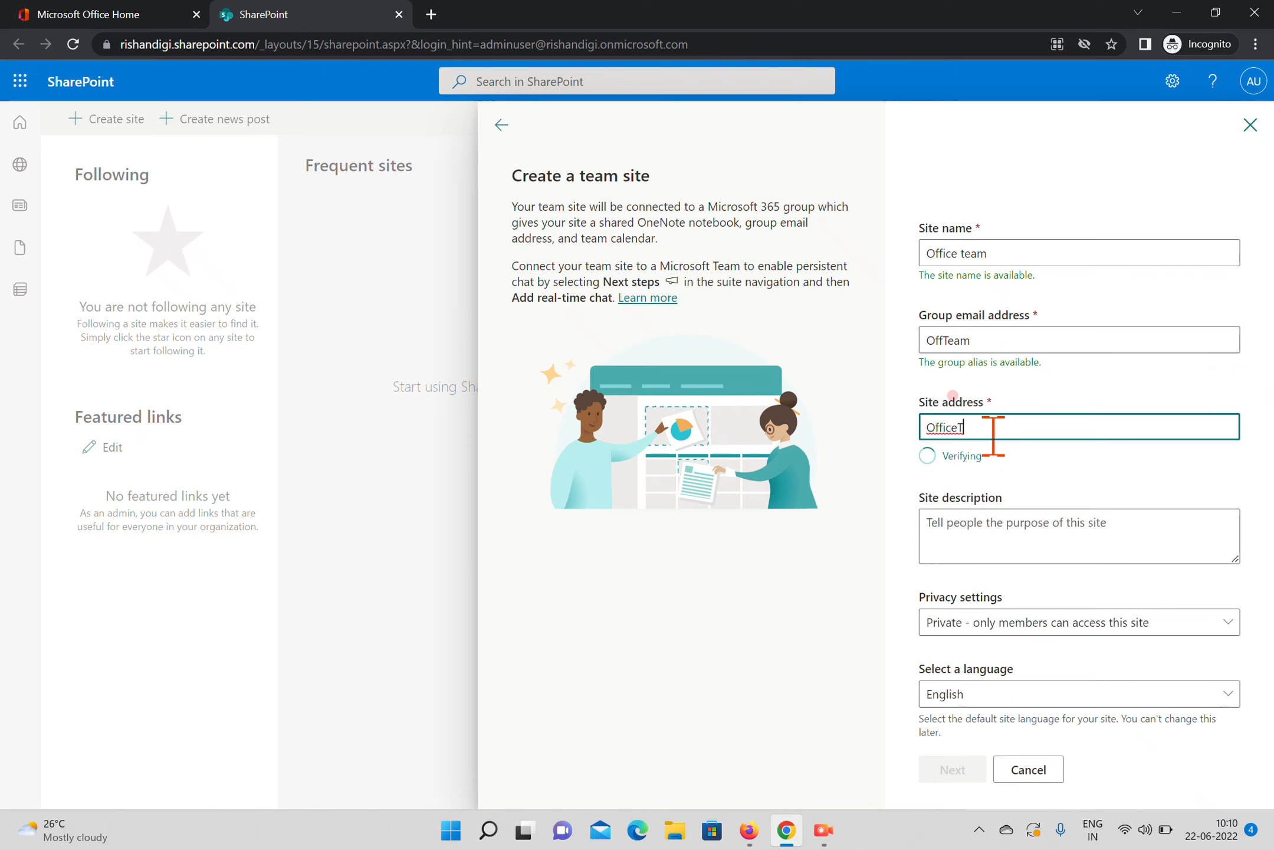
pyautogui.write('ea')
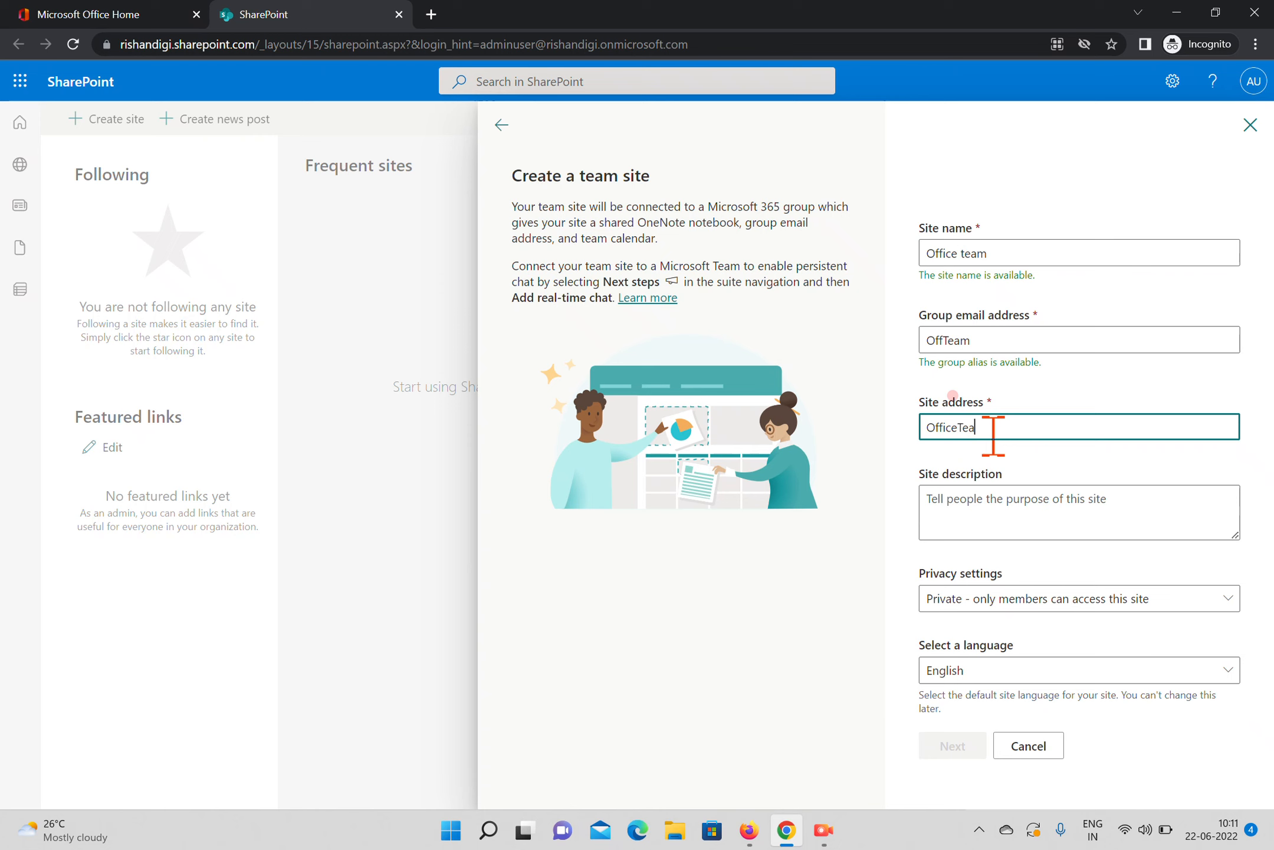
pyautogui.write('m')
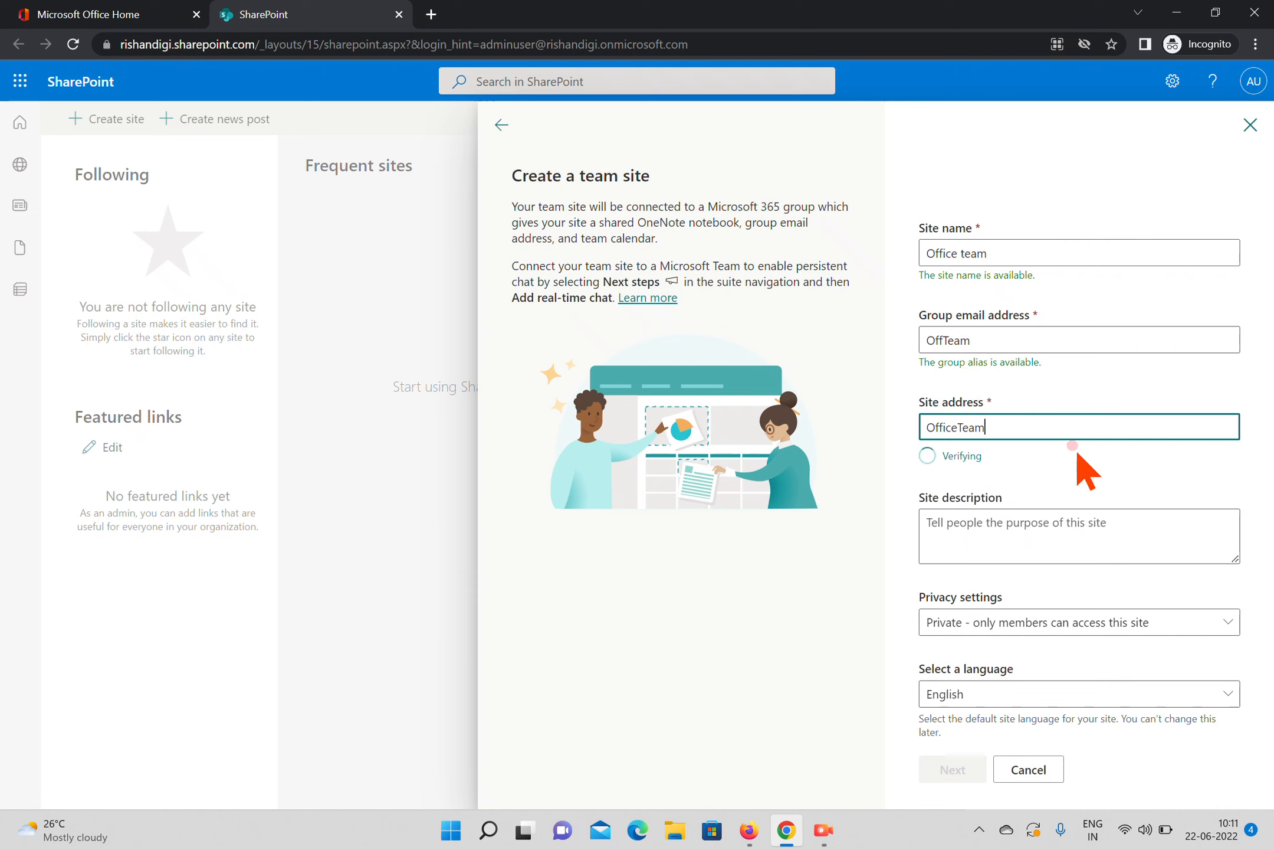
# Enter the site description "I am just creating for Demo purpose."
pyautogui.click(1125, 534)
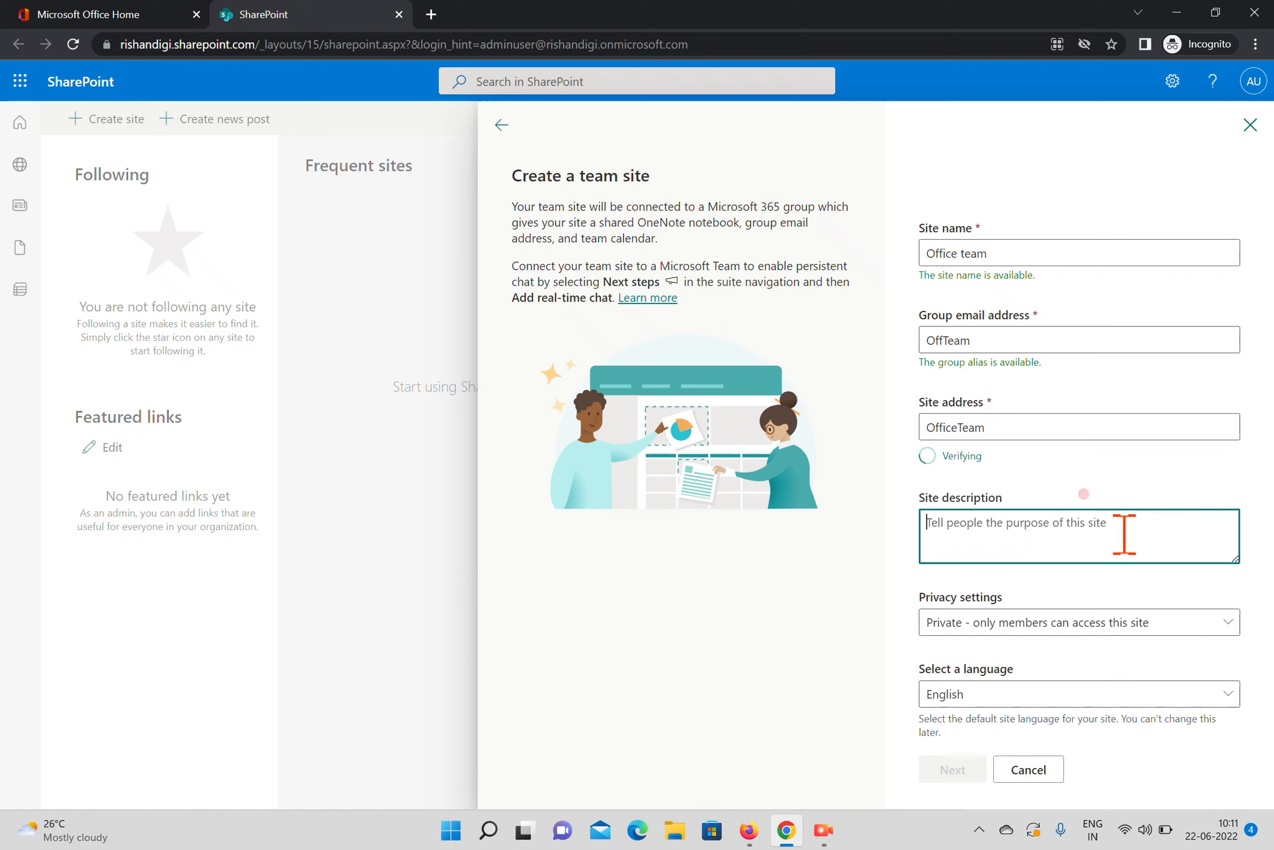
pyautogui.write('I am j')
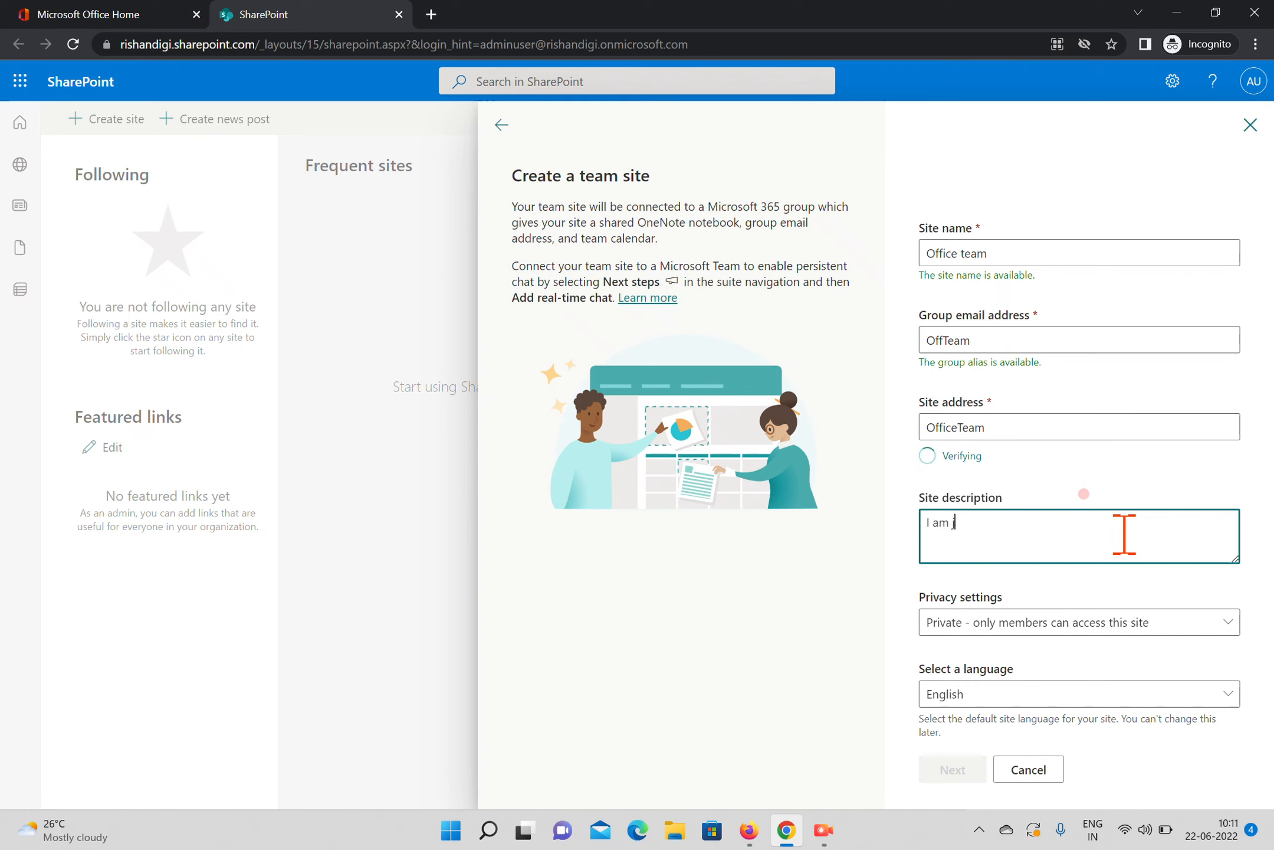
pyautogui.write('ust creating for Demo purpose.')
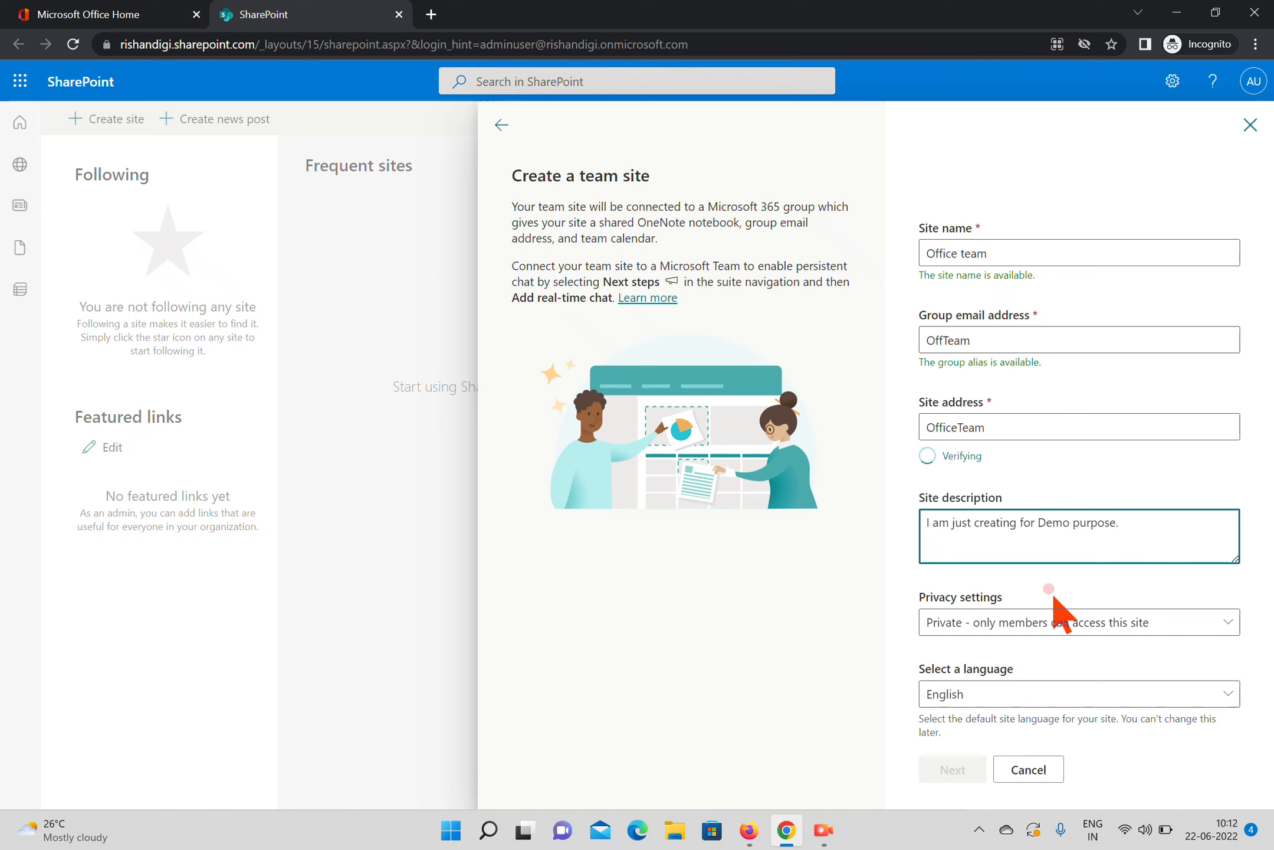
# Choose "Private - only members can access this site" as the privacy setting and English as the site language
pyautogui.click(973, 621)
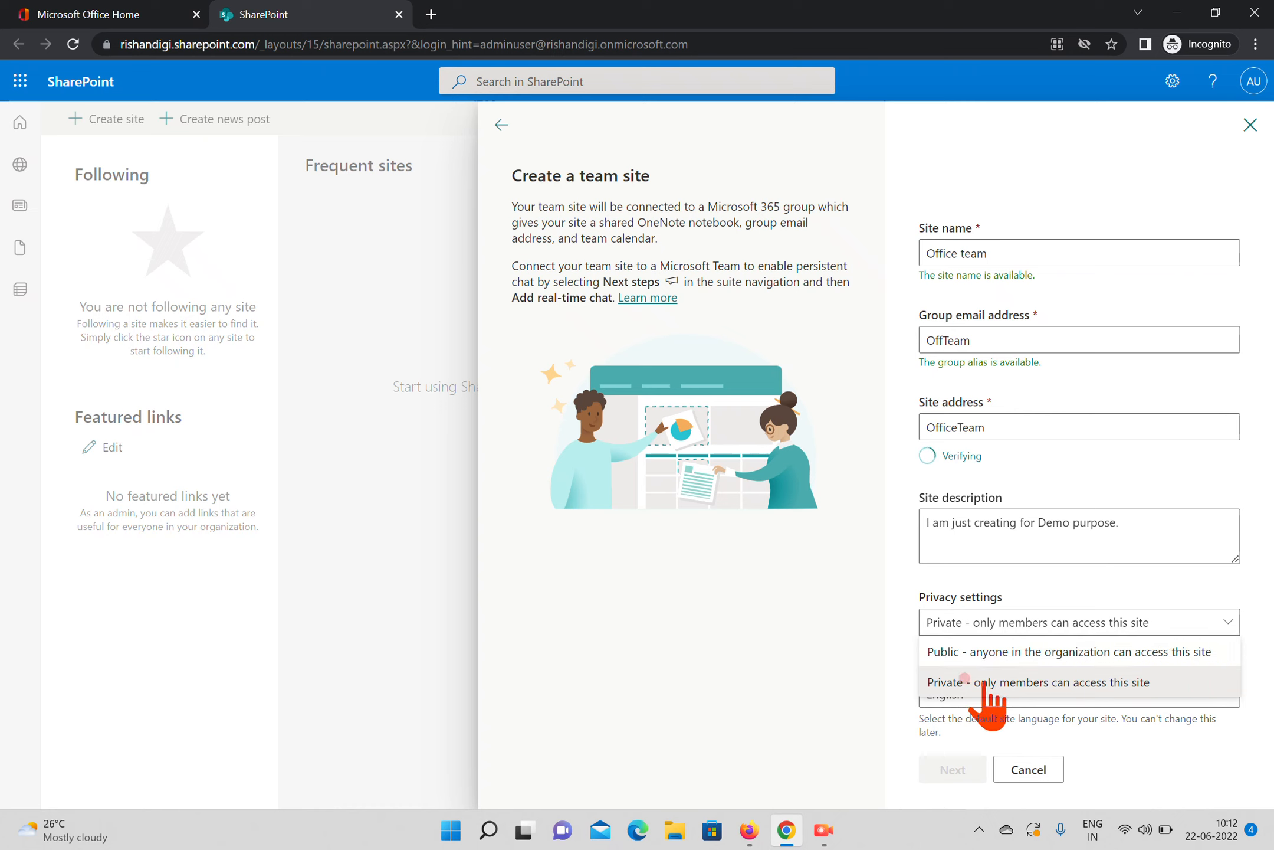
pyautogui.click(1095, 687)
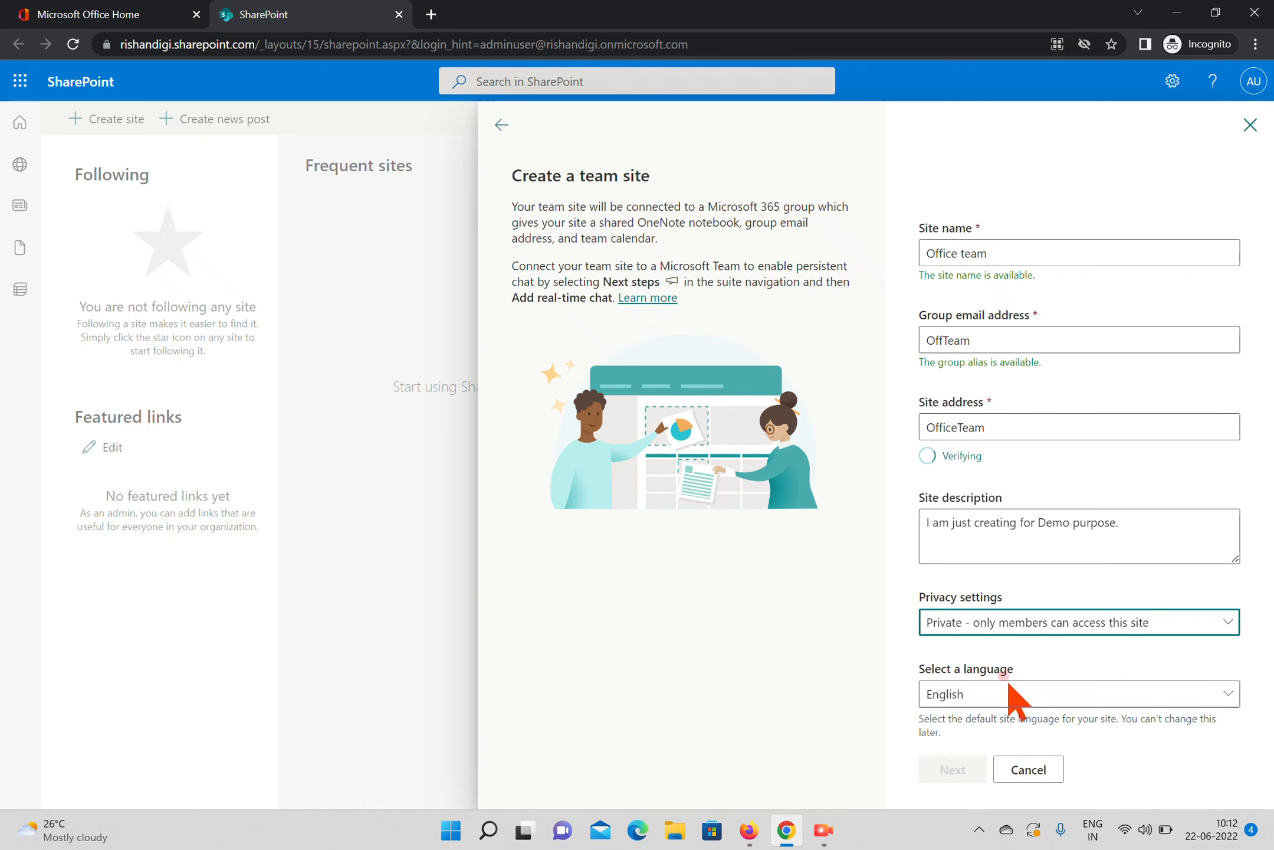
pyautogui.click(1007, 694)
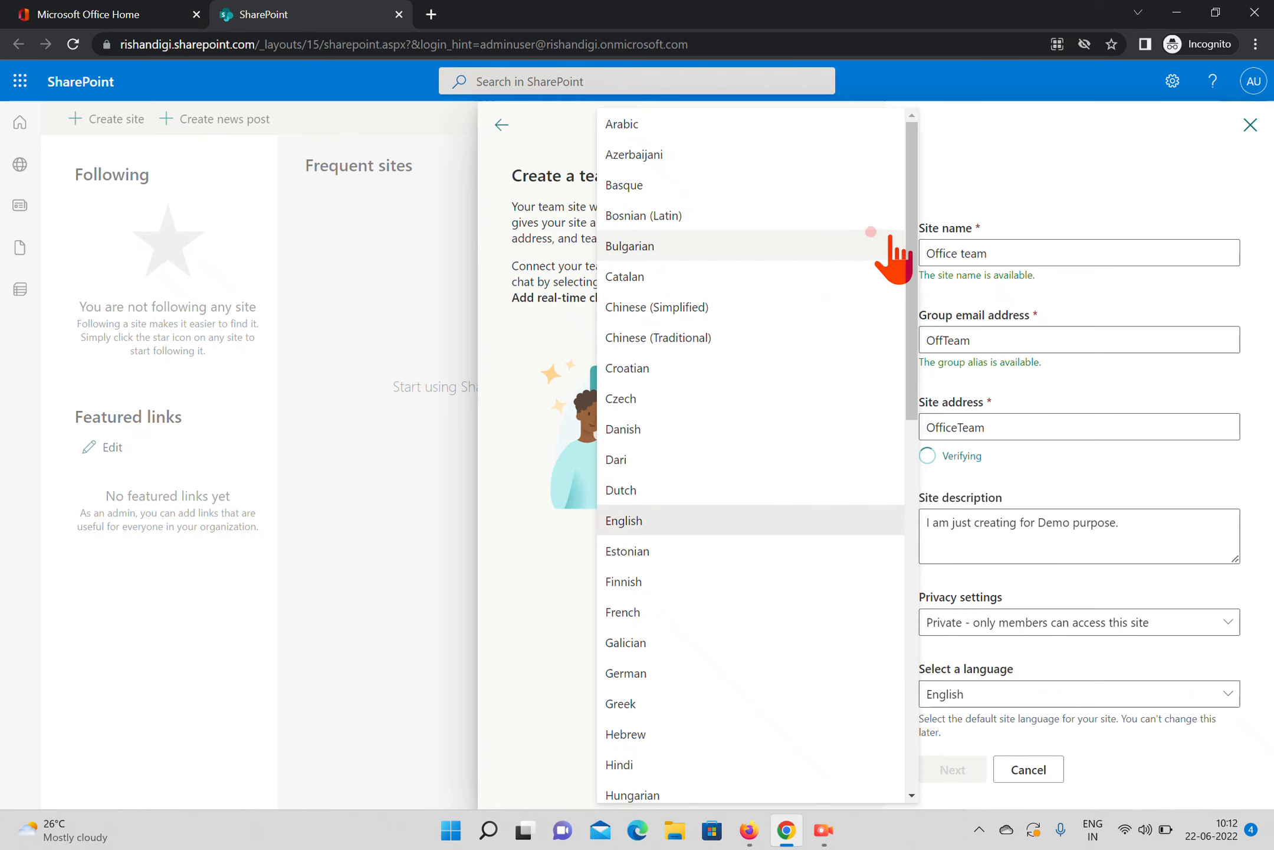
pyautogui.moveTo(913, 302); pyautogui.dragTo(827, 420)
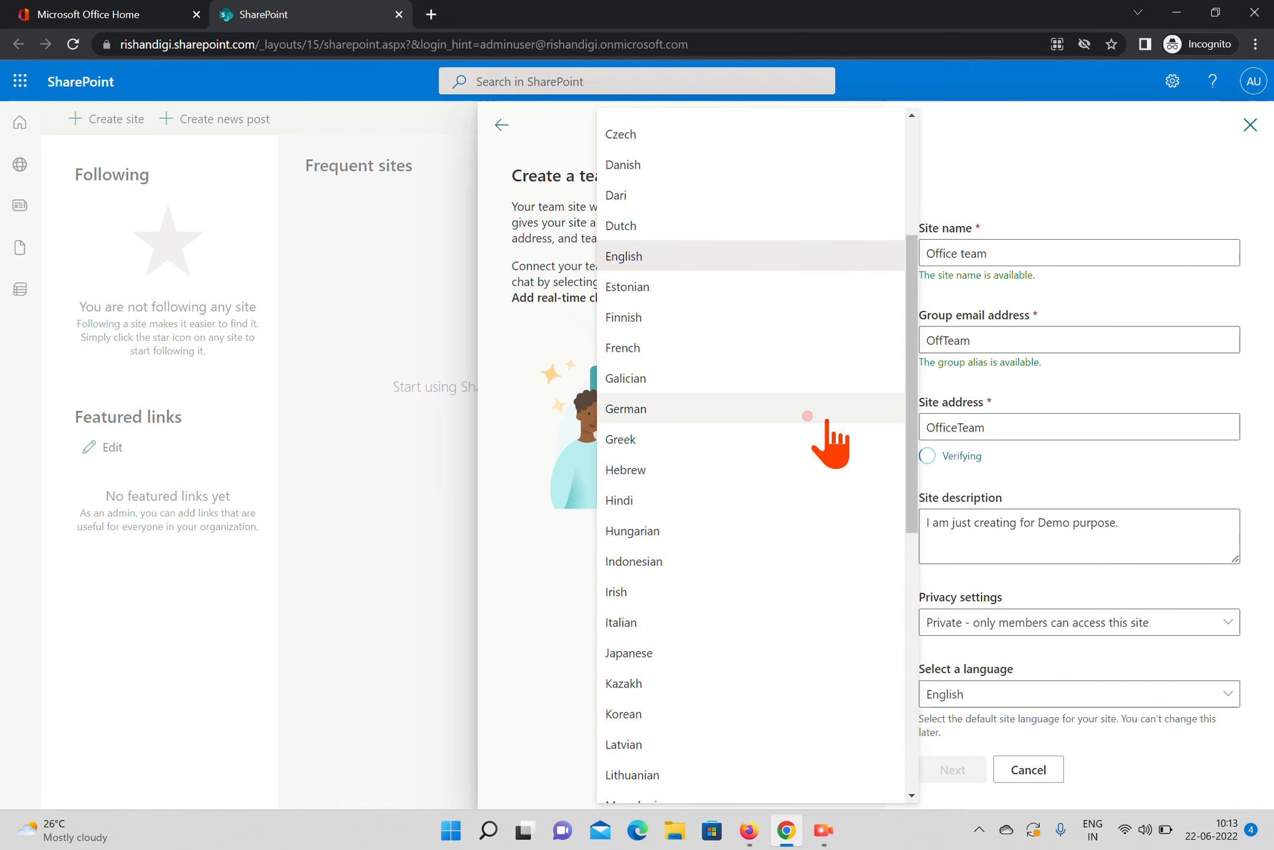
pyautogui.click(652, 256)
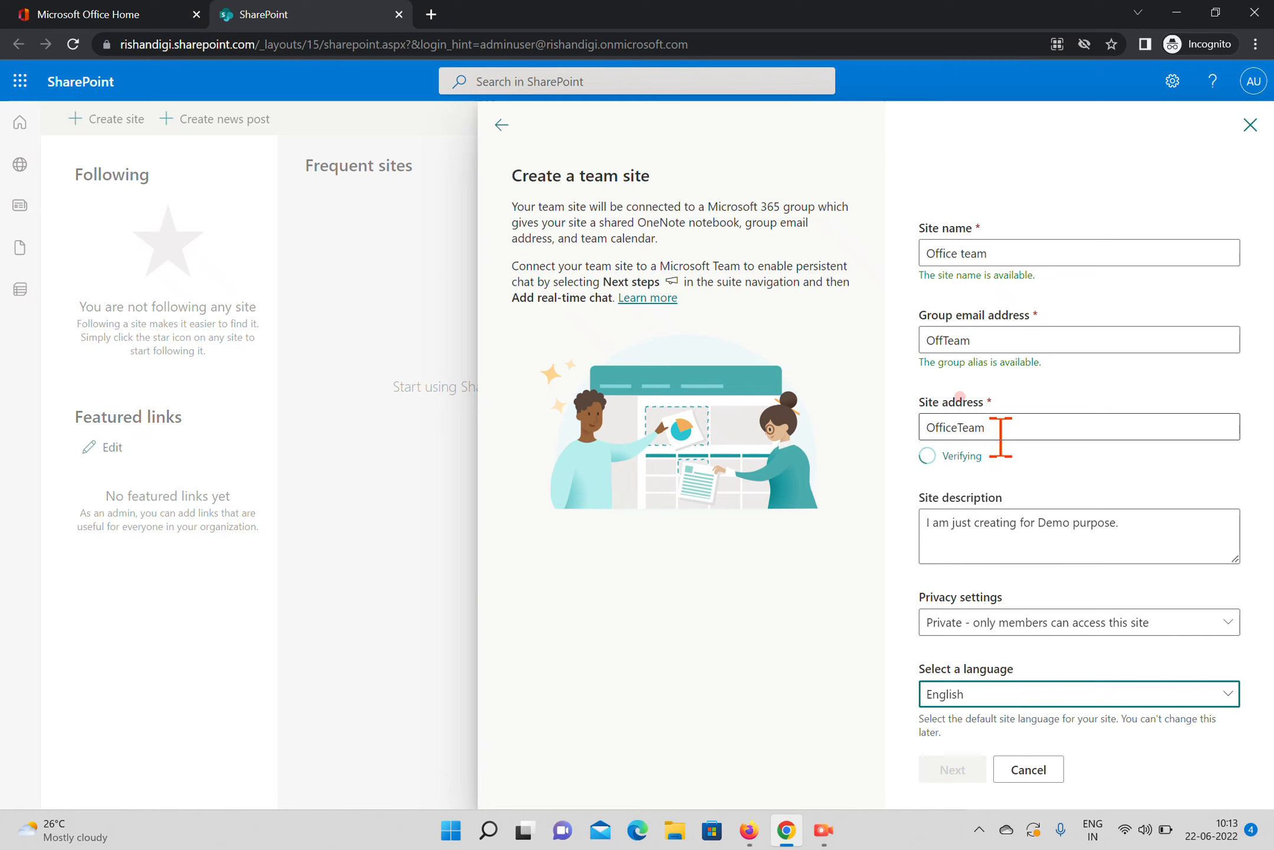
# Replace the site address with offteam and continue to adding site members
pyautogui.doubleClick(1033, 427)
pyautogui.press('BackSpace')
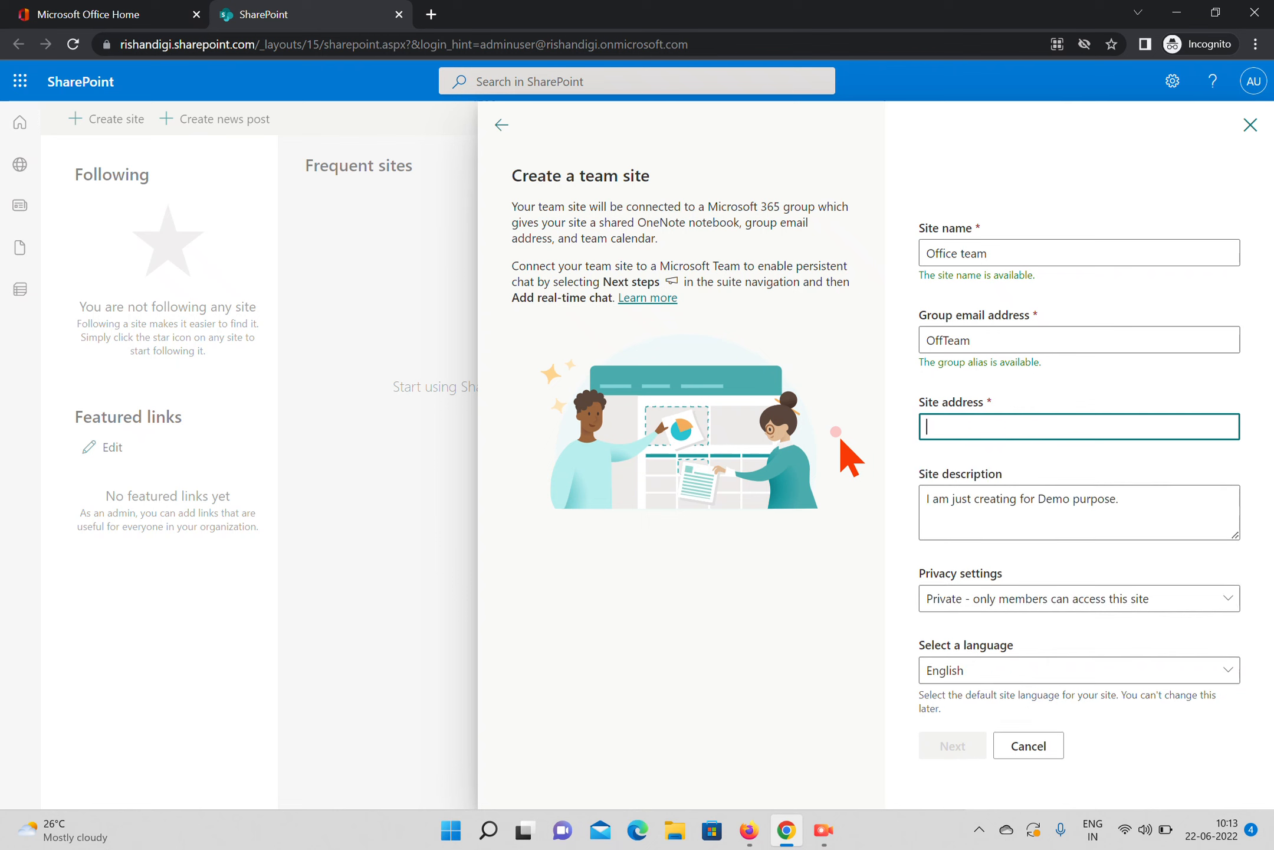
pyautogui.write('offteam')
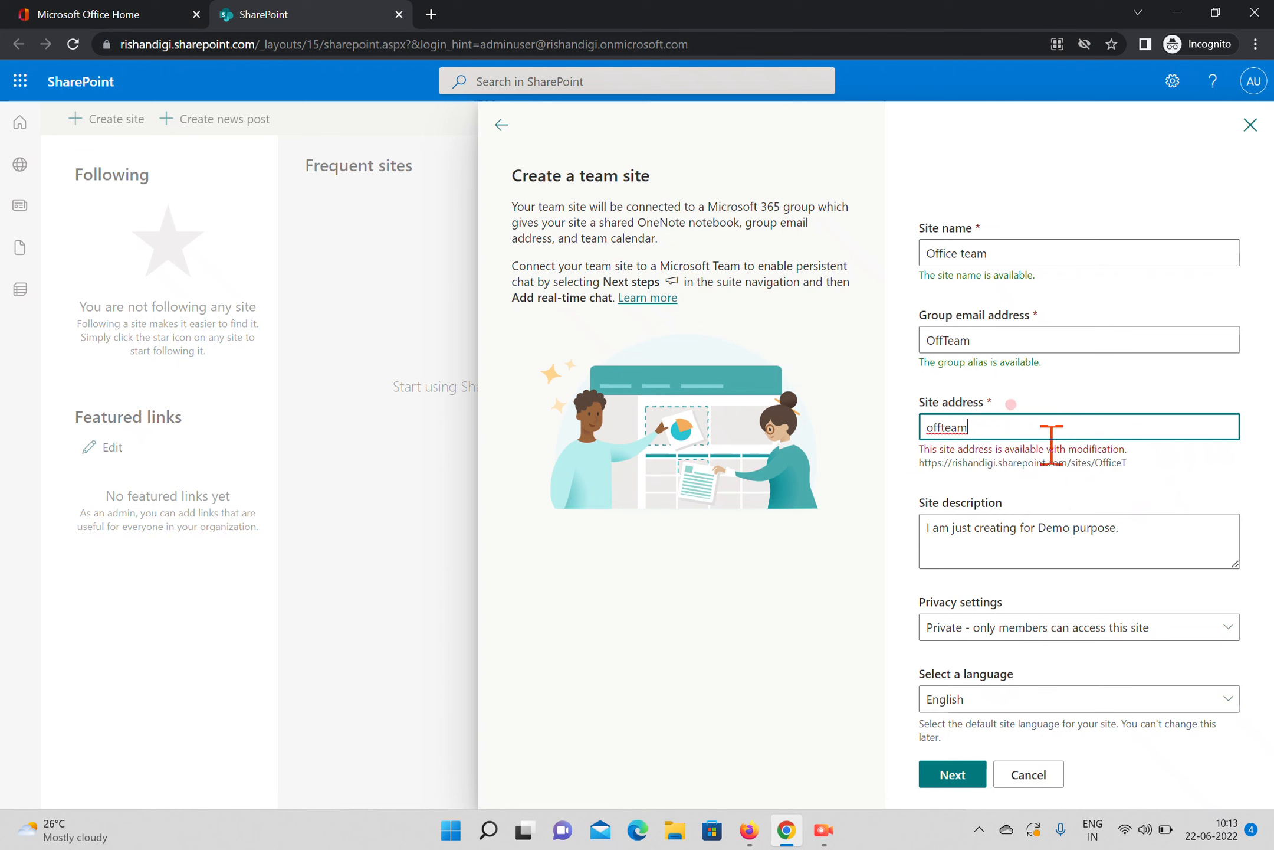
pyautogui.click(947, 782)
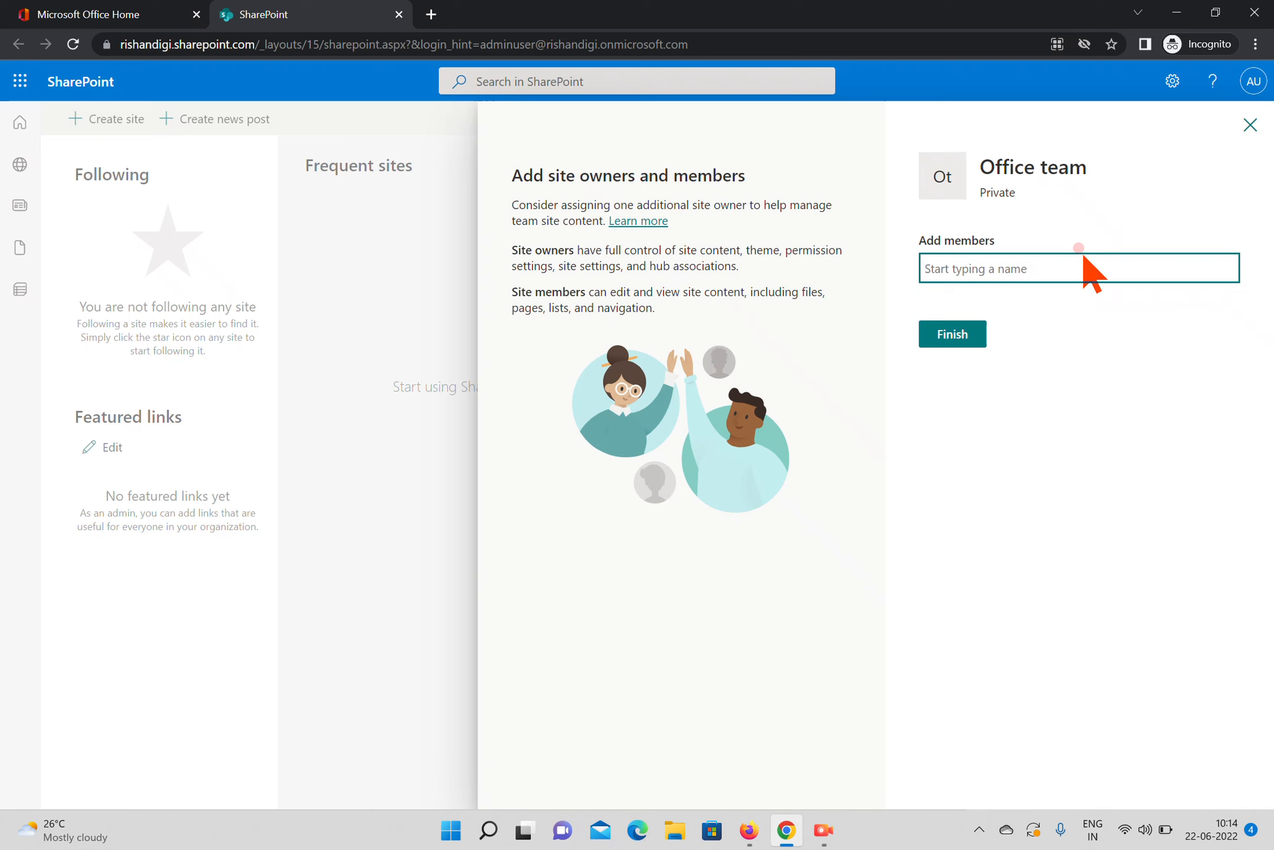
# Finish creating the site without adding members, and dismiss the template offer and the next-steps suggestions
pyautogui.click(952, 330)
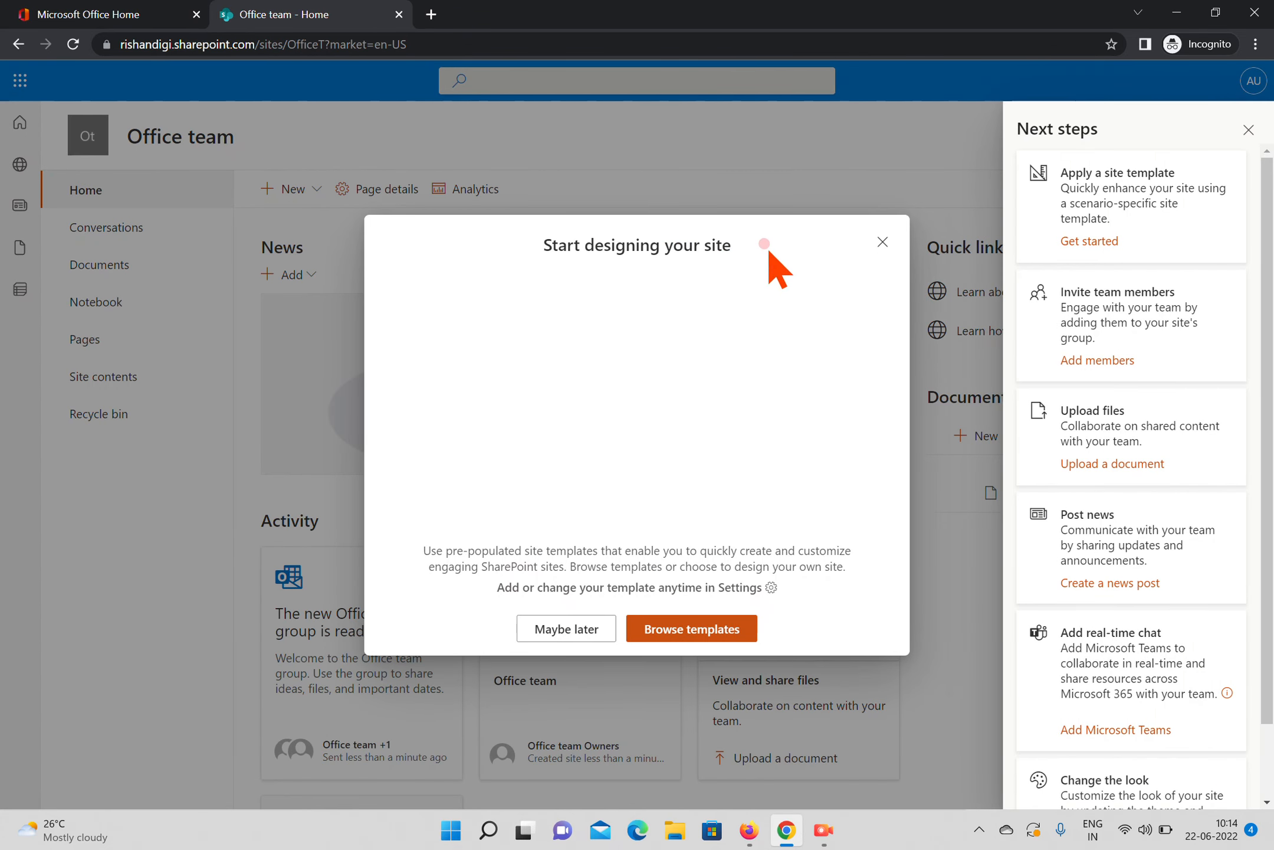
pyautogui.click(568, 627)
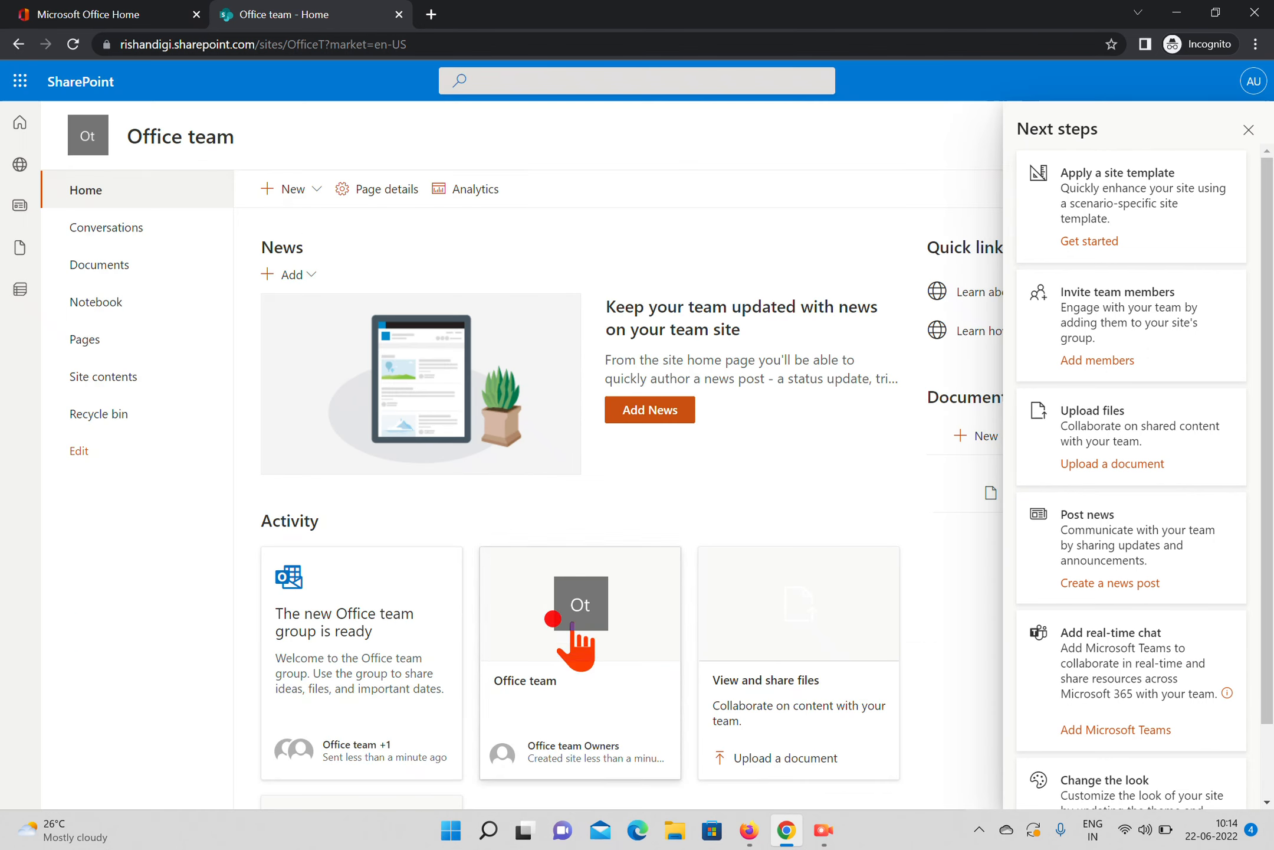
pyautogui.click(1248, 130)
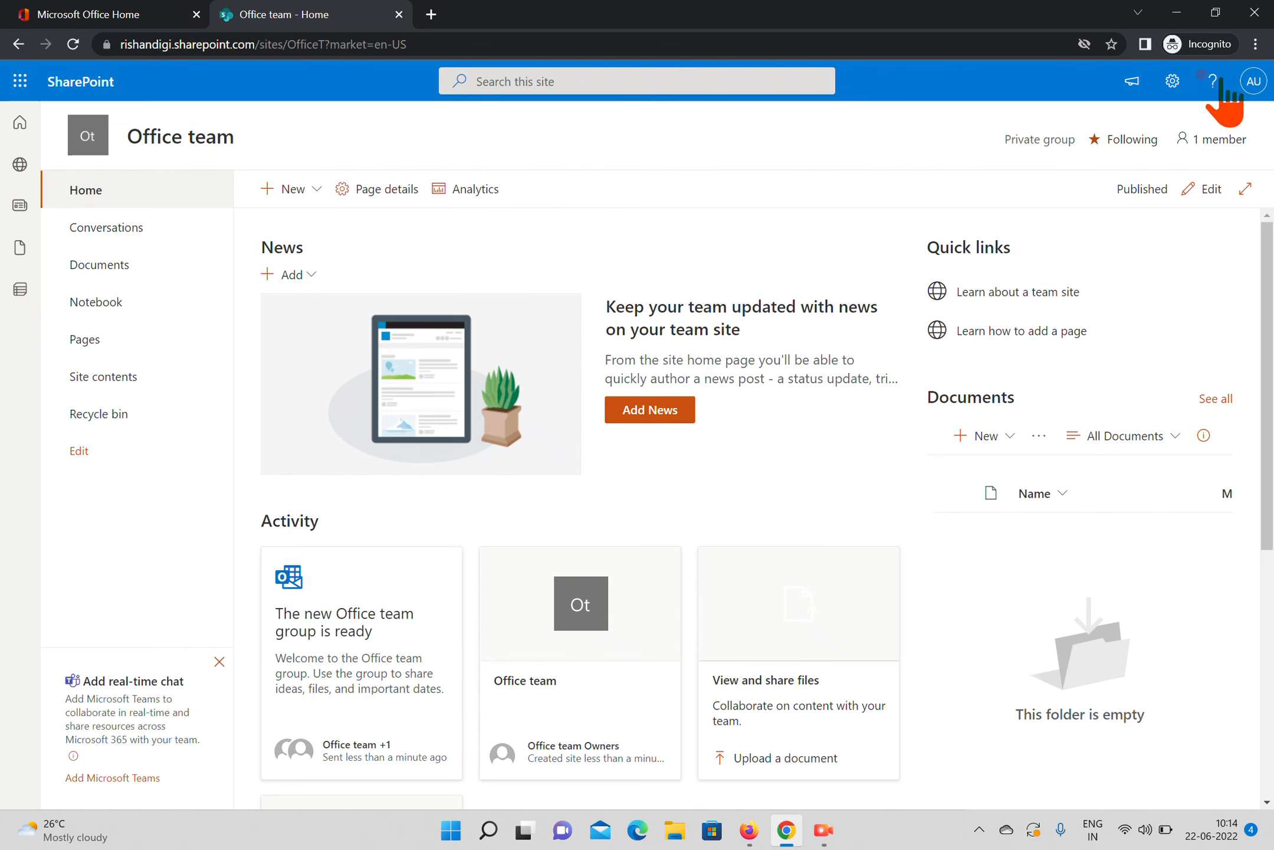
# Open the SharePoint start page again from Microsoft Office Home and bring up the site type choices for another new site
pyautogui.click(111, 18)
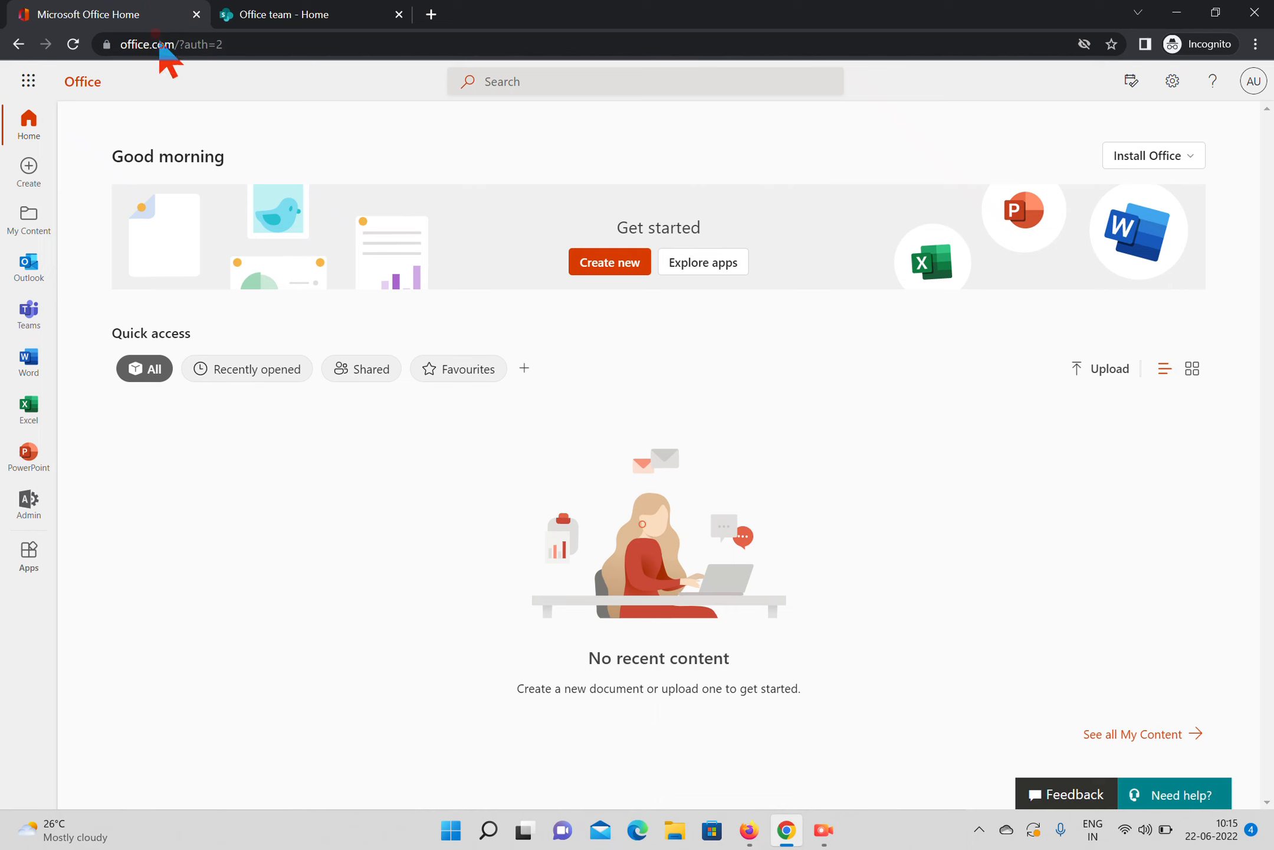
pyautogui.click(29, 81)
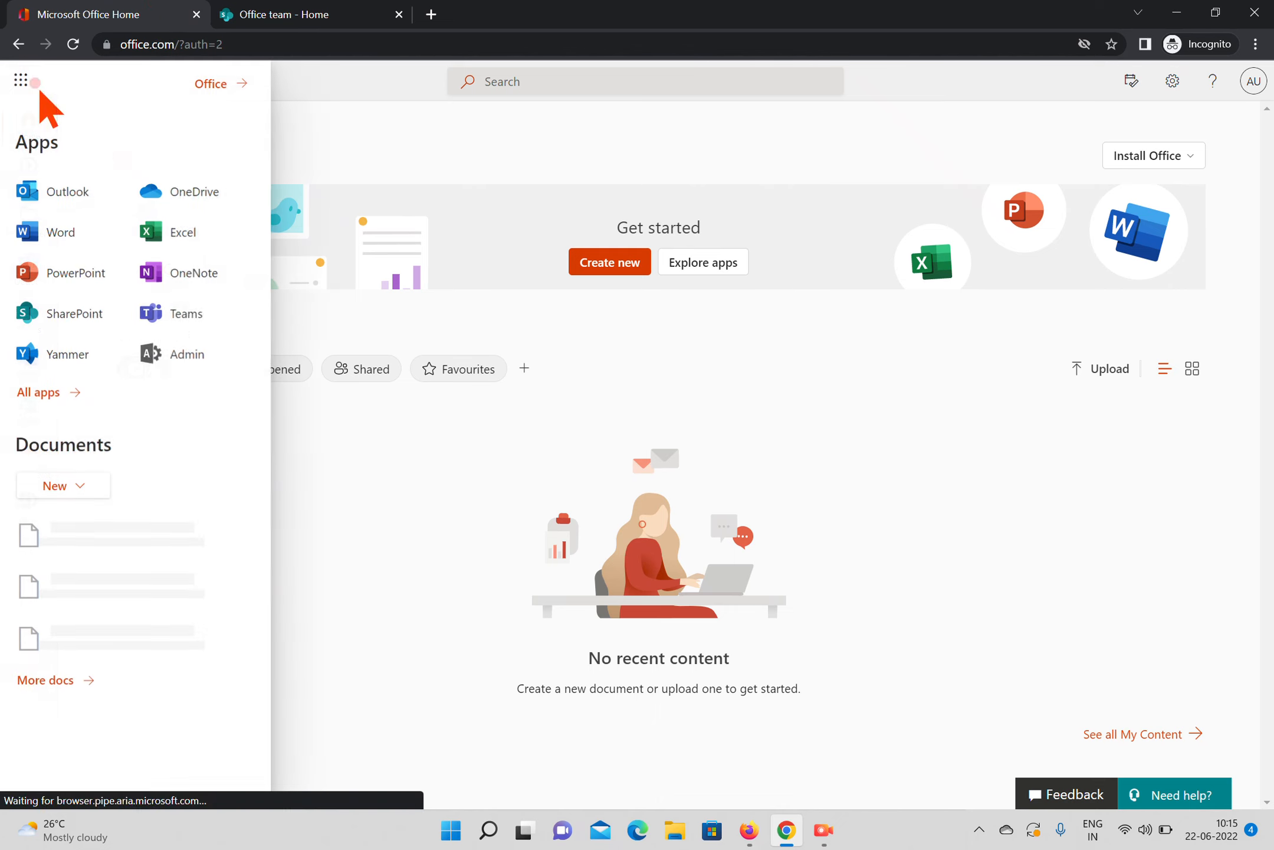
pyautogui.click(82, 311)
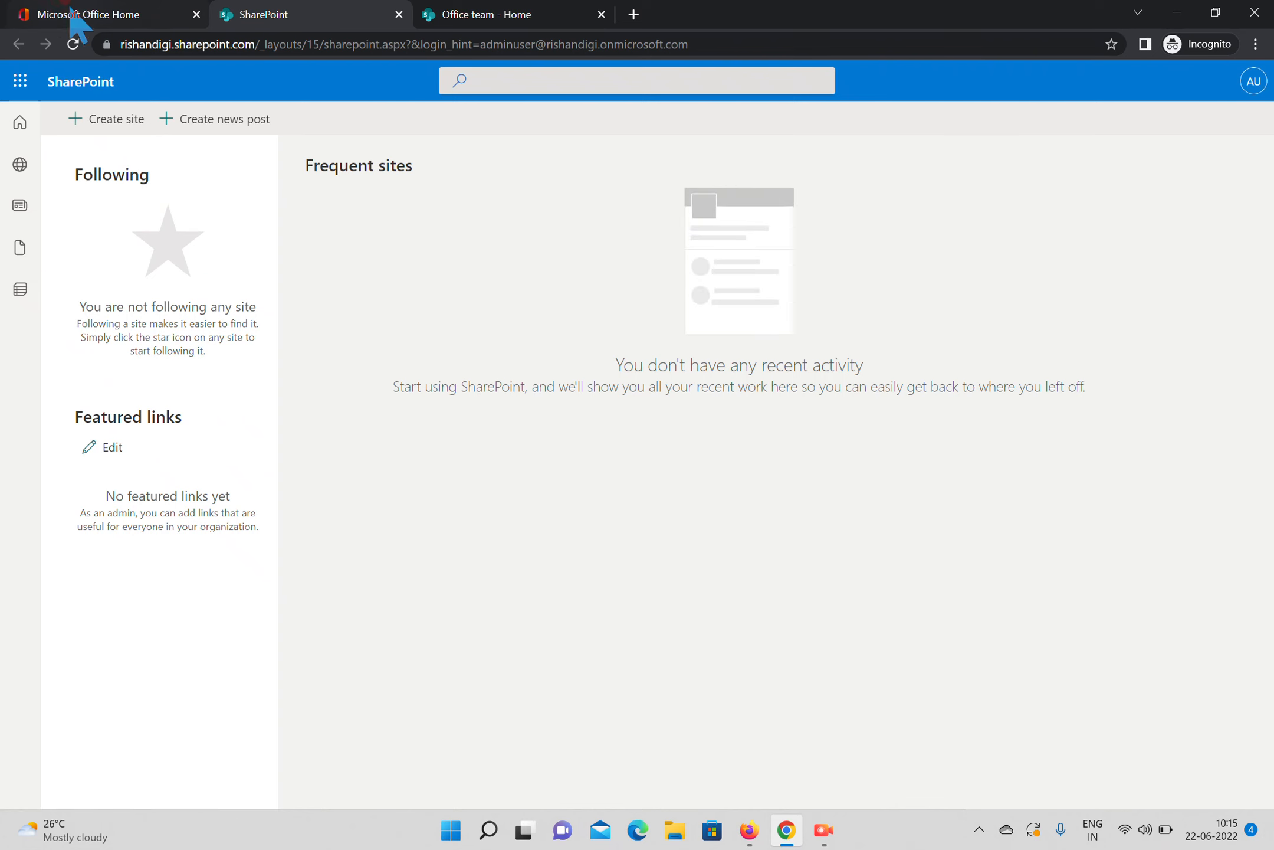
pyautogui.click(73, 43)
pyautogui.click(96, 120)
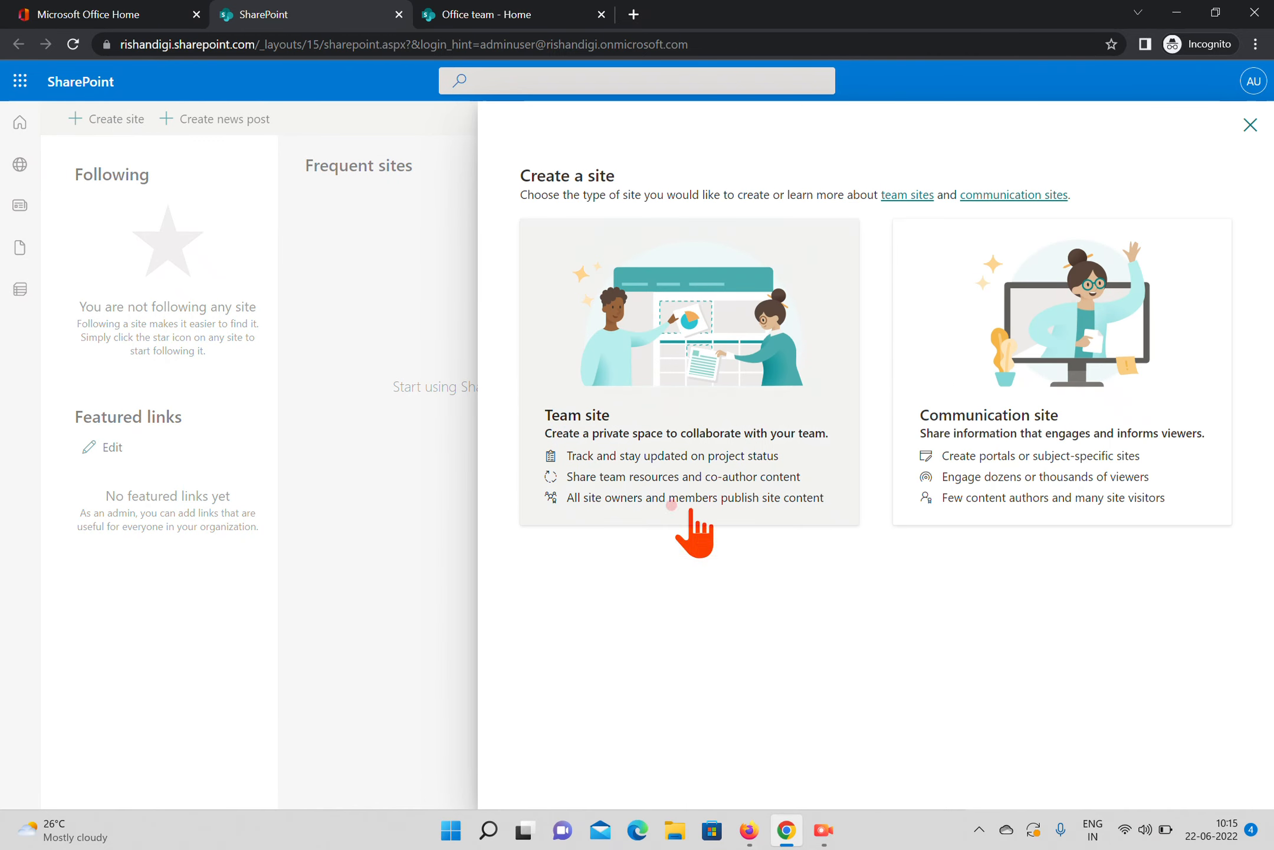
pyautogui.click(668, 459)
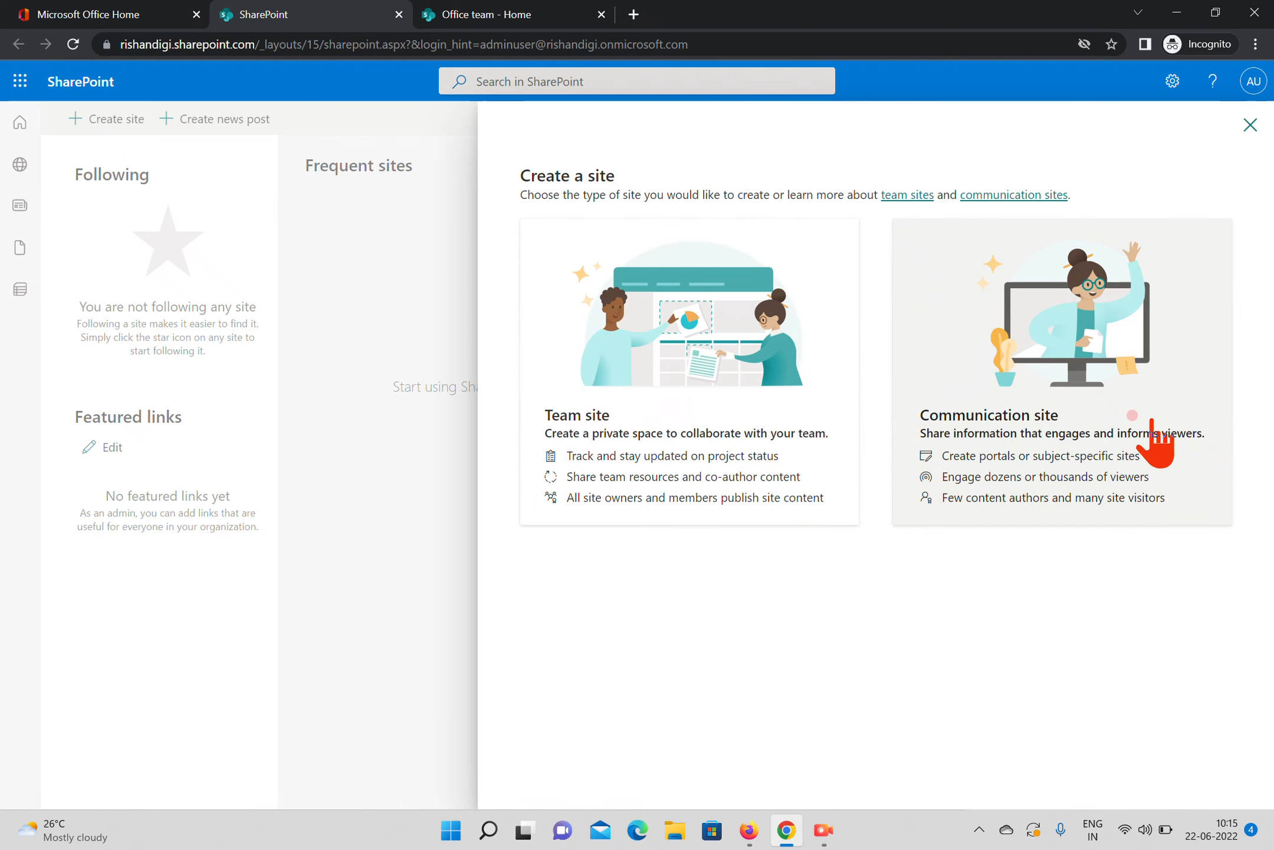
pyautogui.click(534, 16)
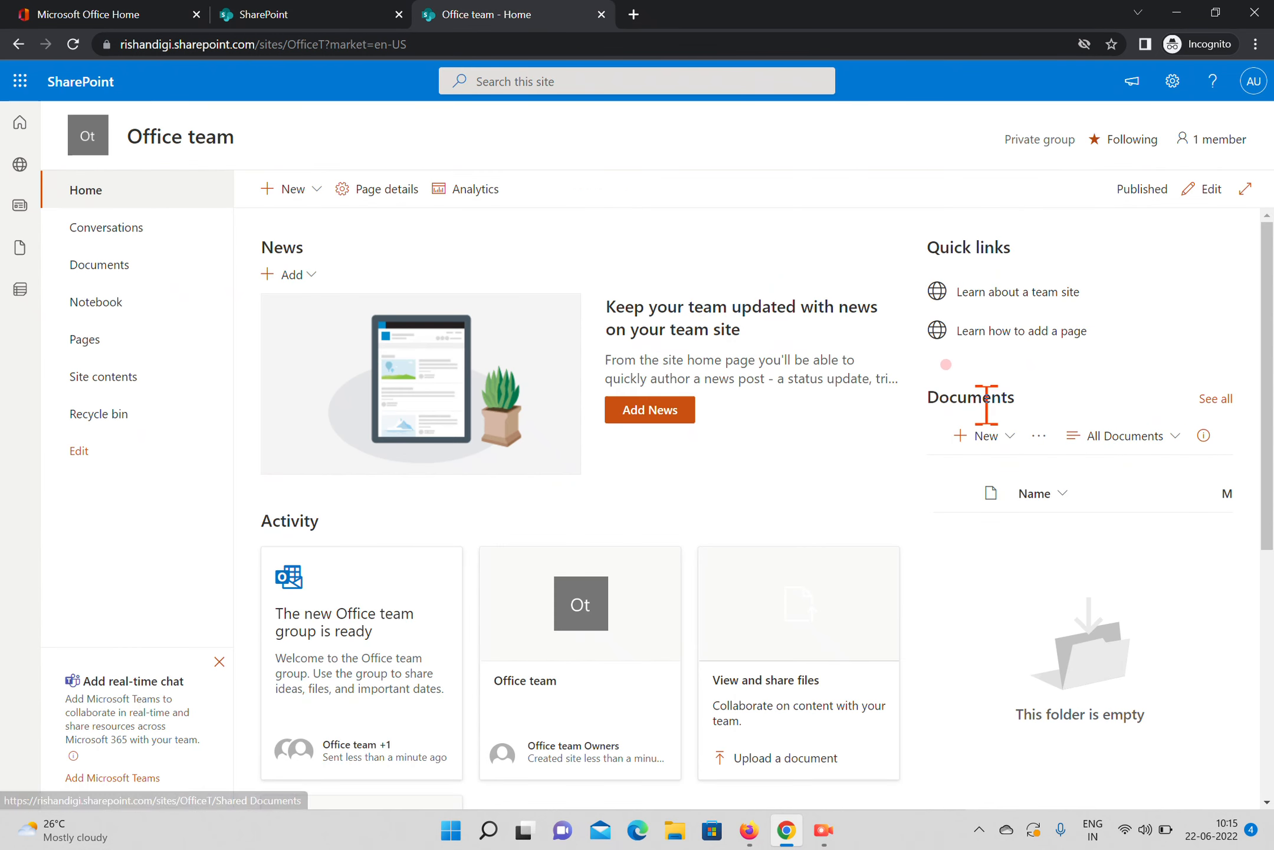
pyautogui.click(236, 16)
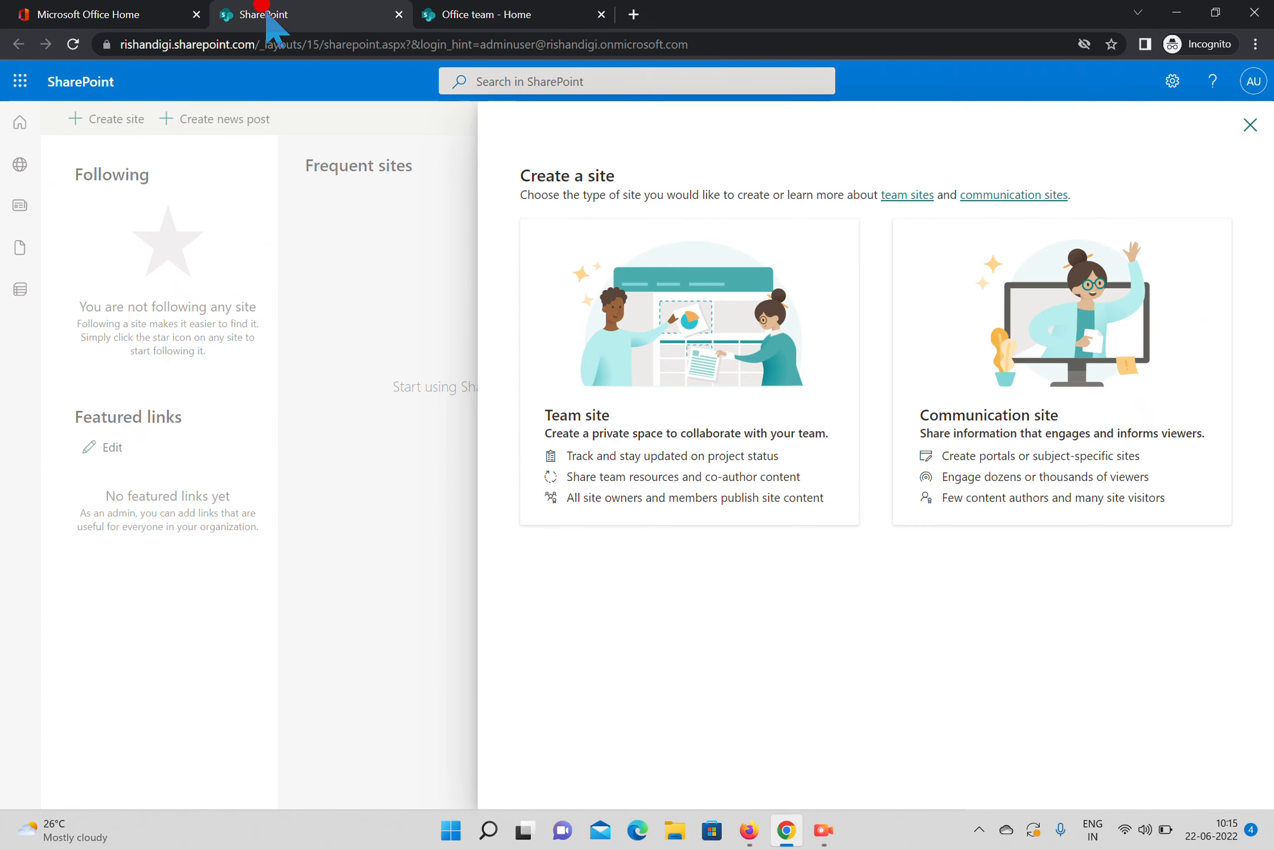
# Start a new communication site and name it Broadcasting, correcting the spelling of the name
pyautogui.click(1000, 389)
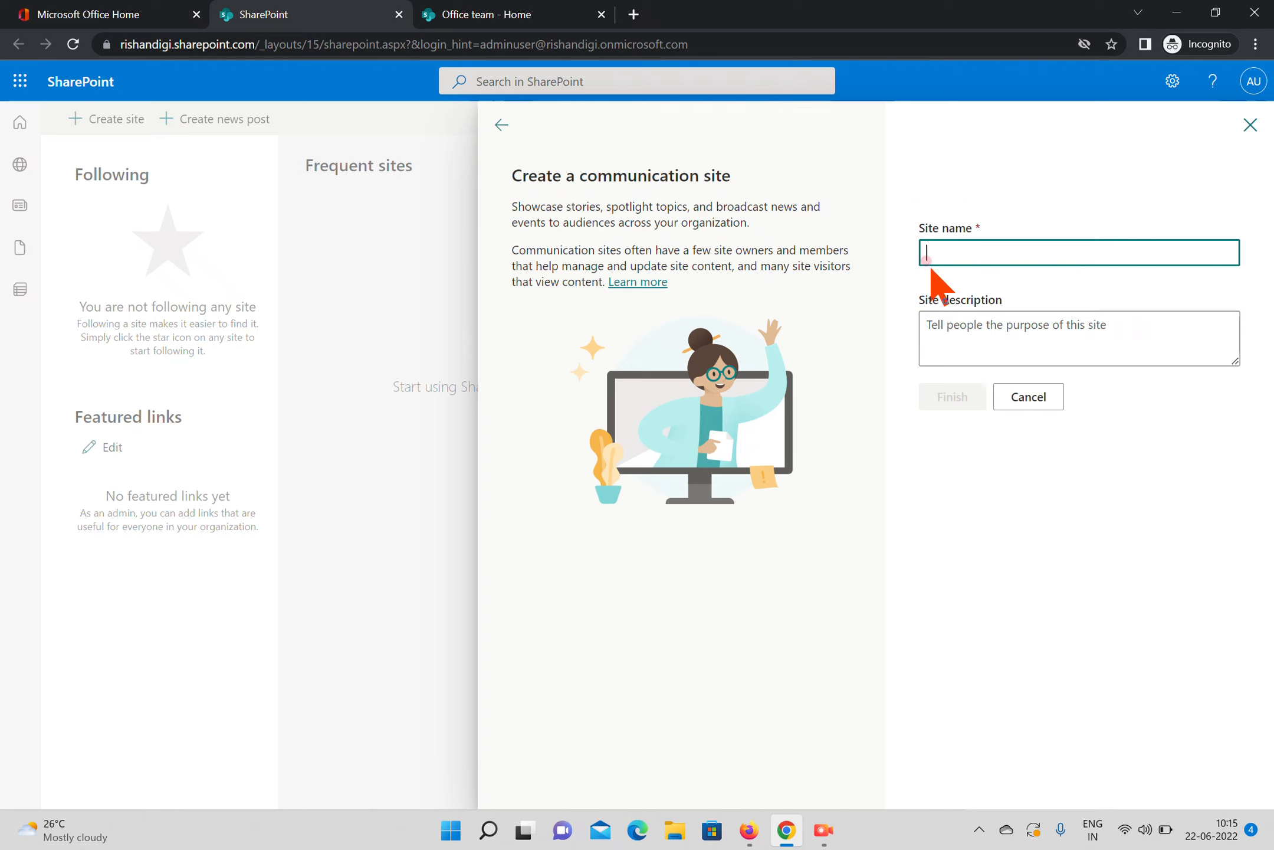
pyautogui.click(979, 253)
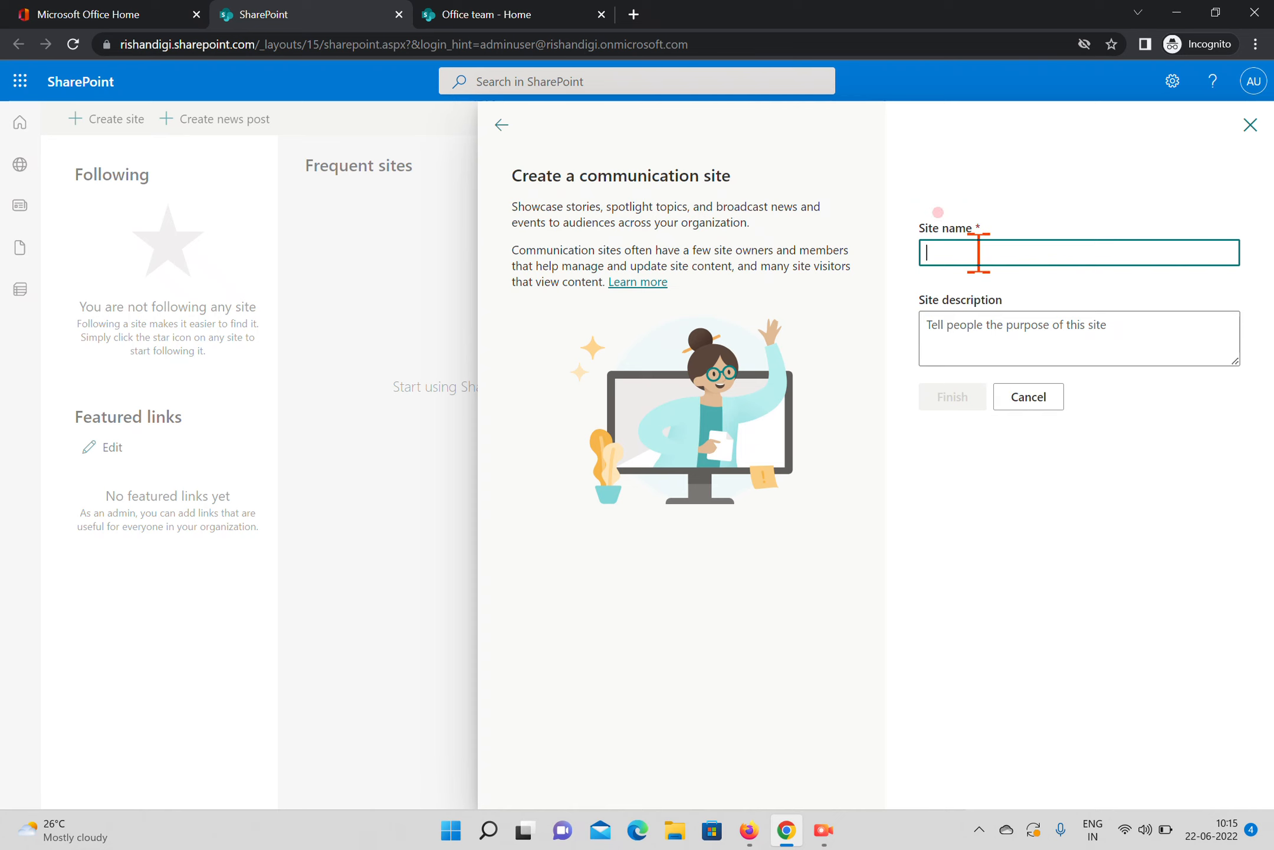
pyautogui.write('Bradcasting')
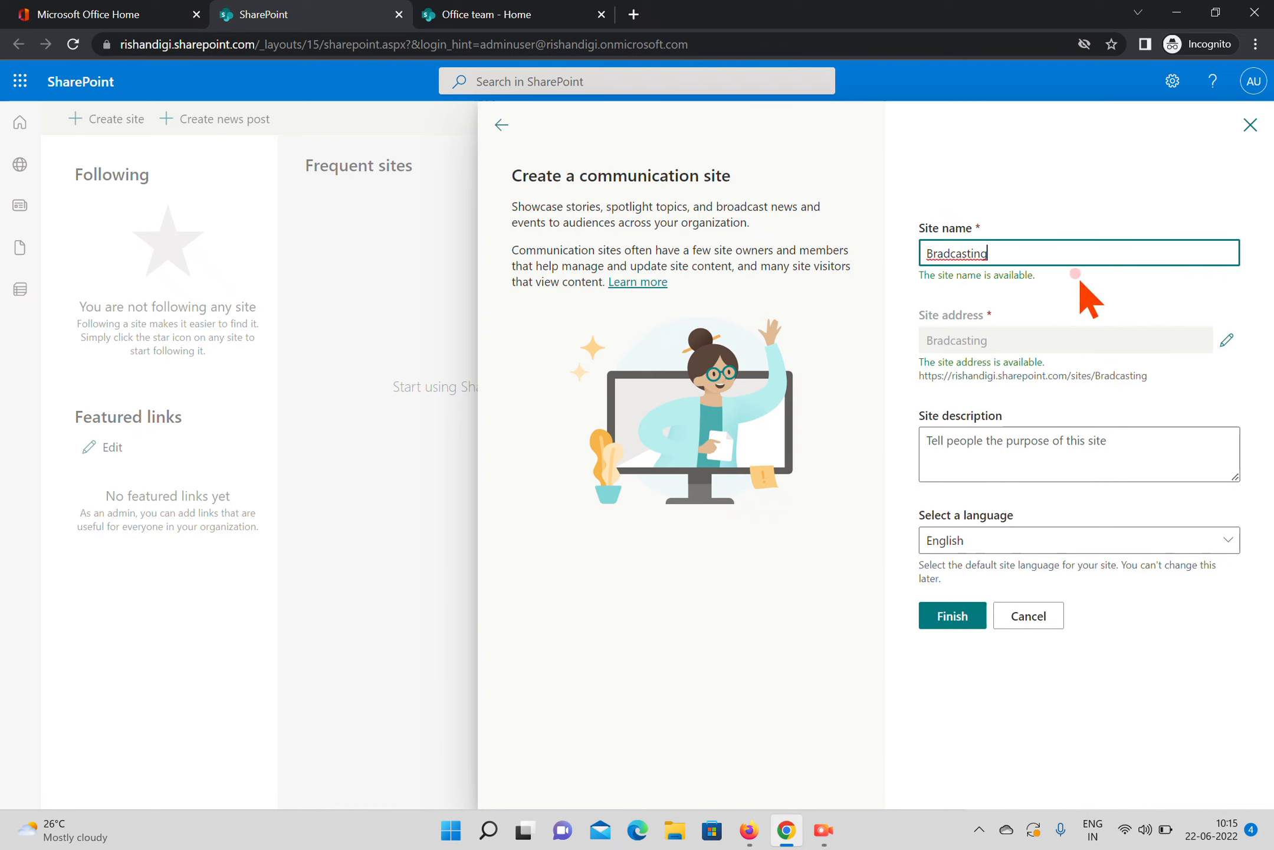
pyautogui.rightClick(953, 253)
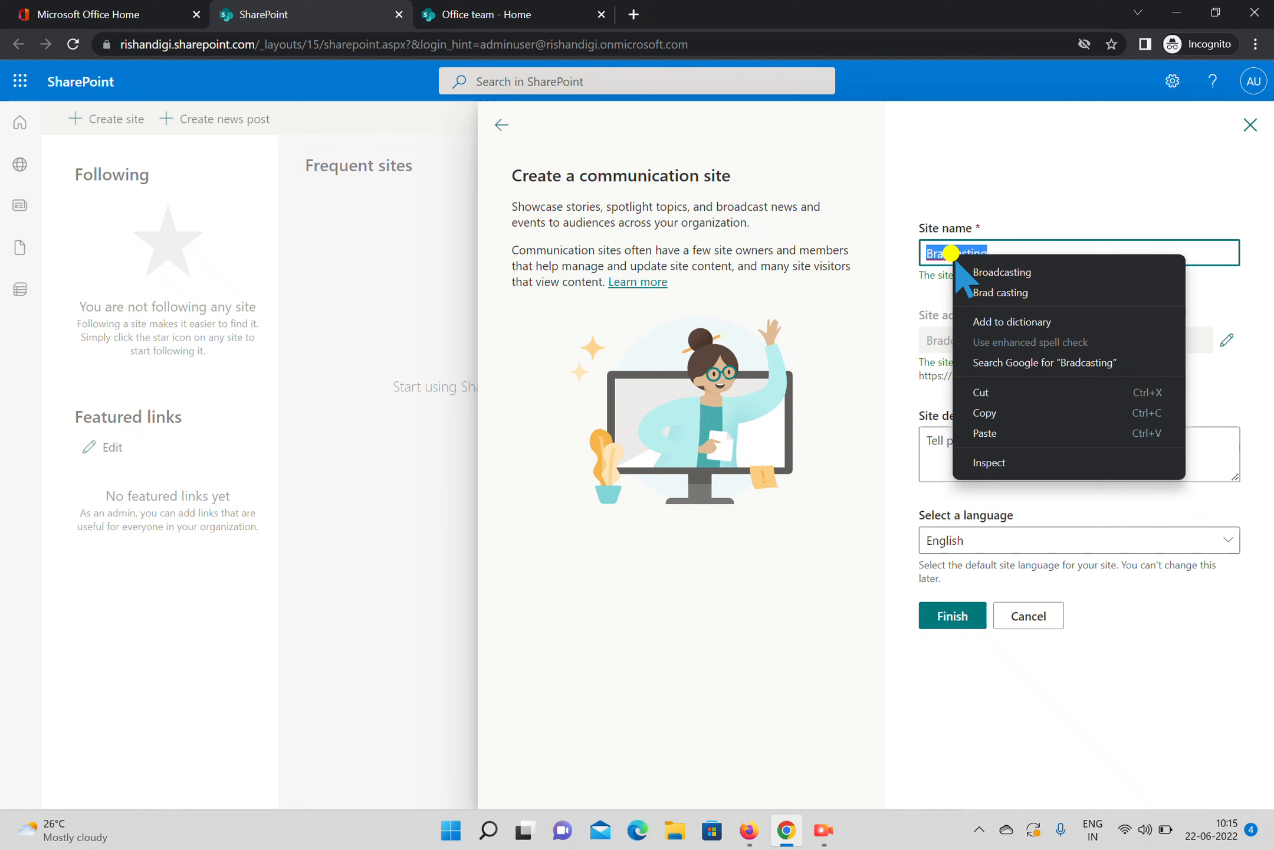
pyautogui.click(1000, 273)
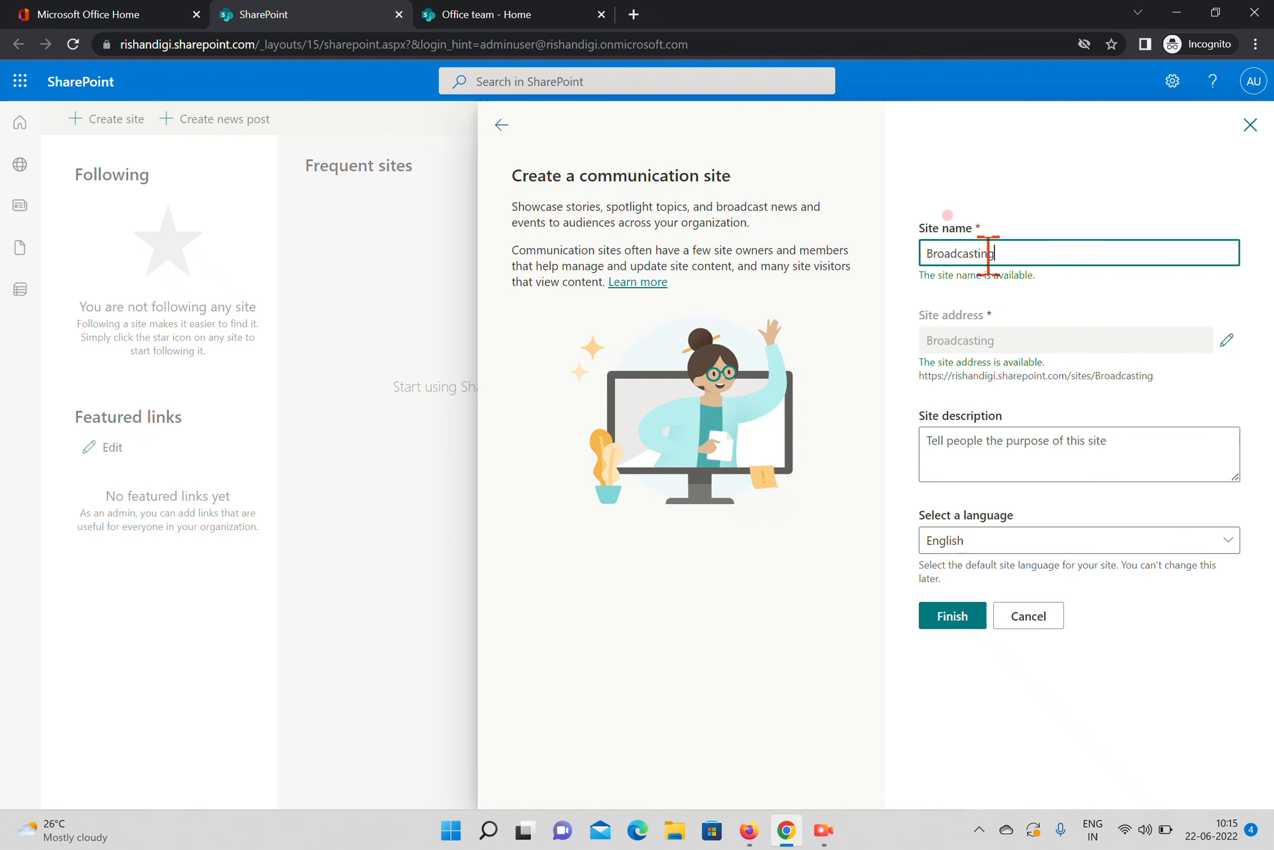
# Review the editable site address, the description and the available languages, keeping Broadcasting as the address and English as the language
pyautogui.click(1227, 341)
pyautogui.click(1257, 403)
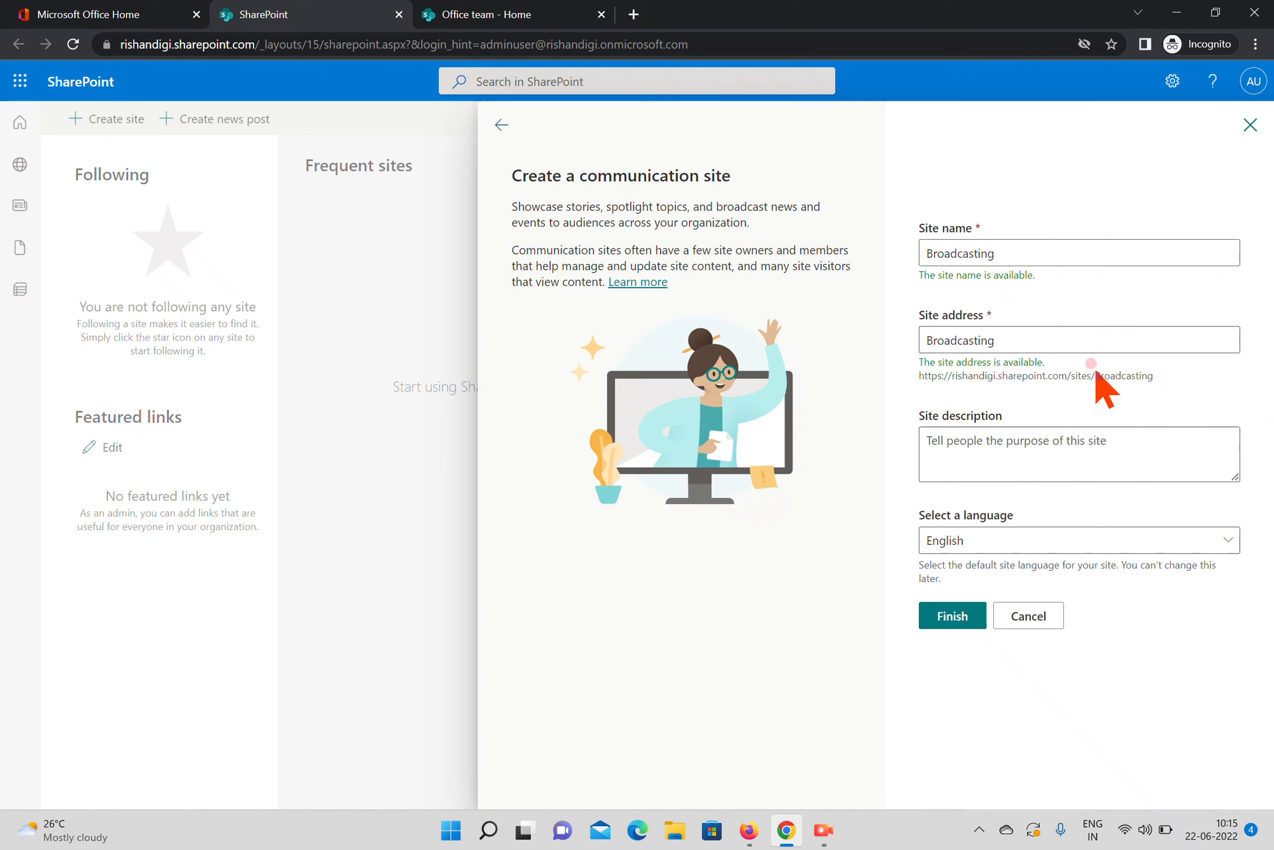
pyautogui.click(1027, 458)
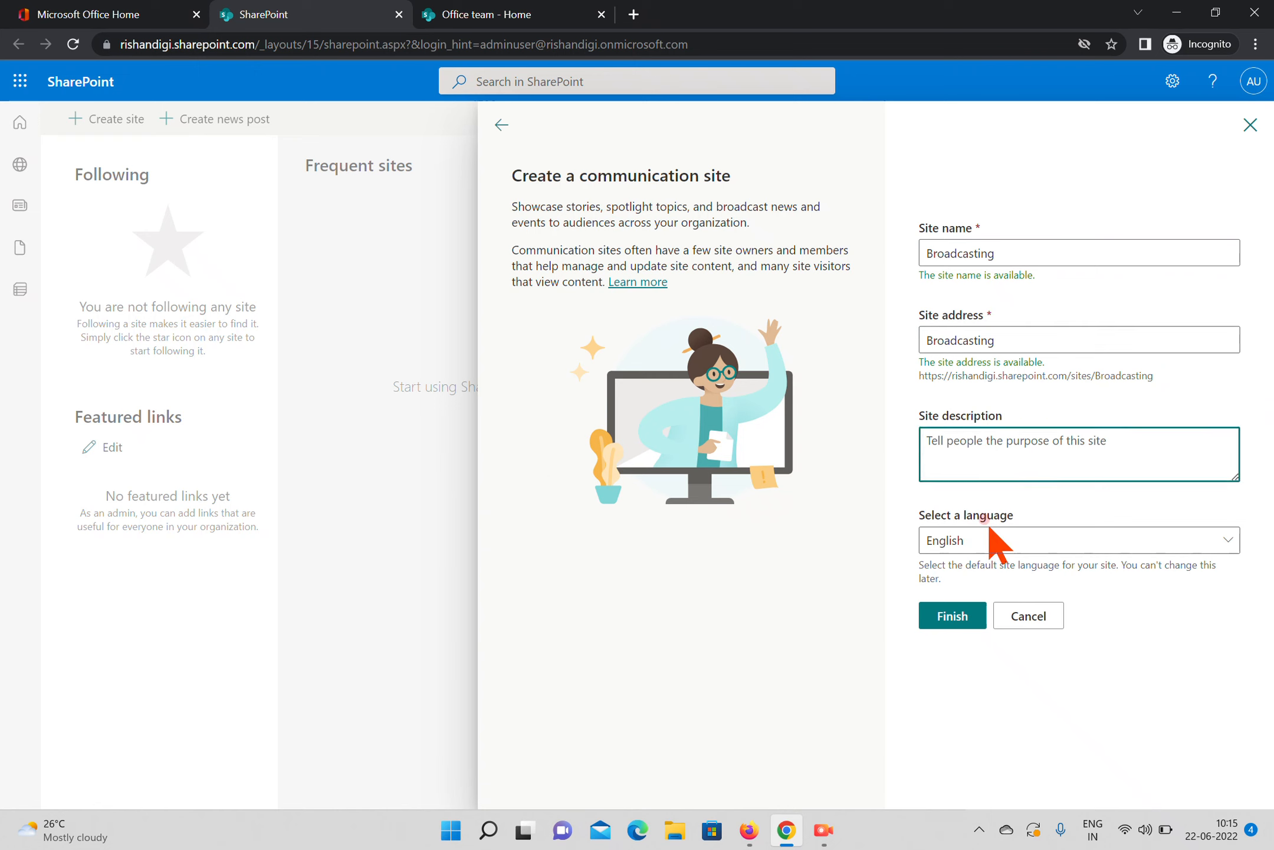
pyautogui.click(971, 541)
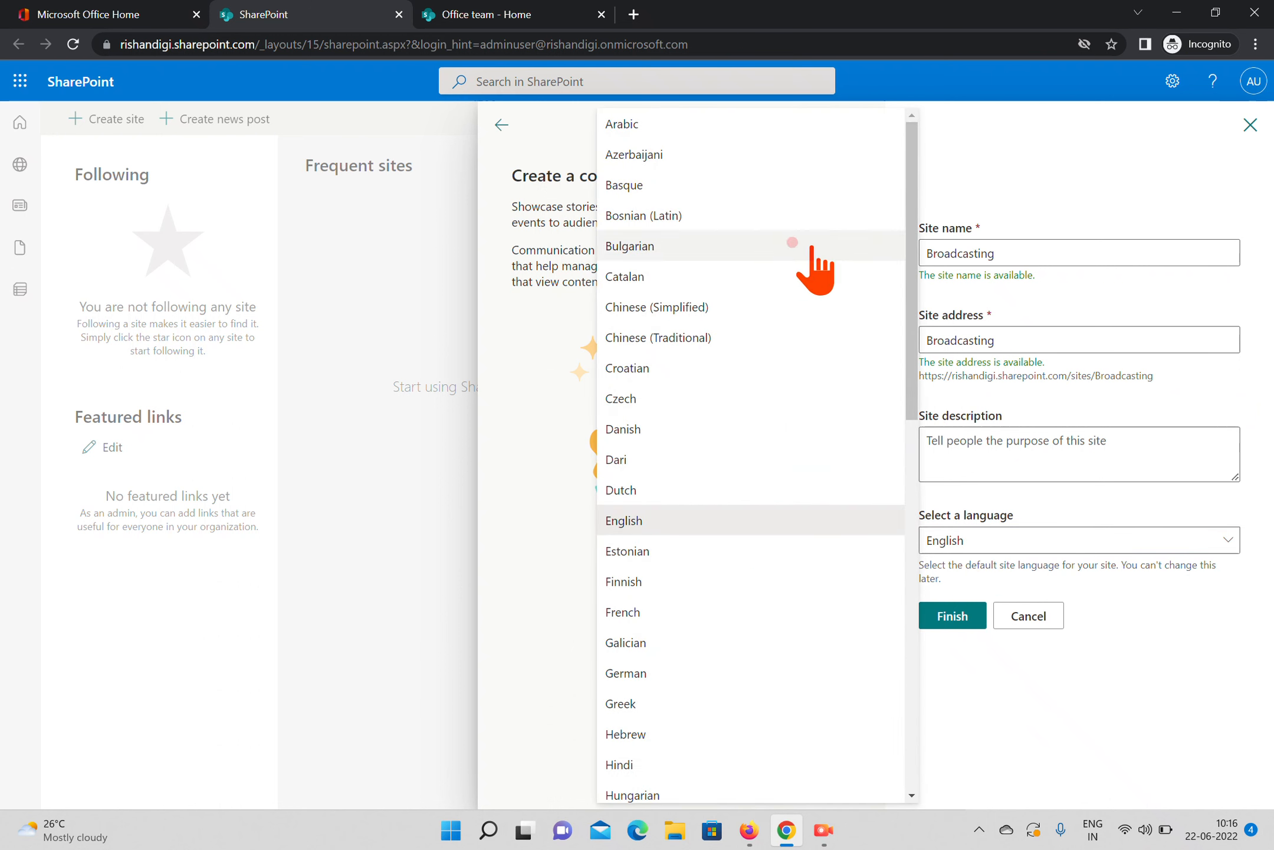
pyautogui.moveTo(915, 399); pyautogui.dragTo(948, 837)
pyautogui.click(1037, 739)
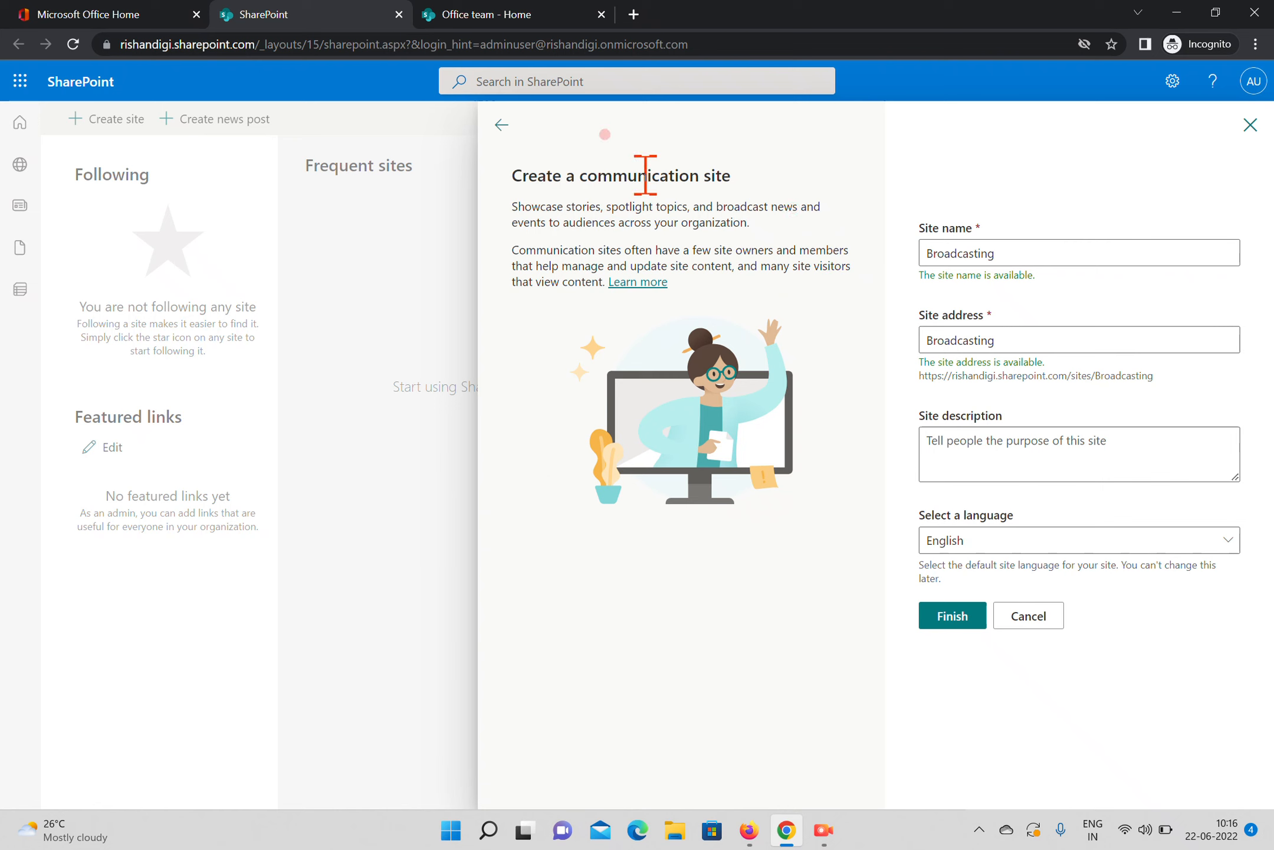
# Finish creating the Broadcasting communication site and dismiss the offer to browse site templates
pyautogui.click(948, 620)
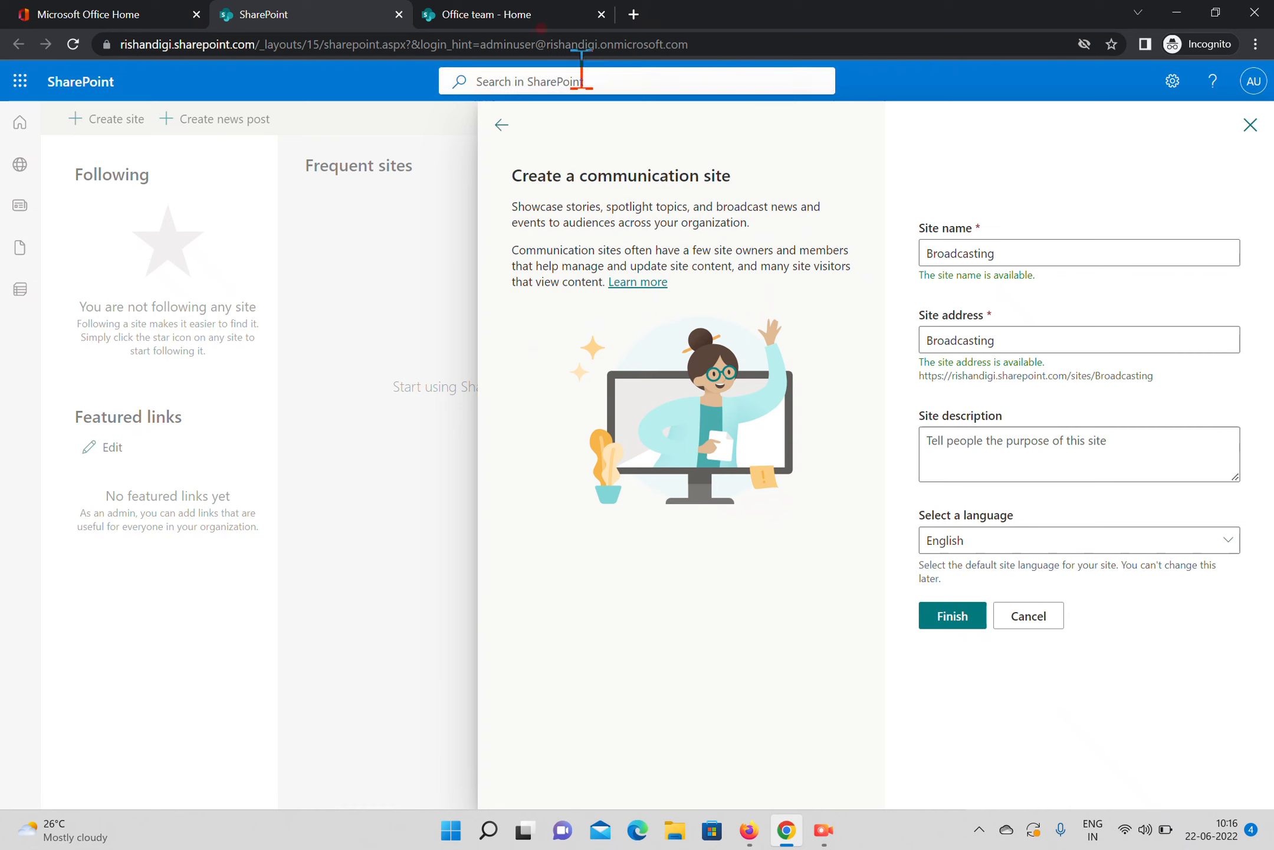
pyautogui.click(952, 613)
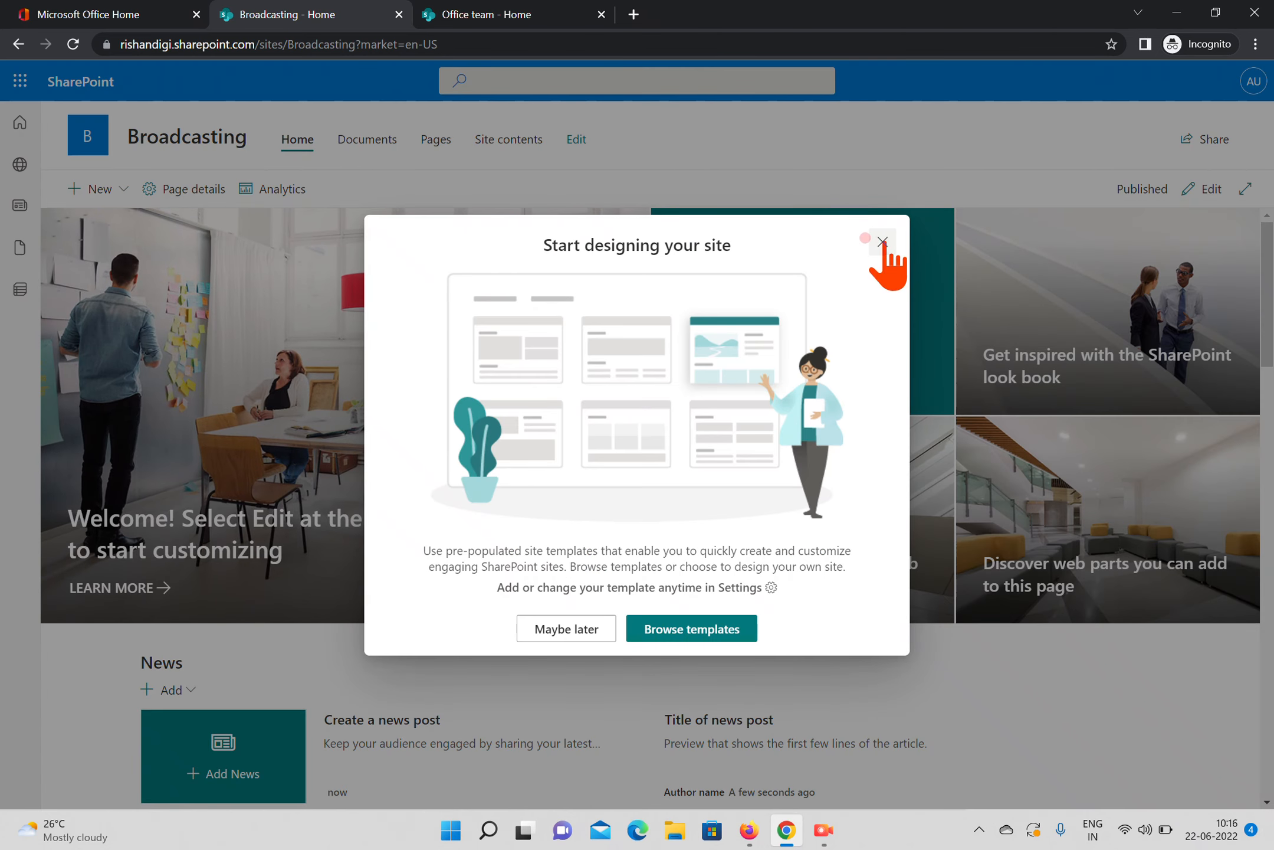
pyautogui.click(866, 239)
# Compare the home page layout and navigation of the Office team site with those of the Broadcasting site
pyautogui.click(535, 18)
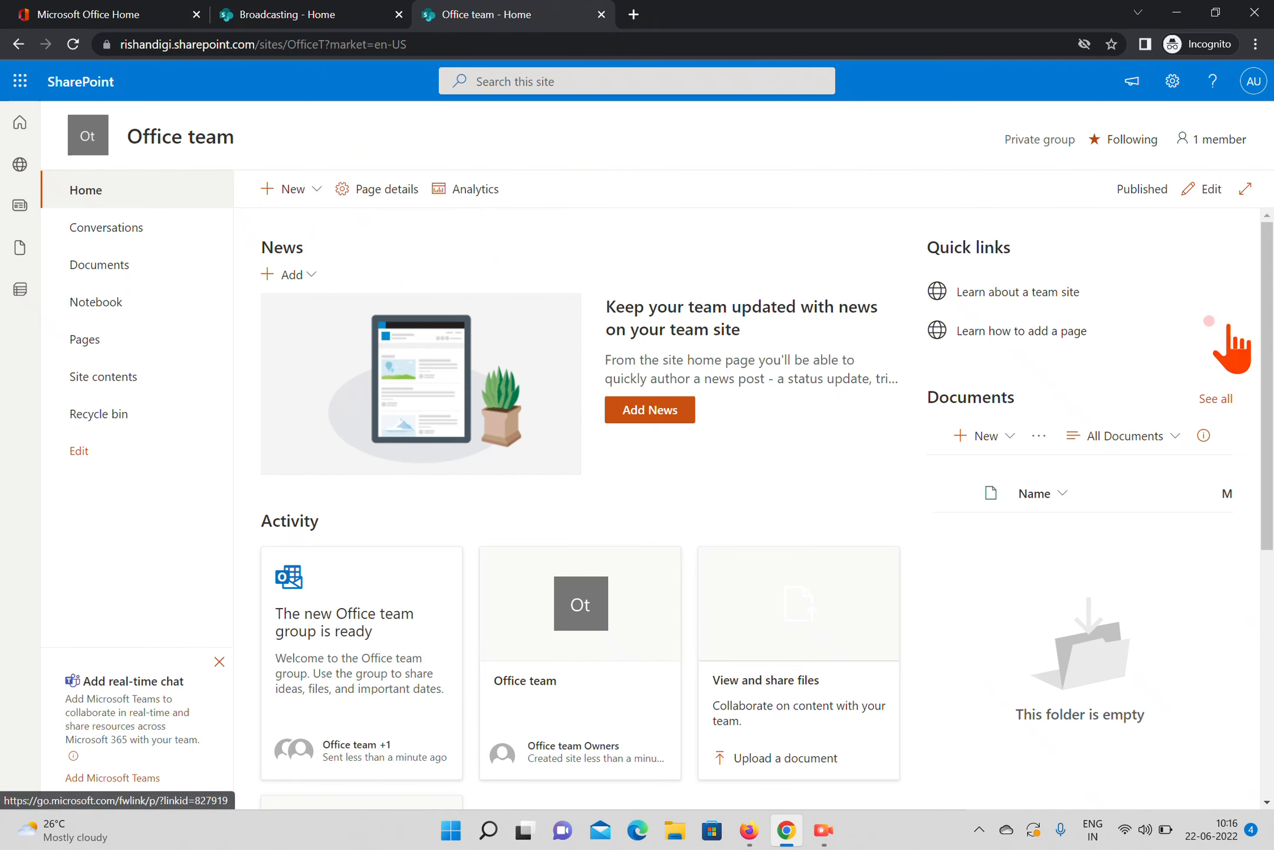
pyautogui.scroll(-7, 1236, 330)
pyautogui.scroll(7, 1251, 301)
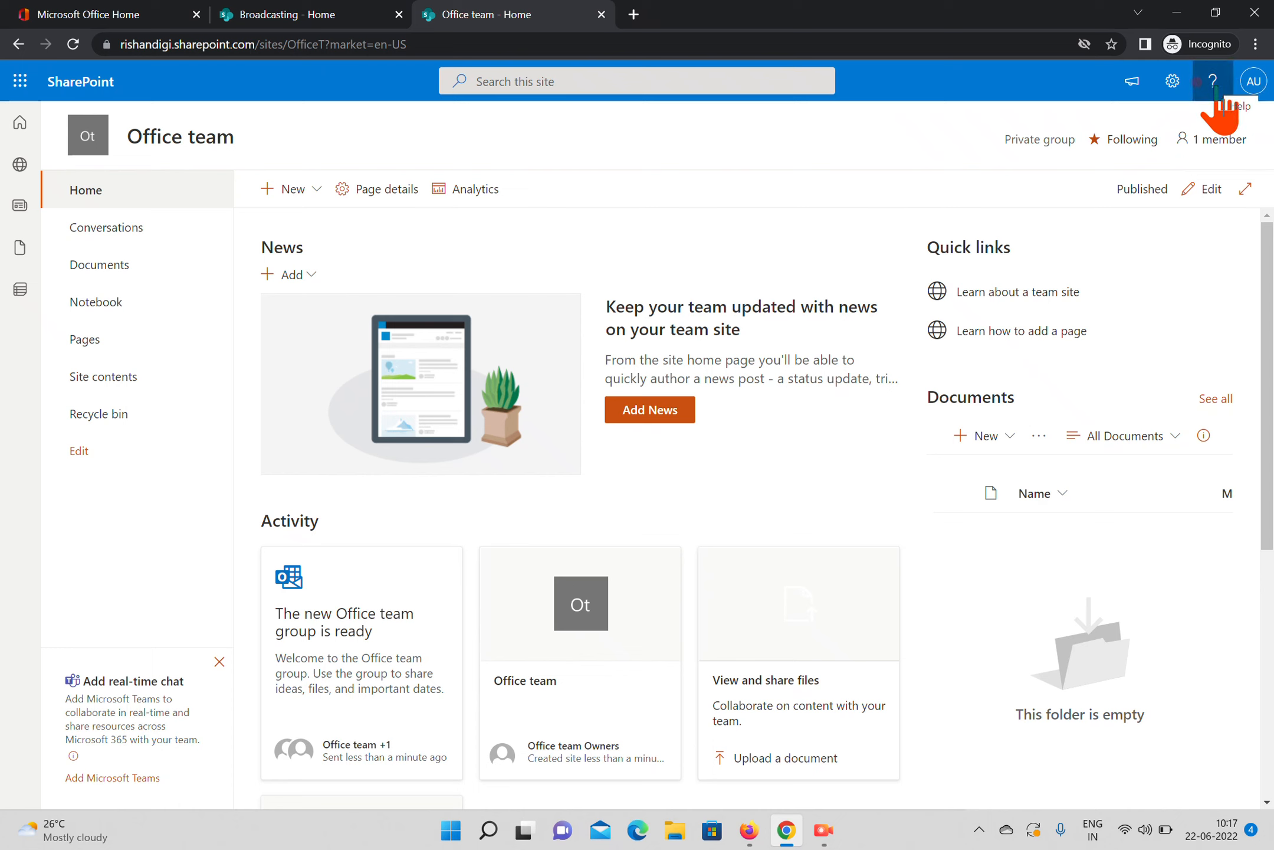
pyautogui.click(269, 16)
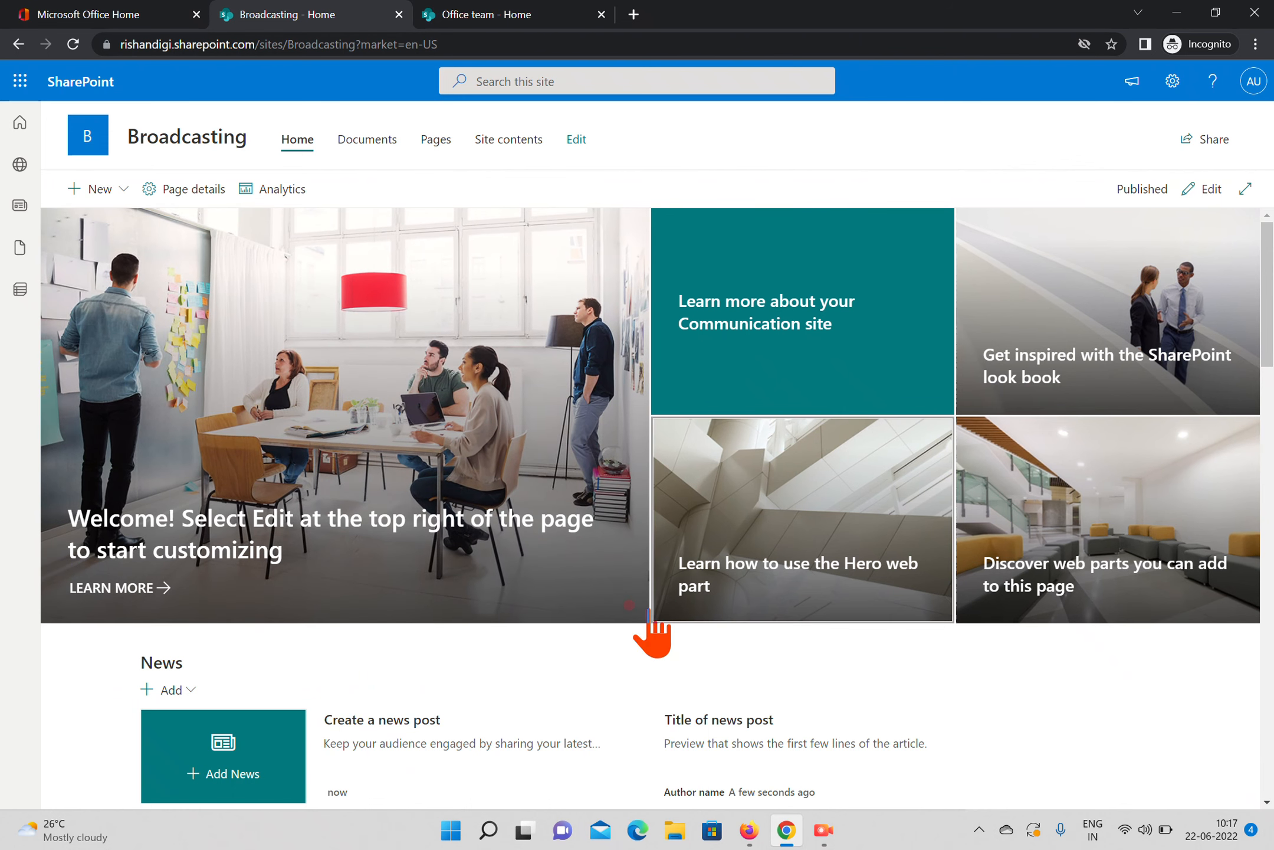
pyautogui.moveTo(1269, 288); pyautogui.dragTo(1268, 567)
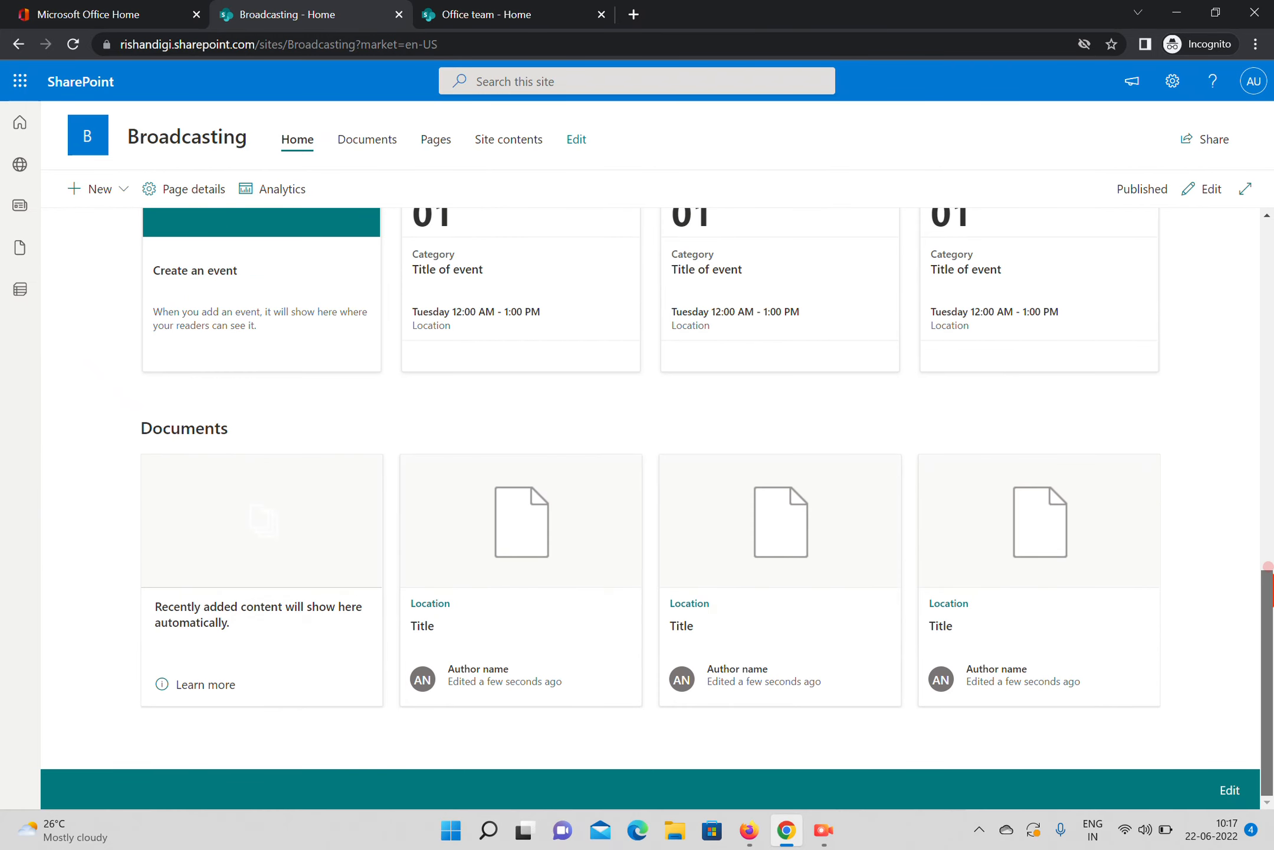
pyautogui.moveTo(1268, 672); pyautogui.dragTo(1124, 77)
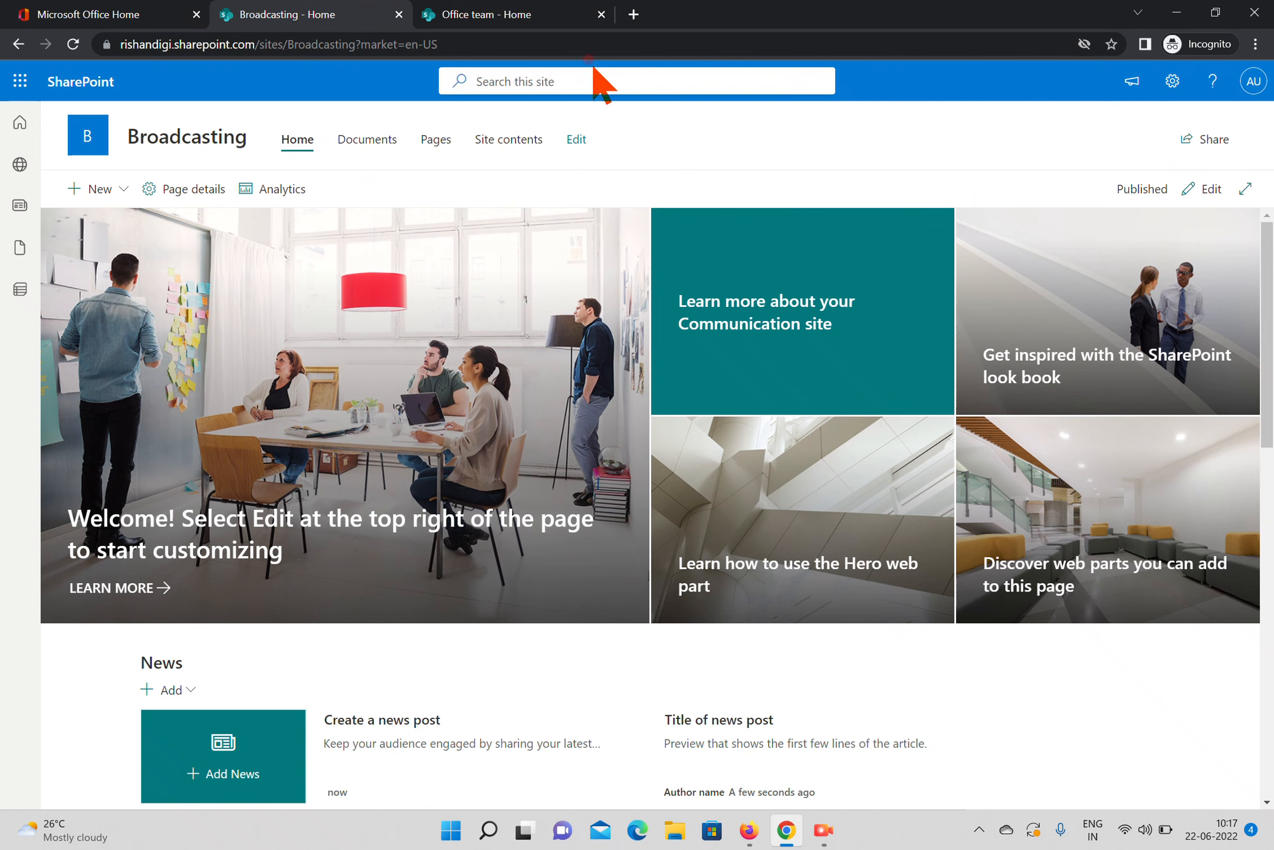
pyautogui.click(533, 15)
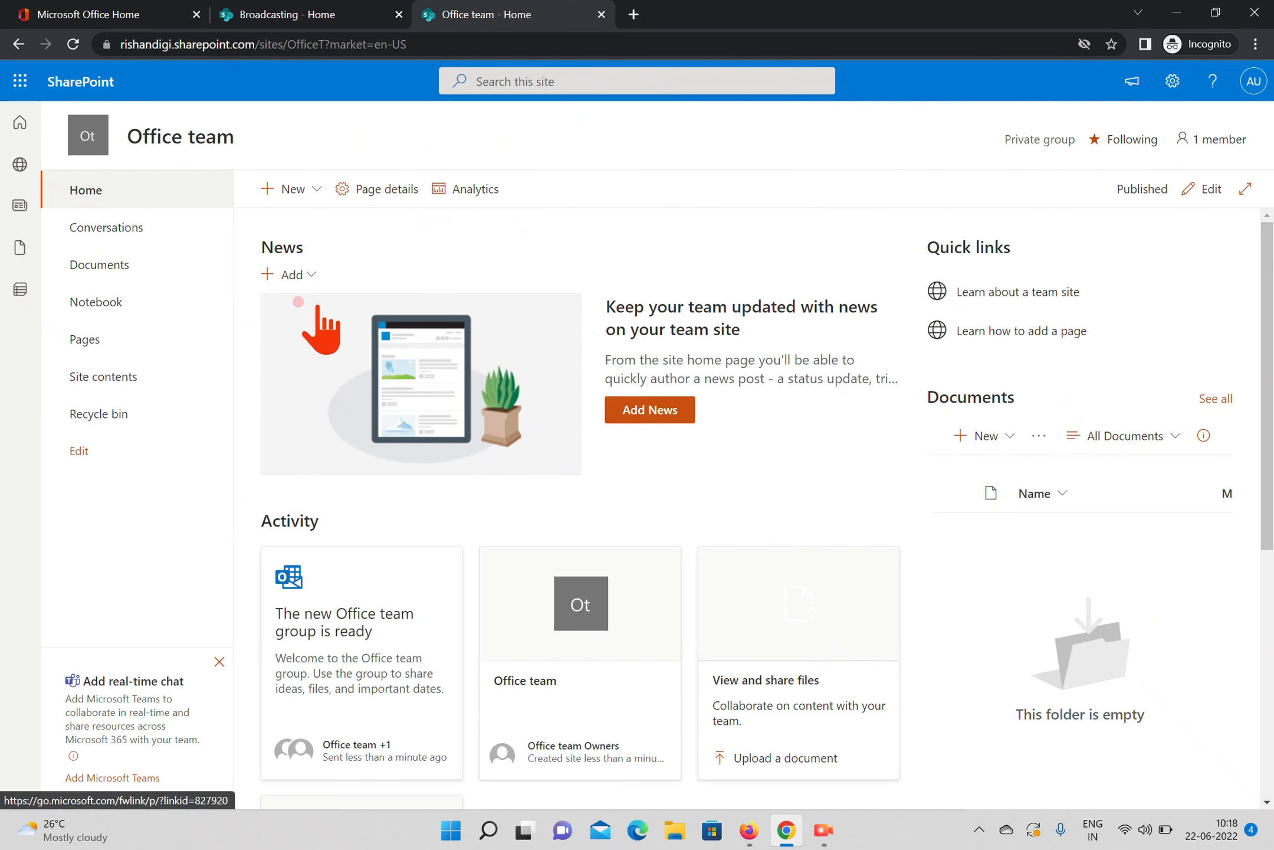
pyautogui.click(307, 16)
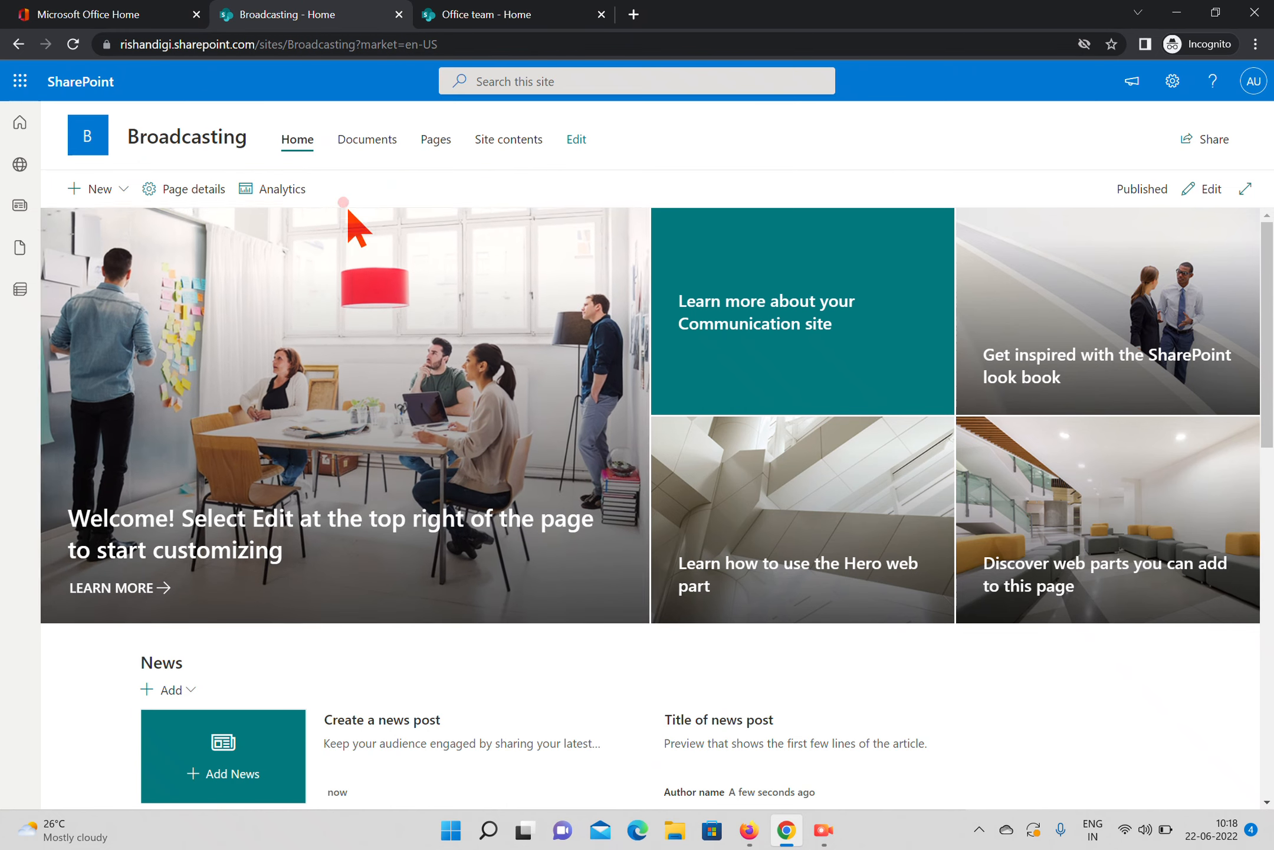
# Open the site contents of the Broadcasting site and check which kinds of new items can be created there
pyautogui.click(1173, 80)
pyautogui.click(1056, 240)
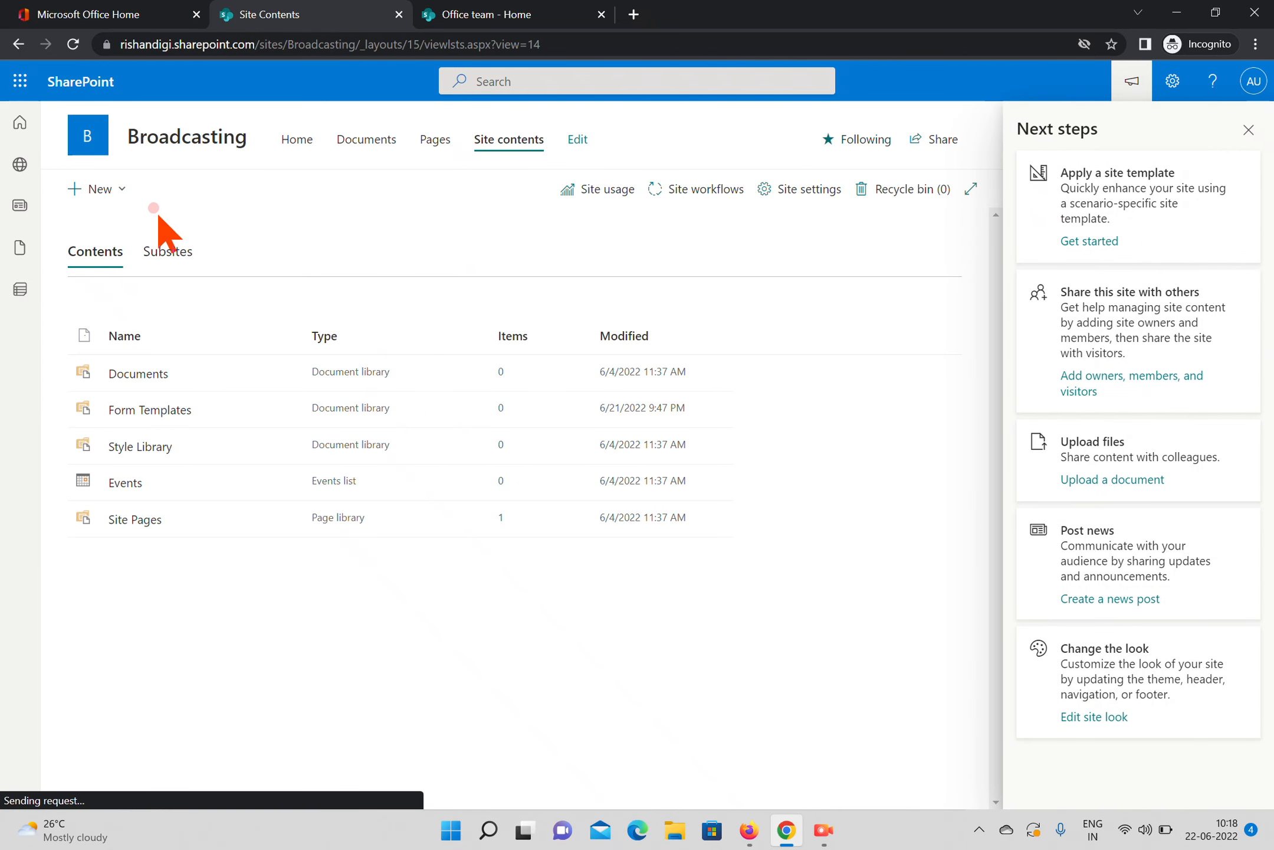
pyautogui.click(115, 190)
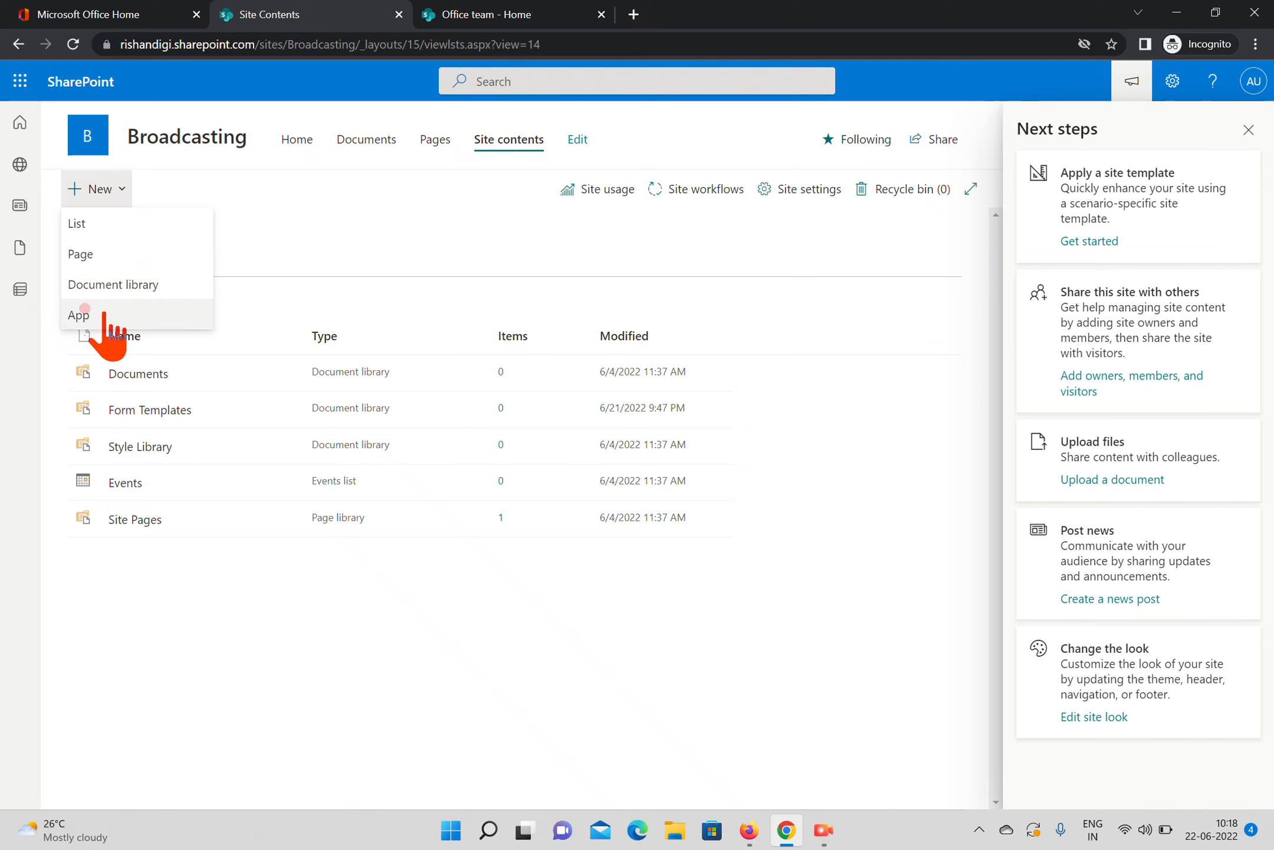
pyautogui.click(387, 217)
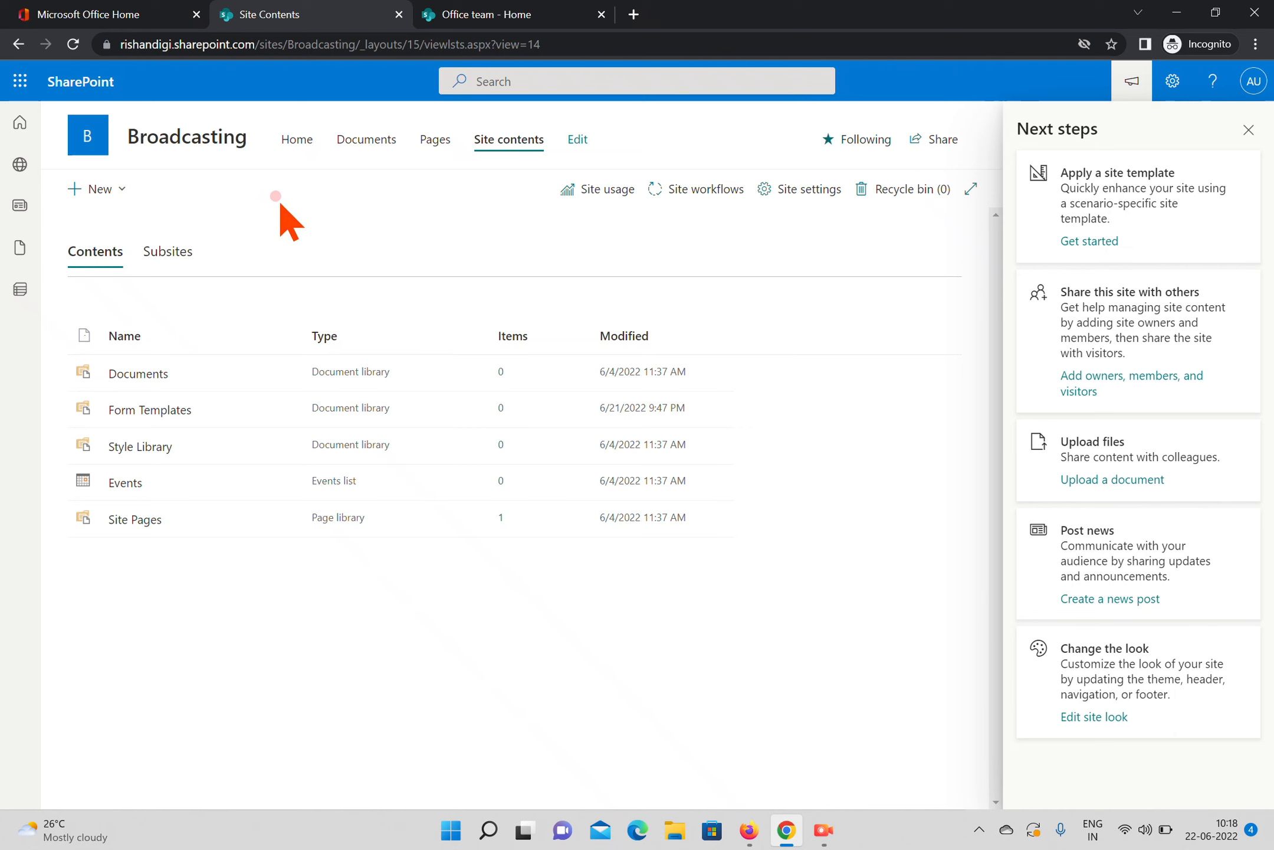
# Open the site contents of the Office team site and check which kinds of new items it offers
pyautogui.click(530, 12)
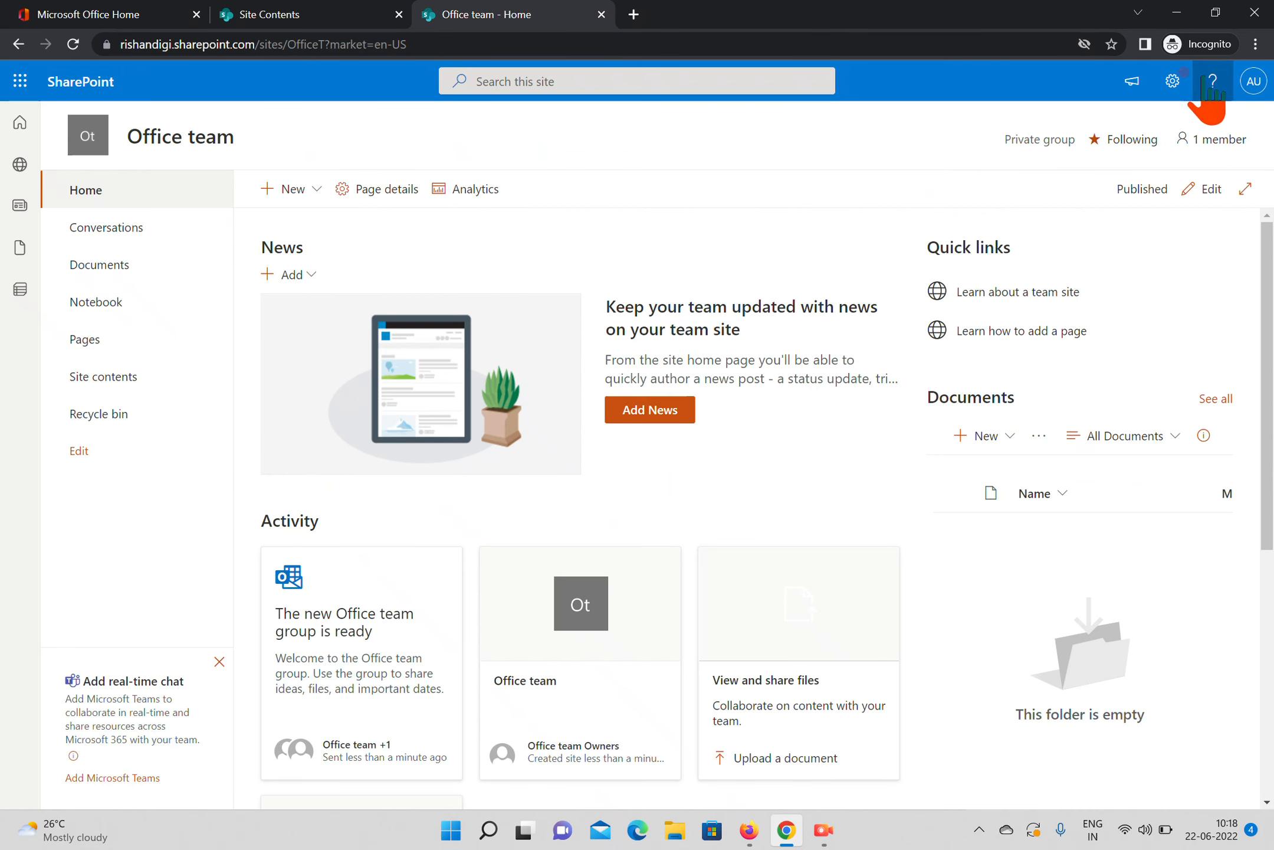
pyautogui.click(1172, 81)
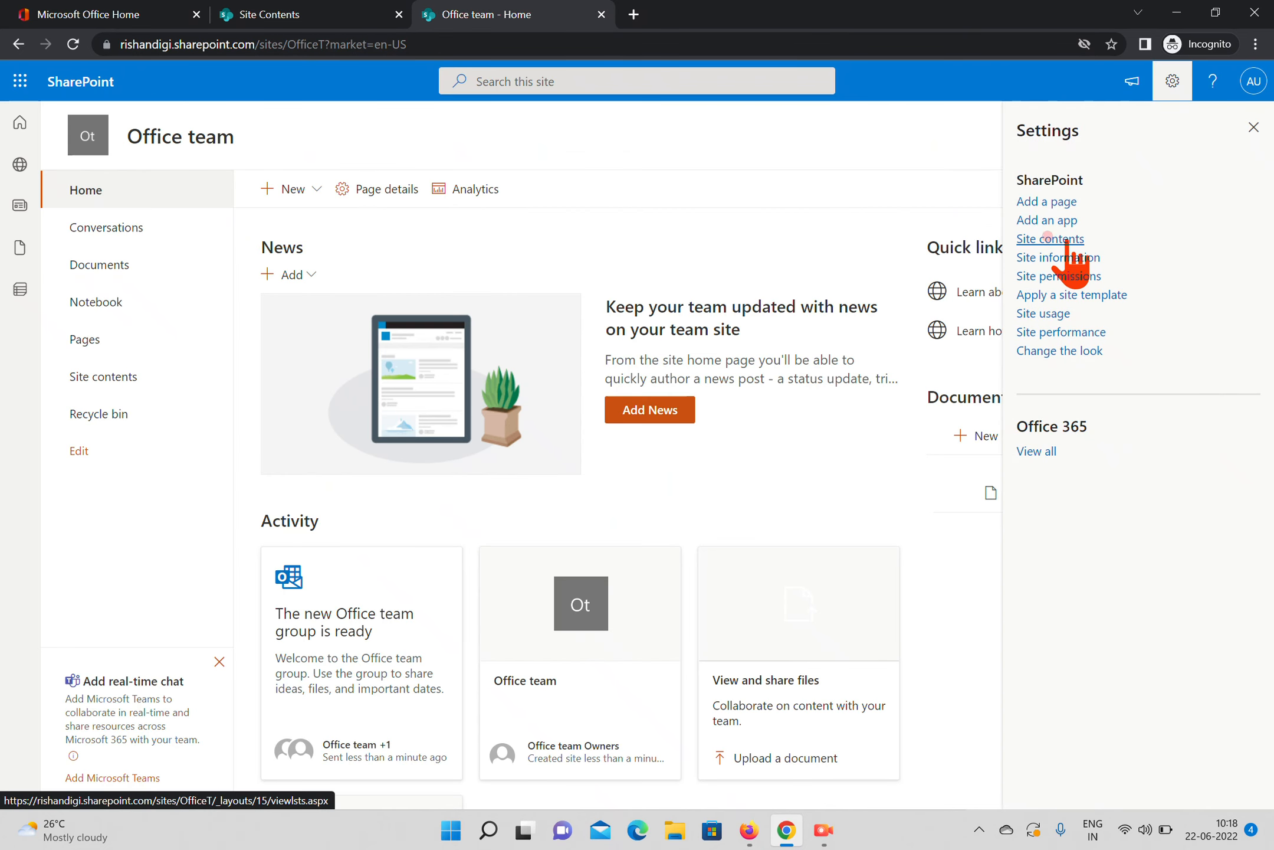
pyautogui.click(1049, 237)
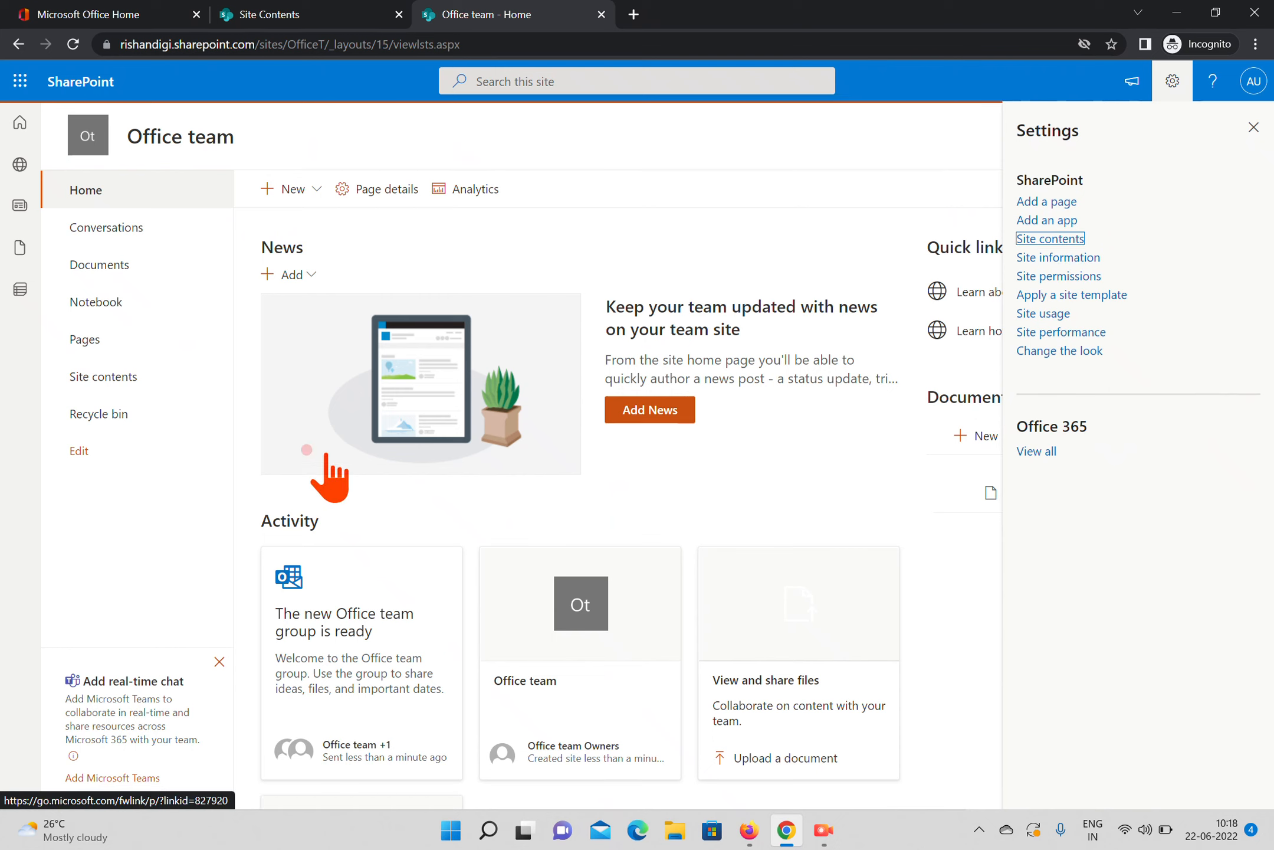
pyautogui.click(1045, 240)
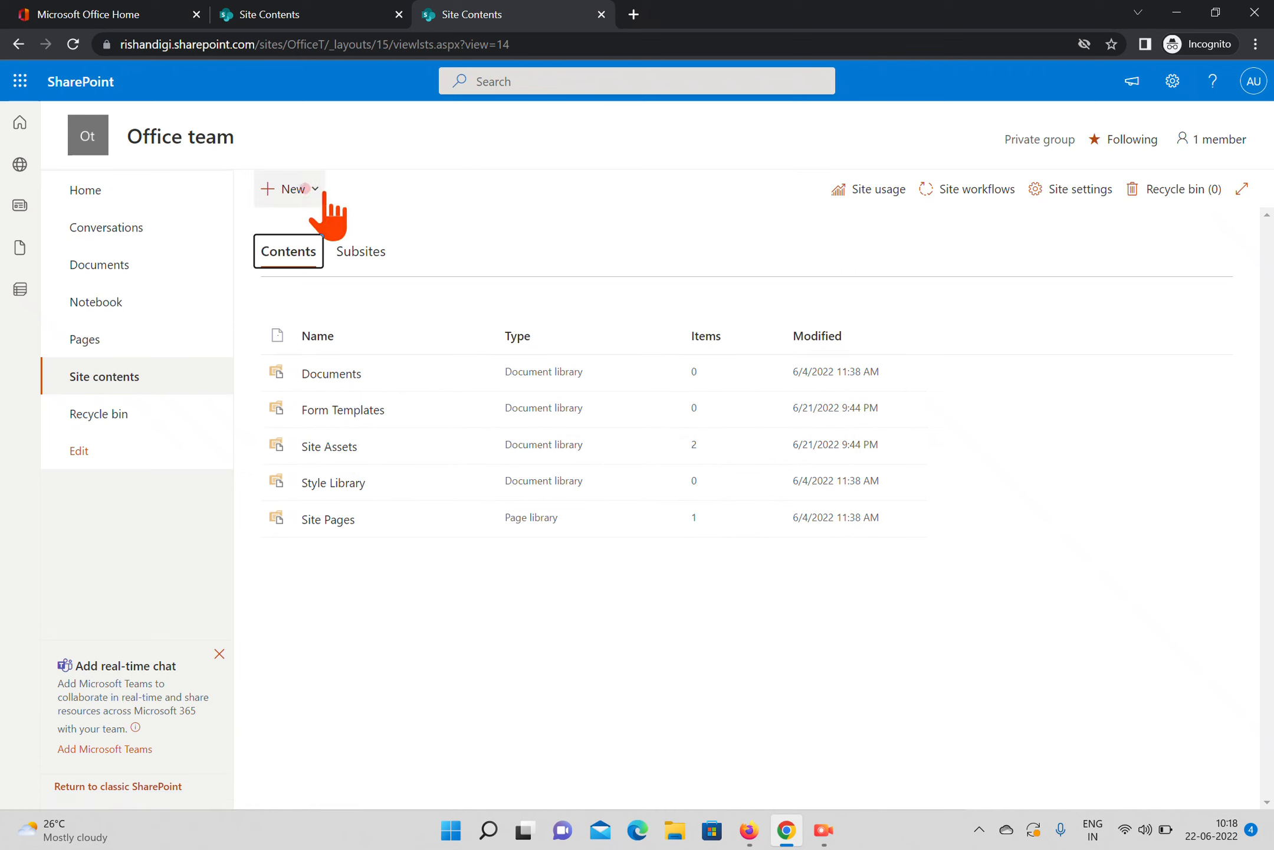
pyautogui.click(306, 188)
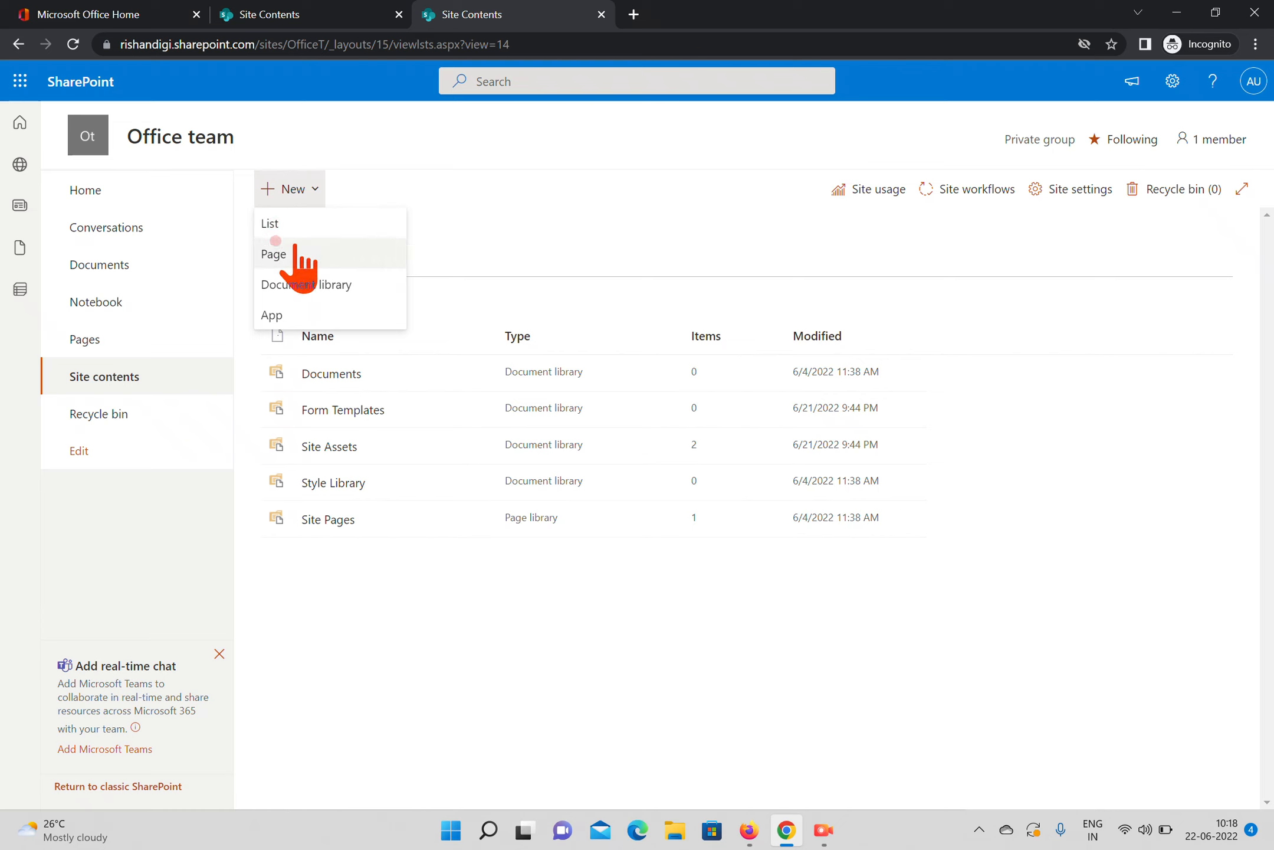
pyautogui.click(552, 244)
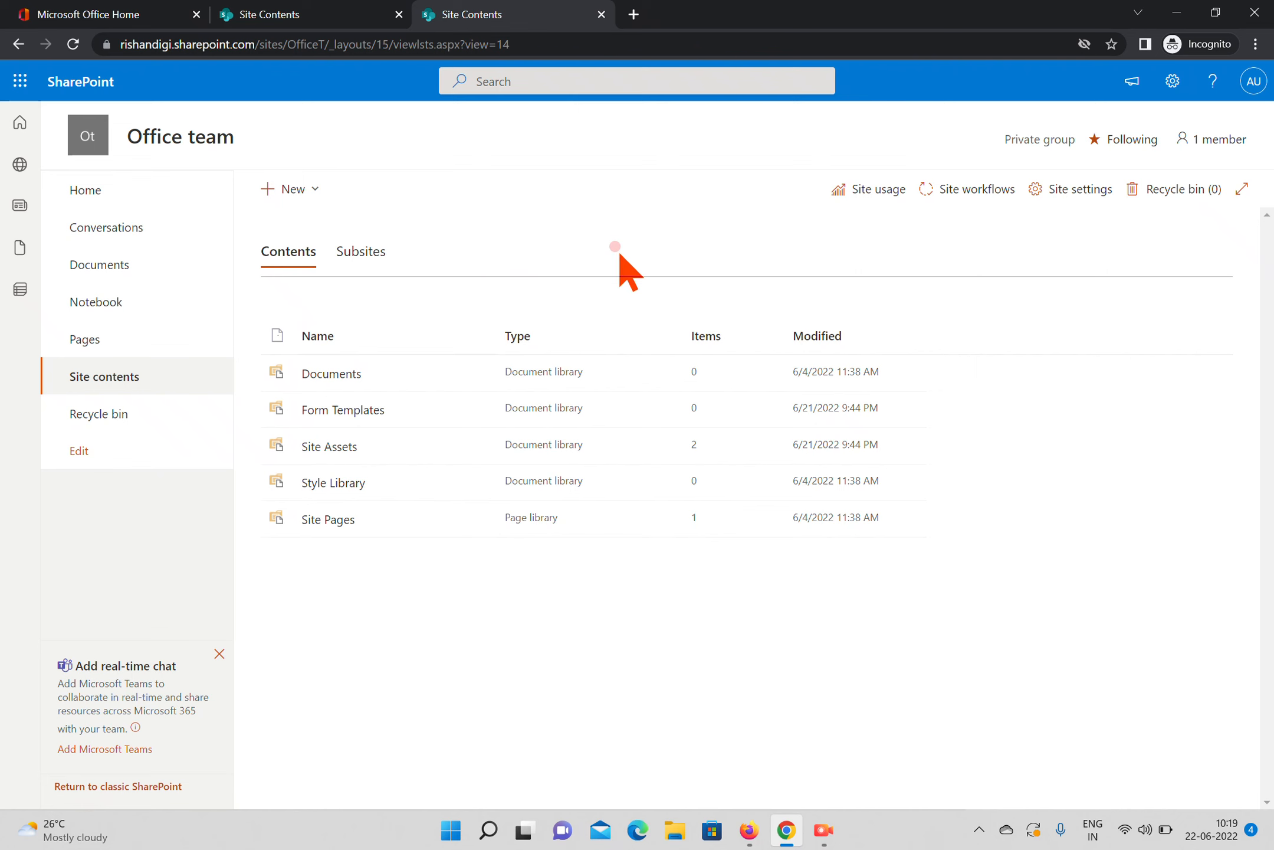
# Open the SharePoint admin center through the Microsoft 365 admin center and dismiss the welcome tour
pyautogui.click(90, 14)
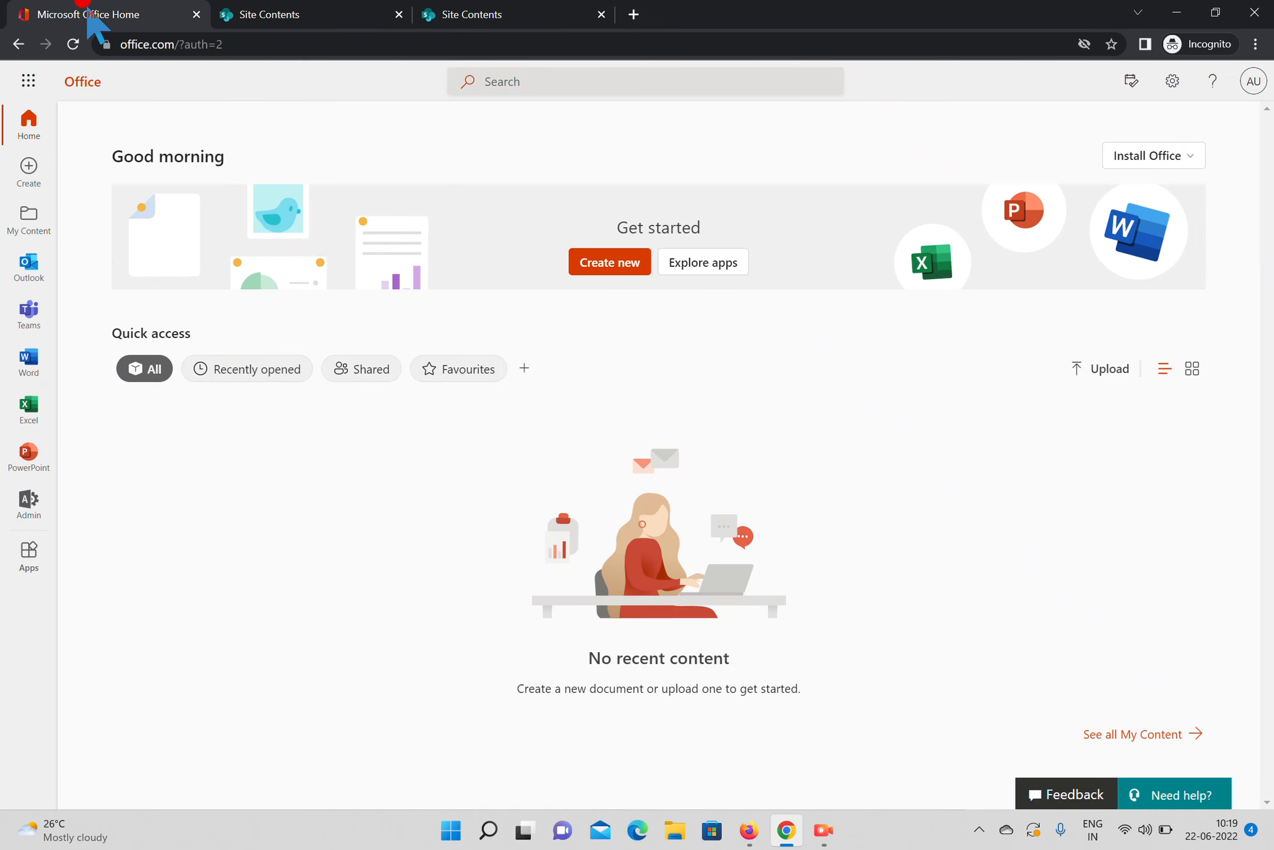
pyautogui.click(28, 506)
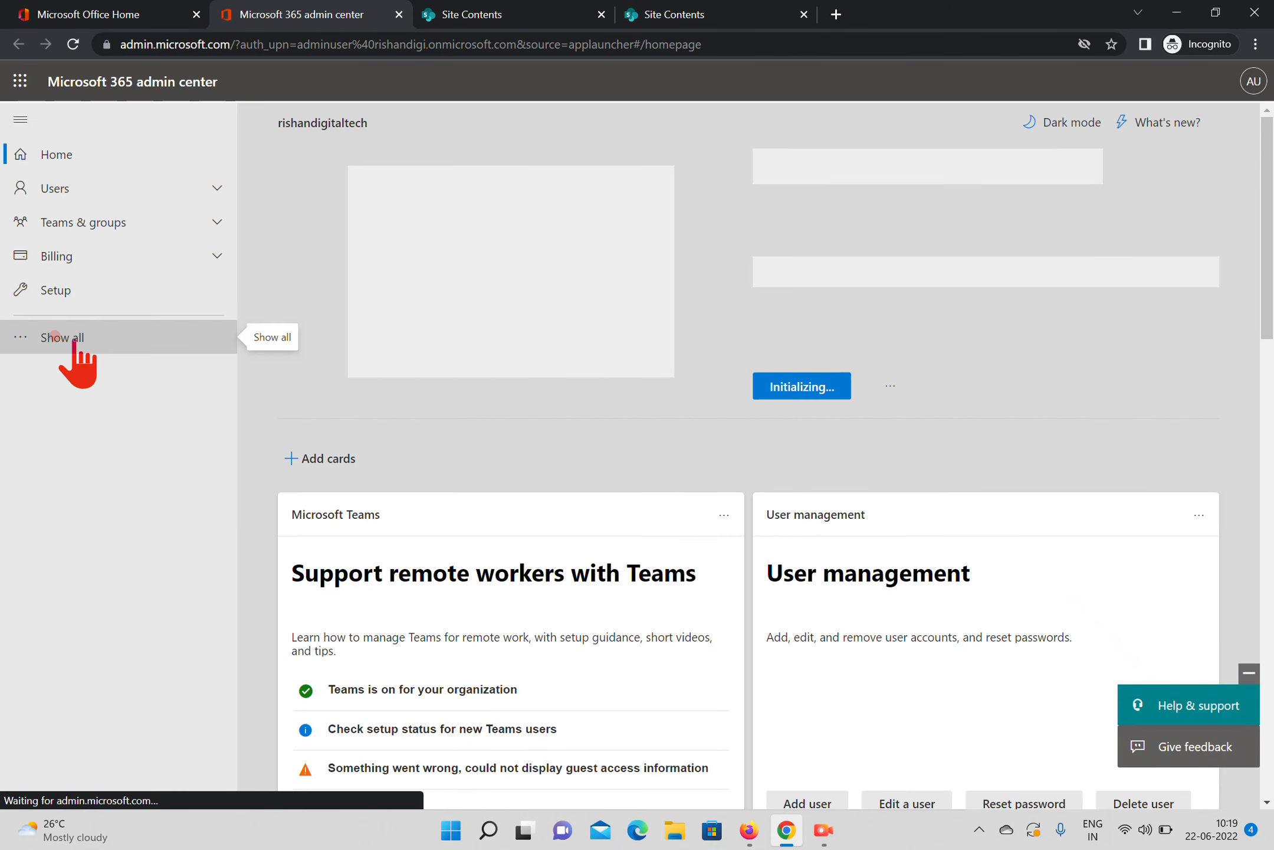
pyautogui.click(75, 338)
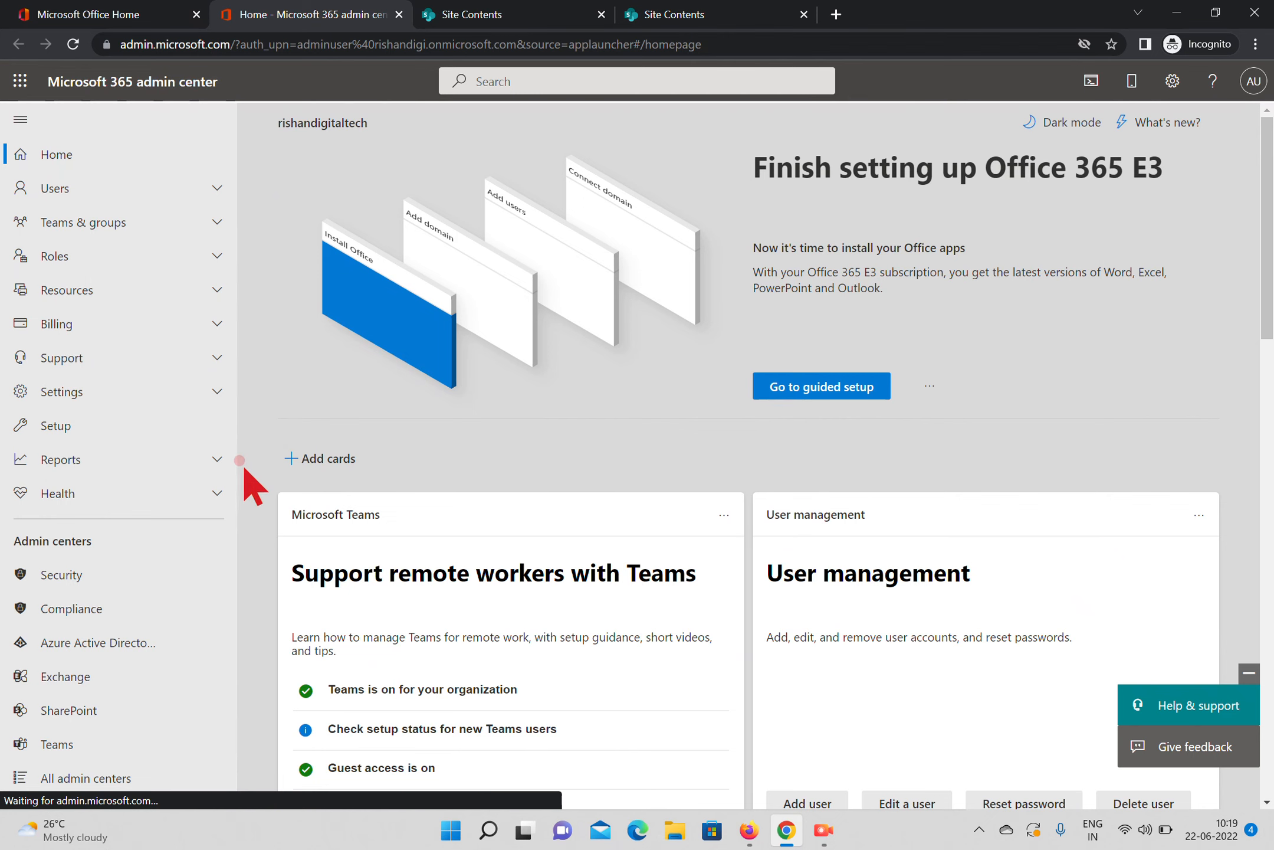
pyautogui.click(82, 713)
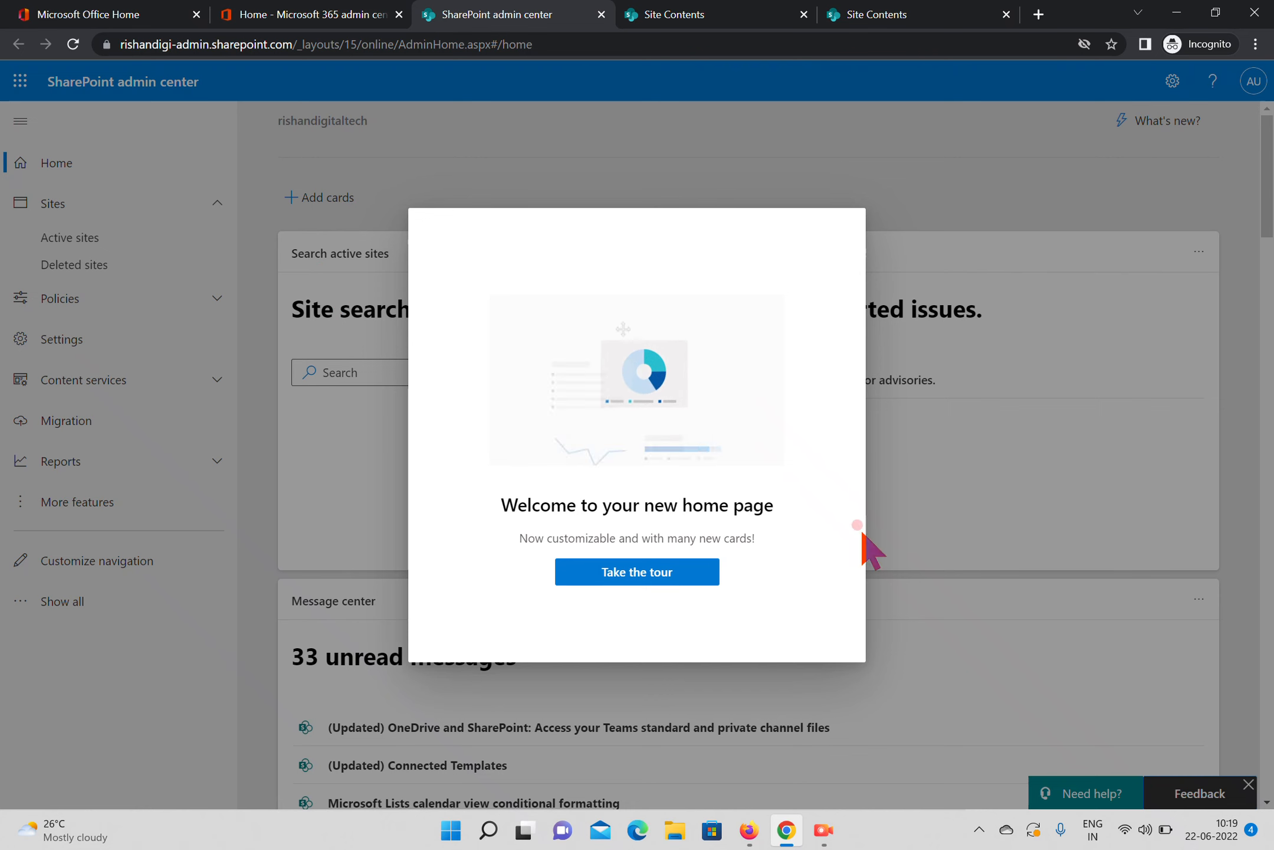
pyautogui.click(1053, 506)
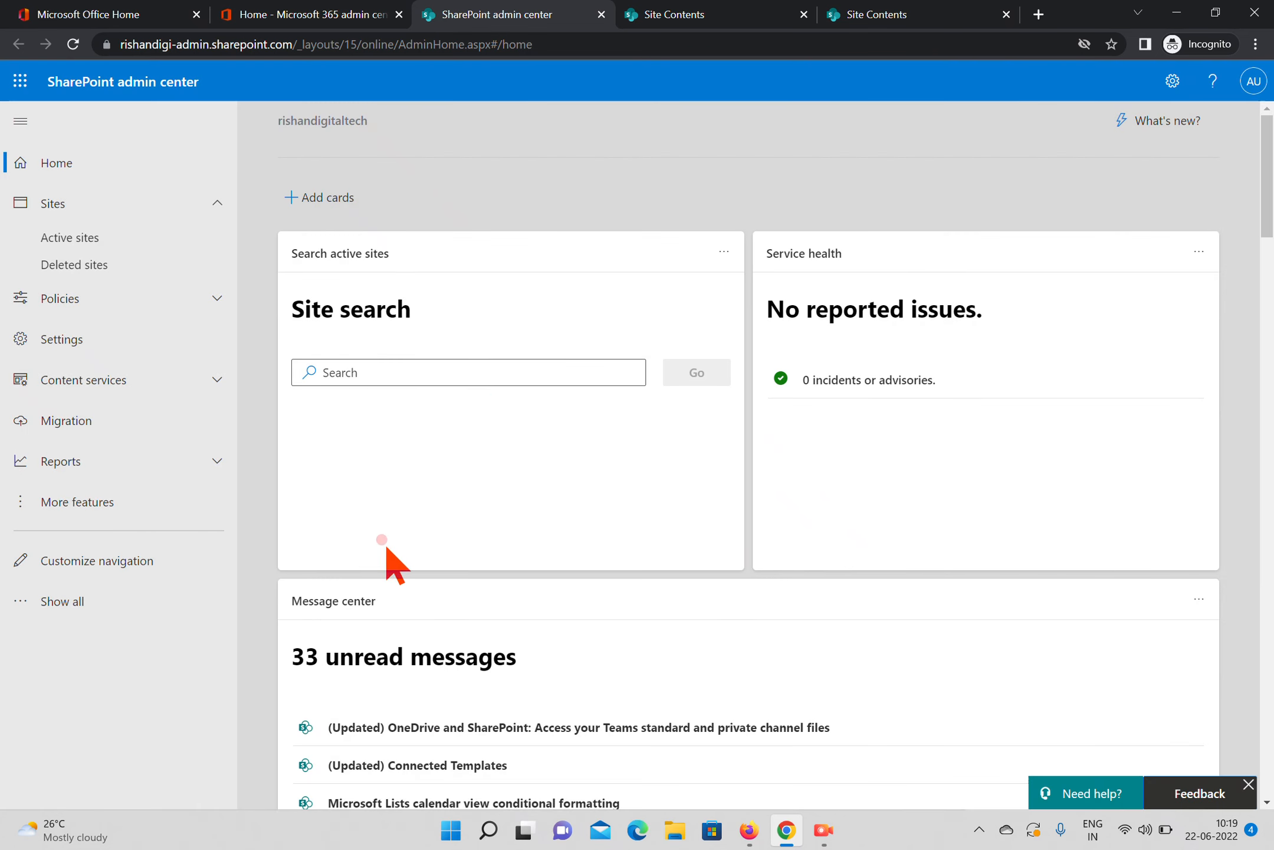
# Set the default admin center to Classic SharePoint admin center in the SharePoint settings and save the change
pyautogui.click(100, 342)
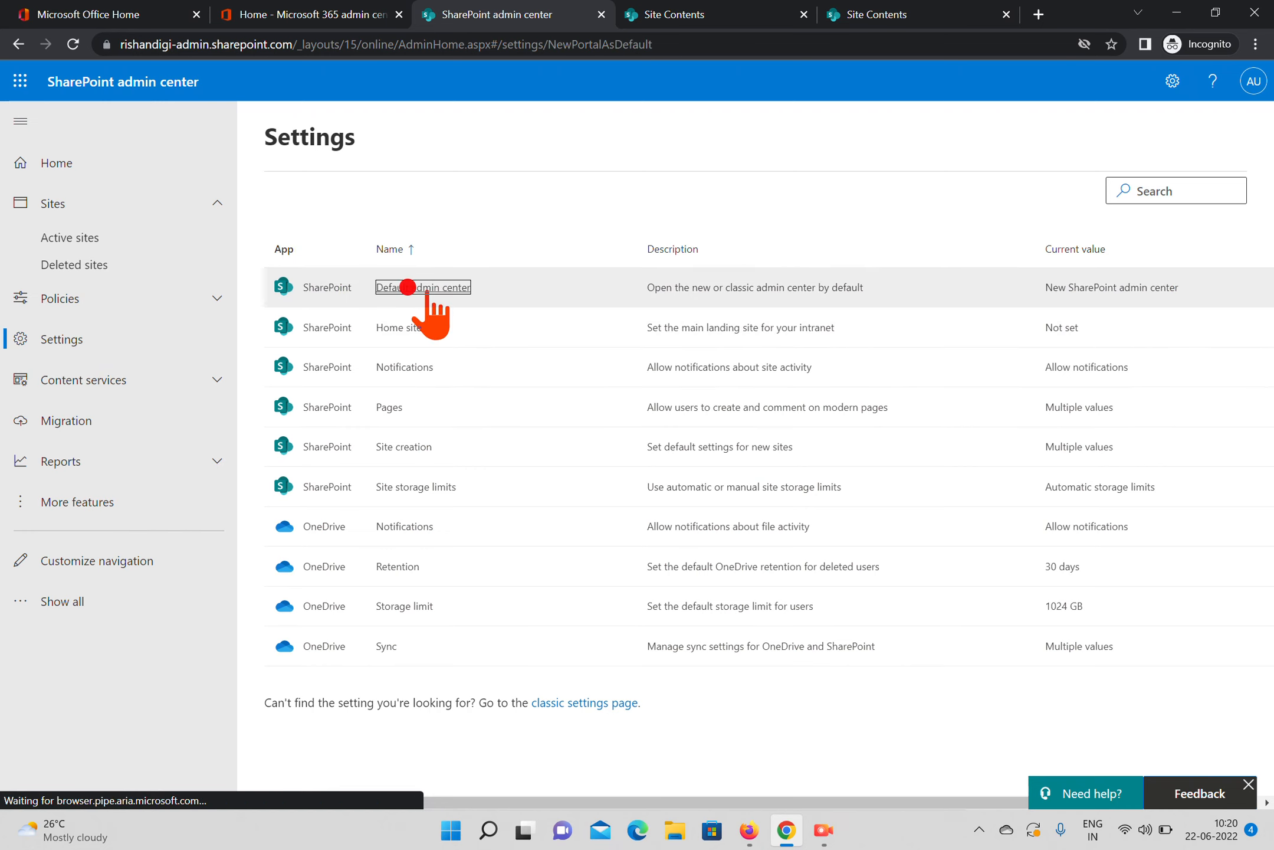
pyautogui.click(425, 287)
pyautogui.click(804, 334)
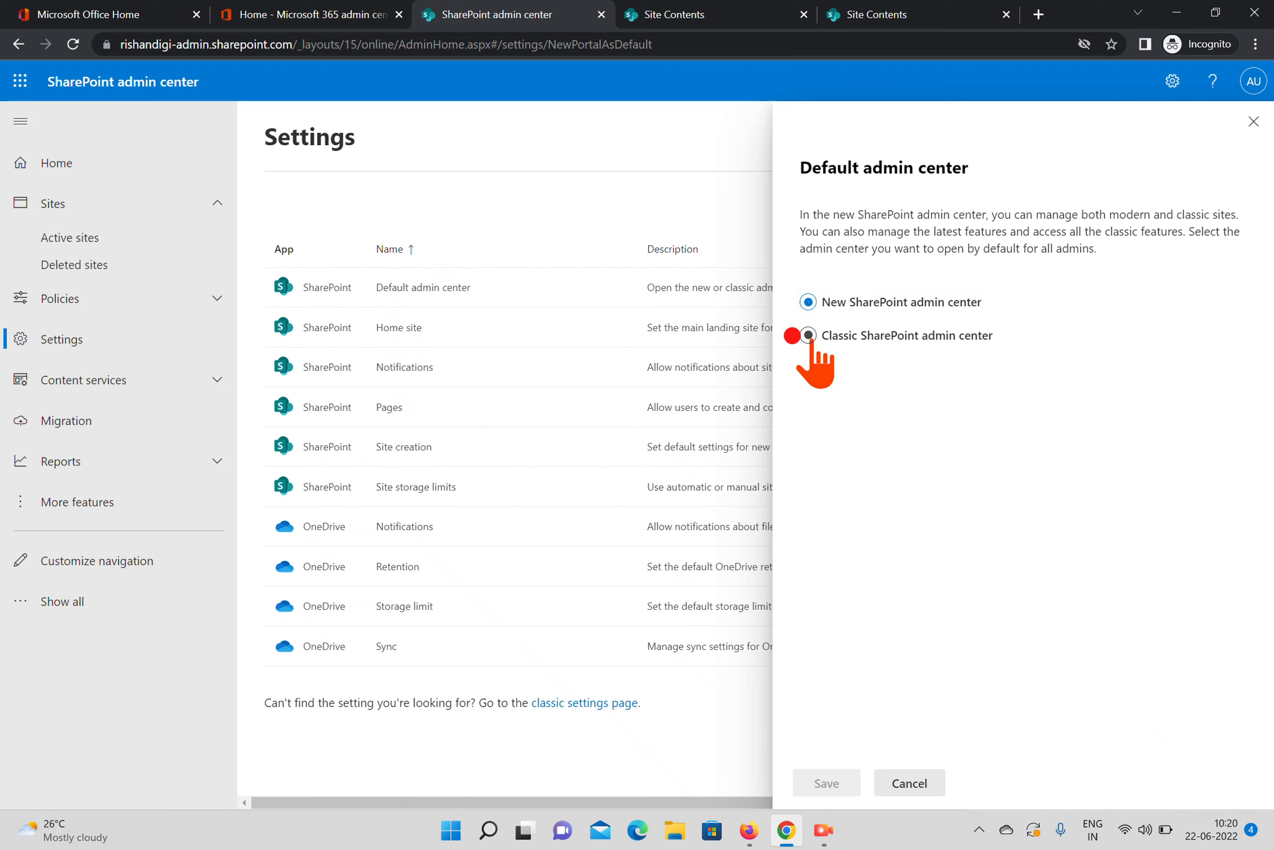
pyautogui.click(828, 785)
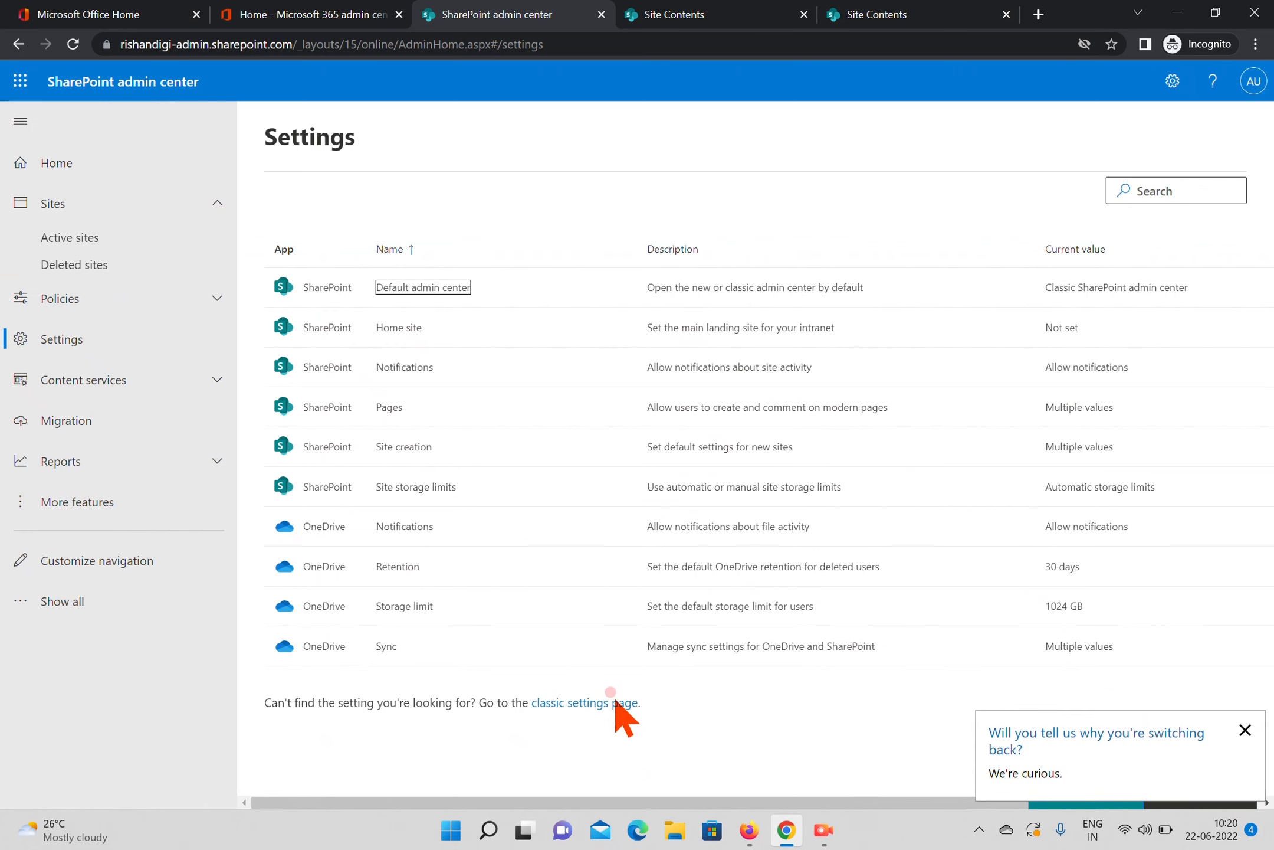
# Open the classic settings page of the SharePoint admin center and dismiss the Next steps pane on the Broadcasting site
pyautogui.click(614, 702)
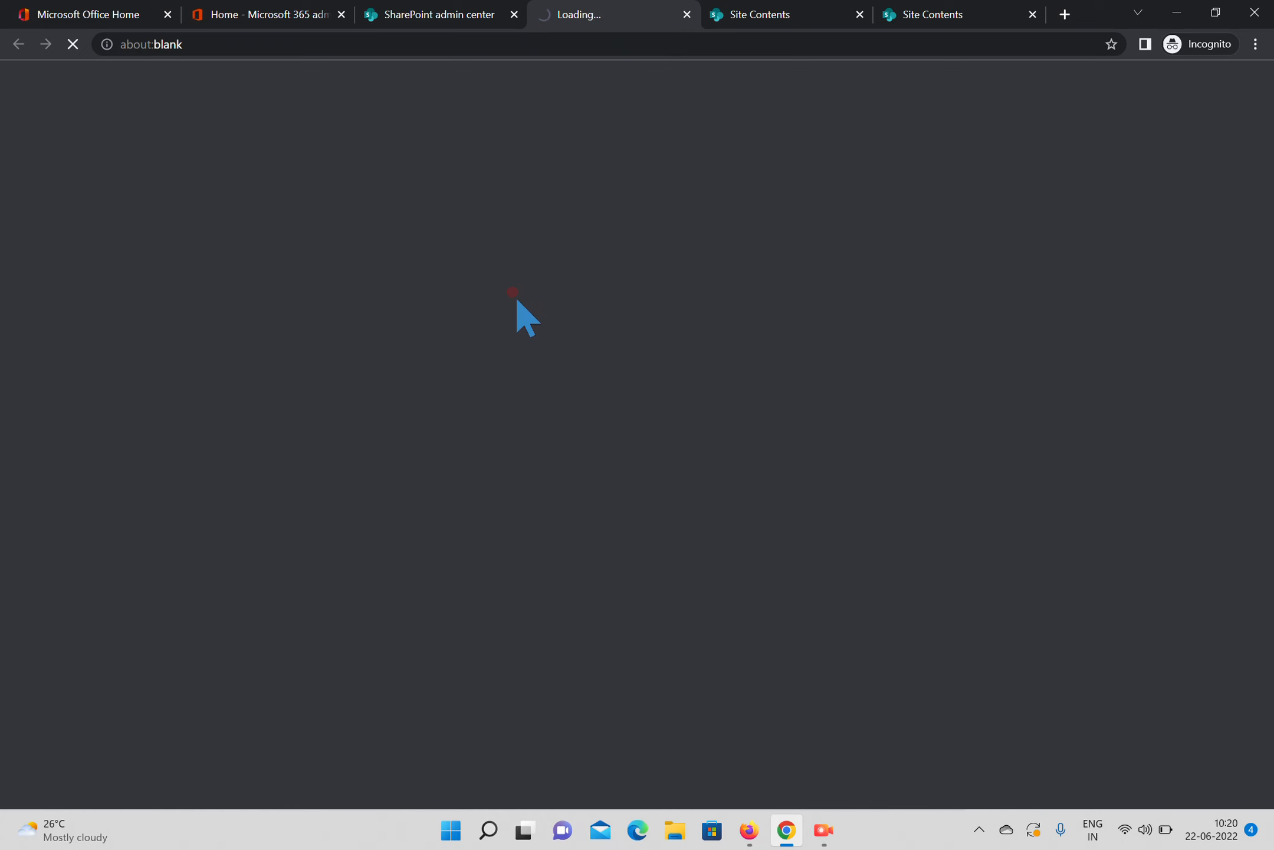
pyautogui.click(790, 18)
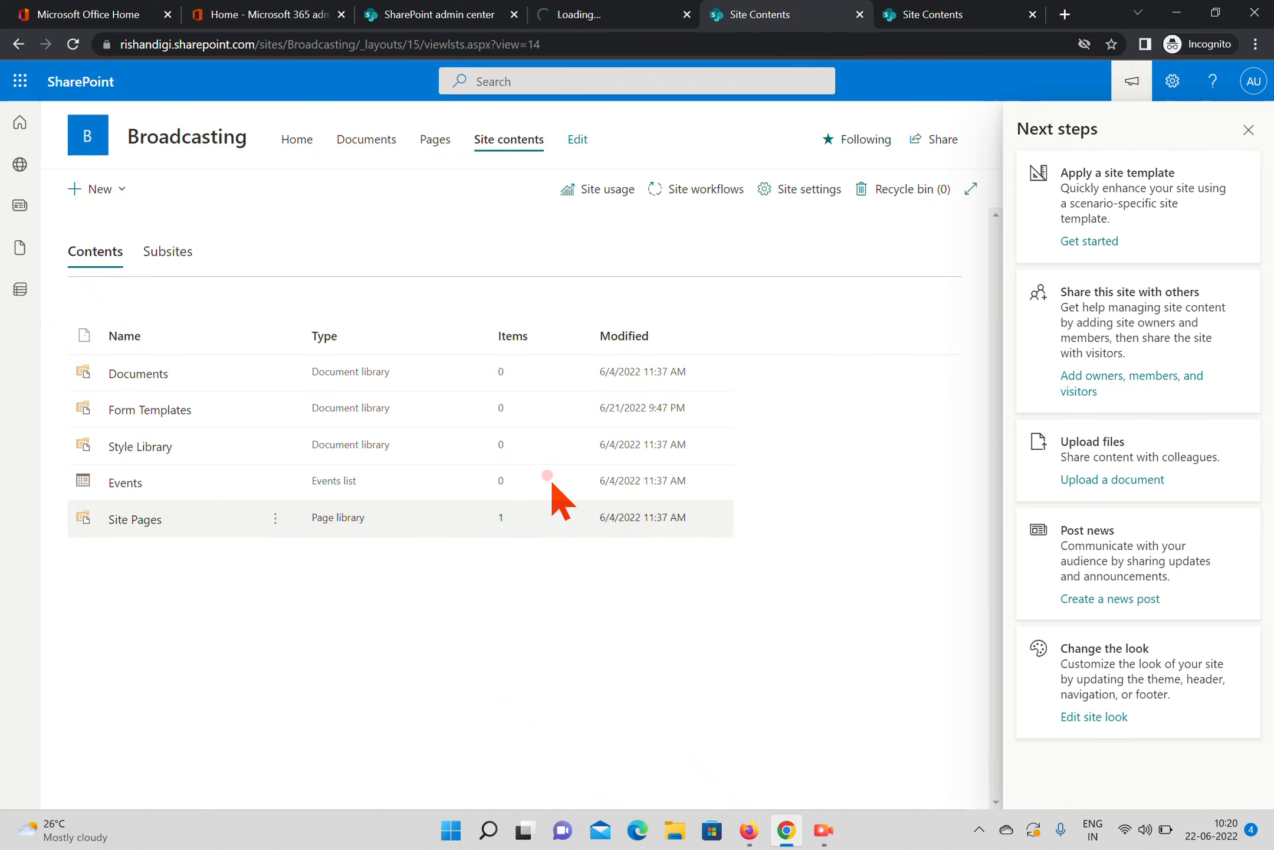
pyautogui.click(1249, 130)
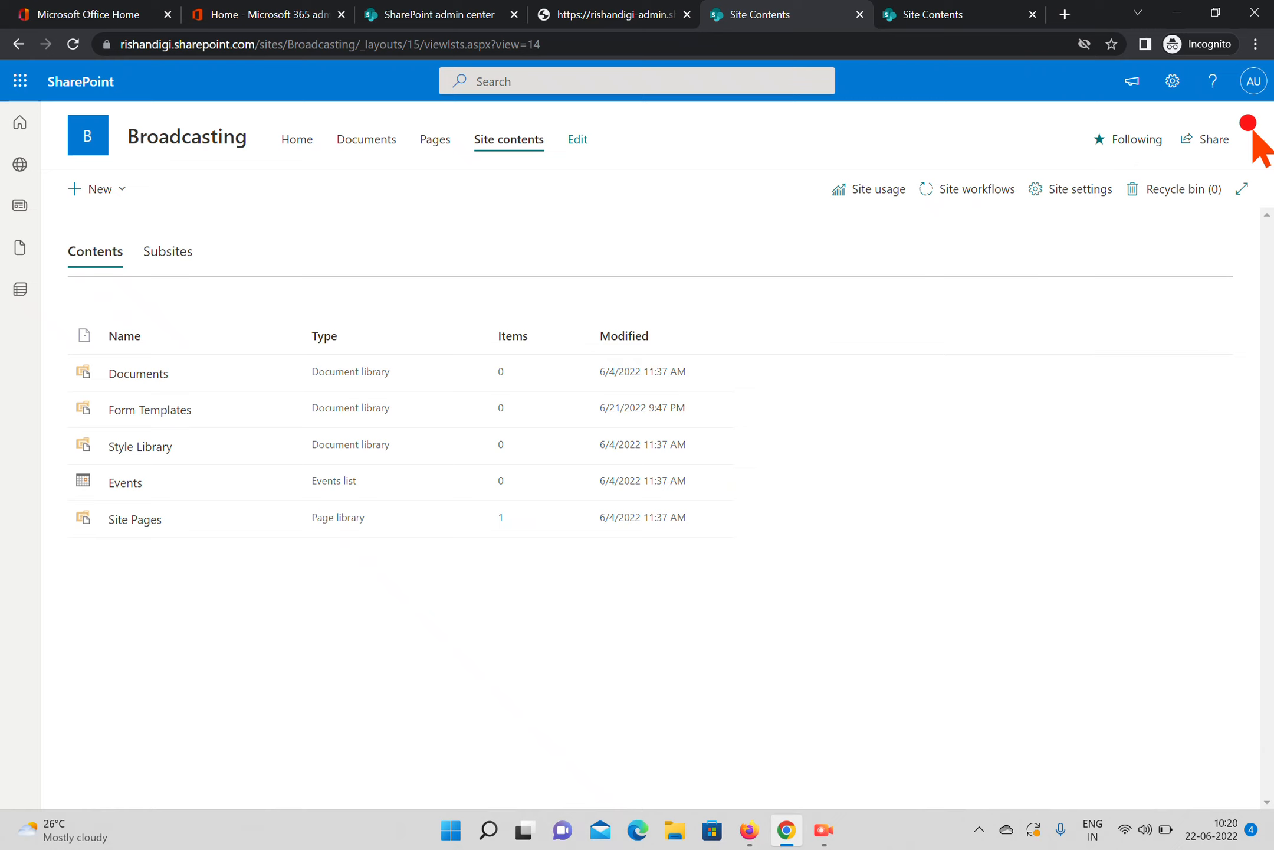
pyautogui.click(586, 17)
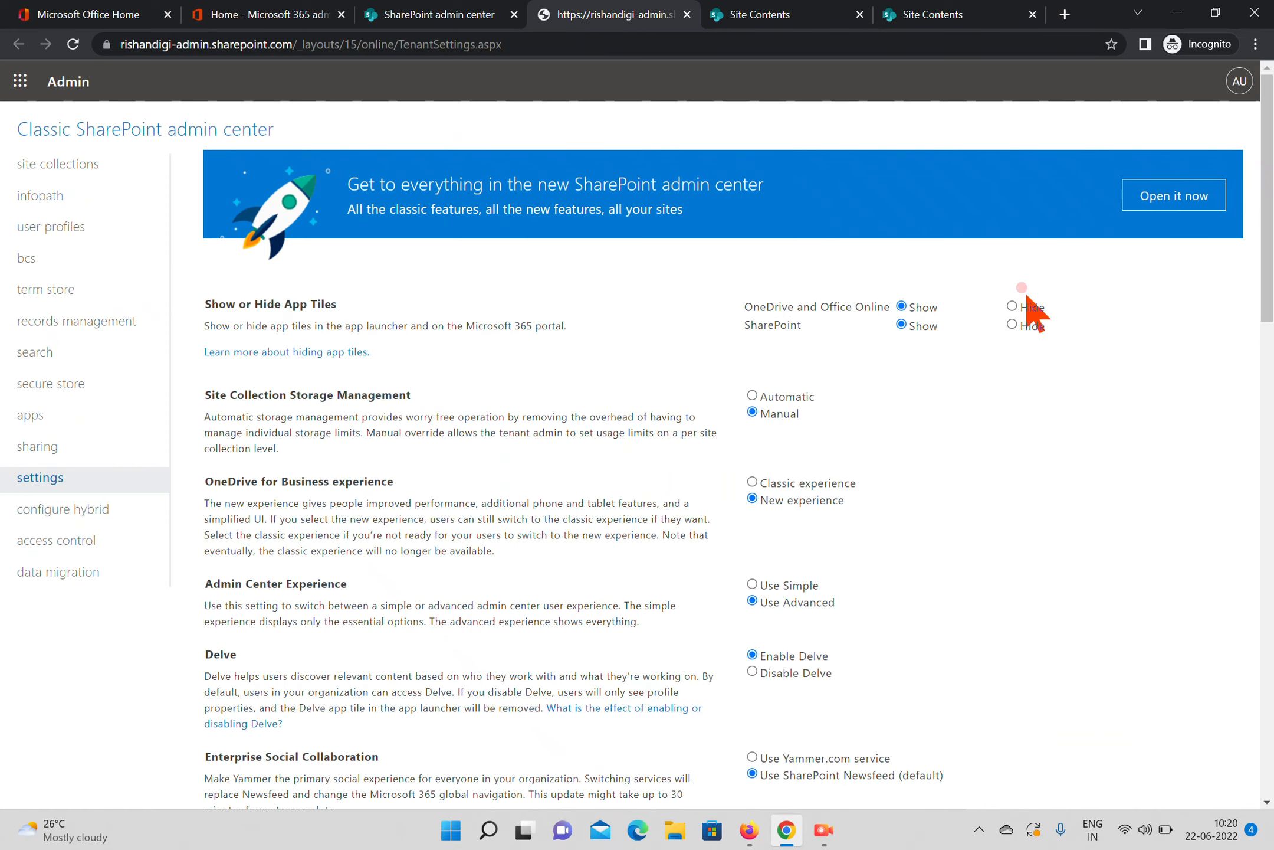
# Set Subsite Creation to "Enable subsite creation for all sites" in the classic settings and save the change
pyautogui.moveTo(1266, 209); pyautogui.dragTo(1269, 584)
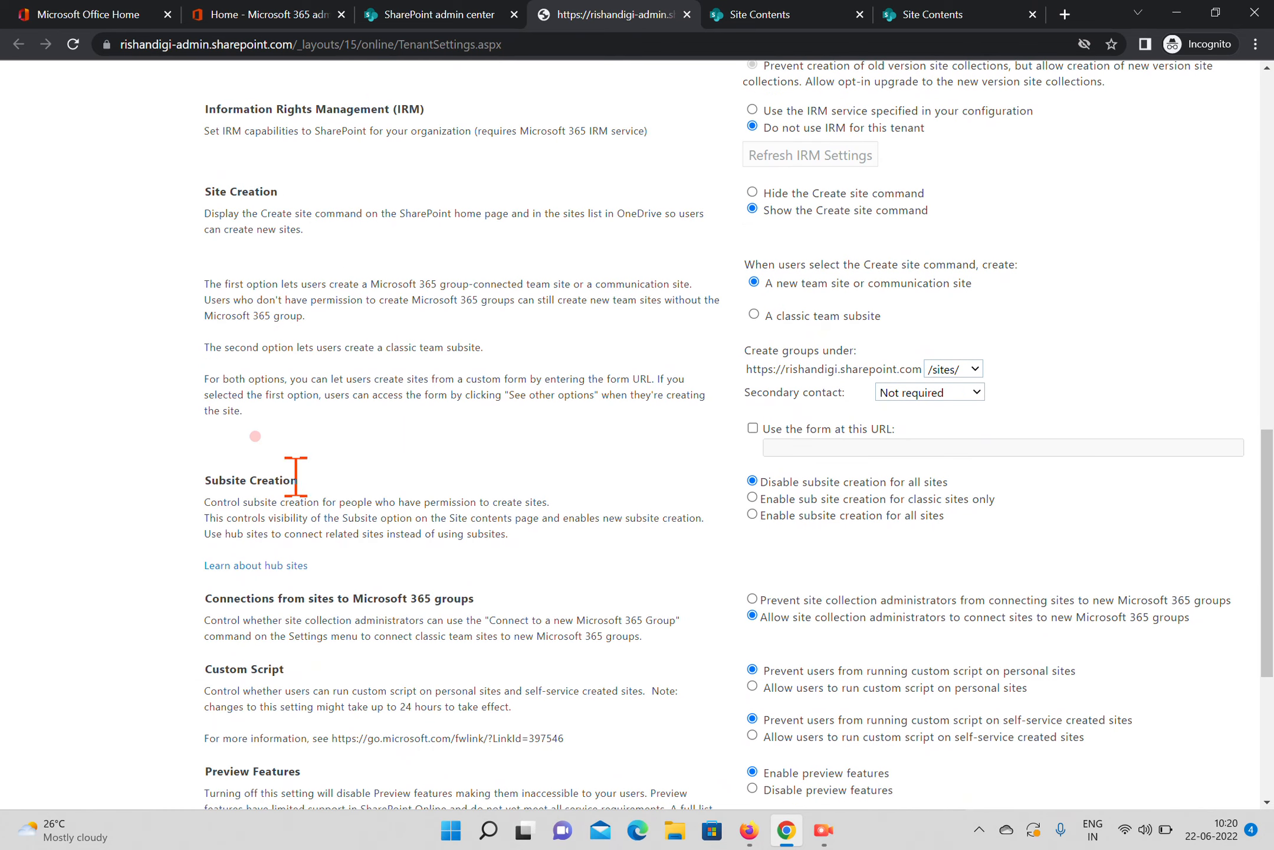
pyautogui.moveTo(306, 482); pyautogui.dragTo(209, 491)
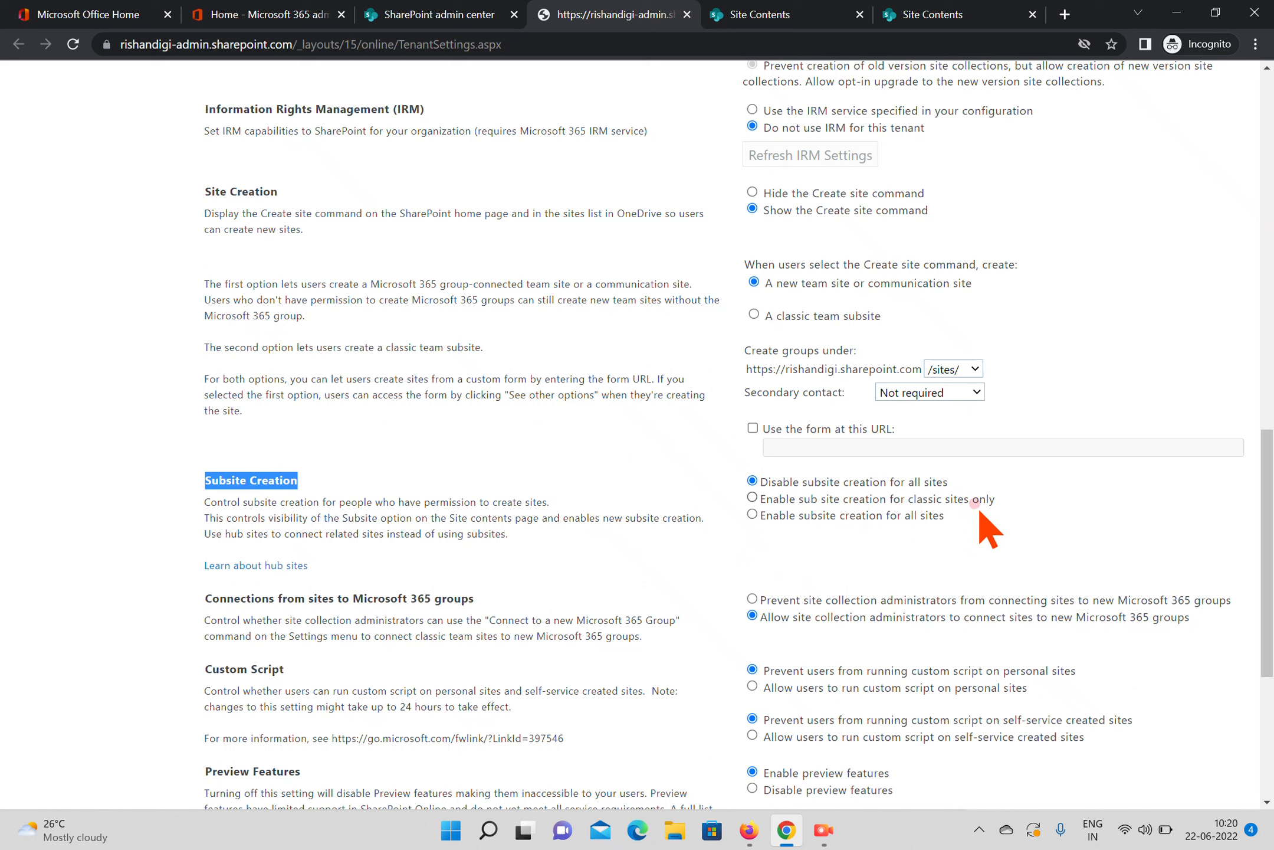
pyautogui.click(753, 514)
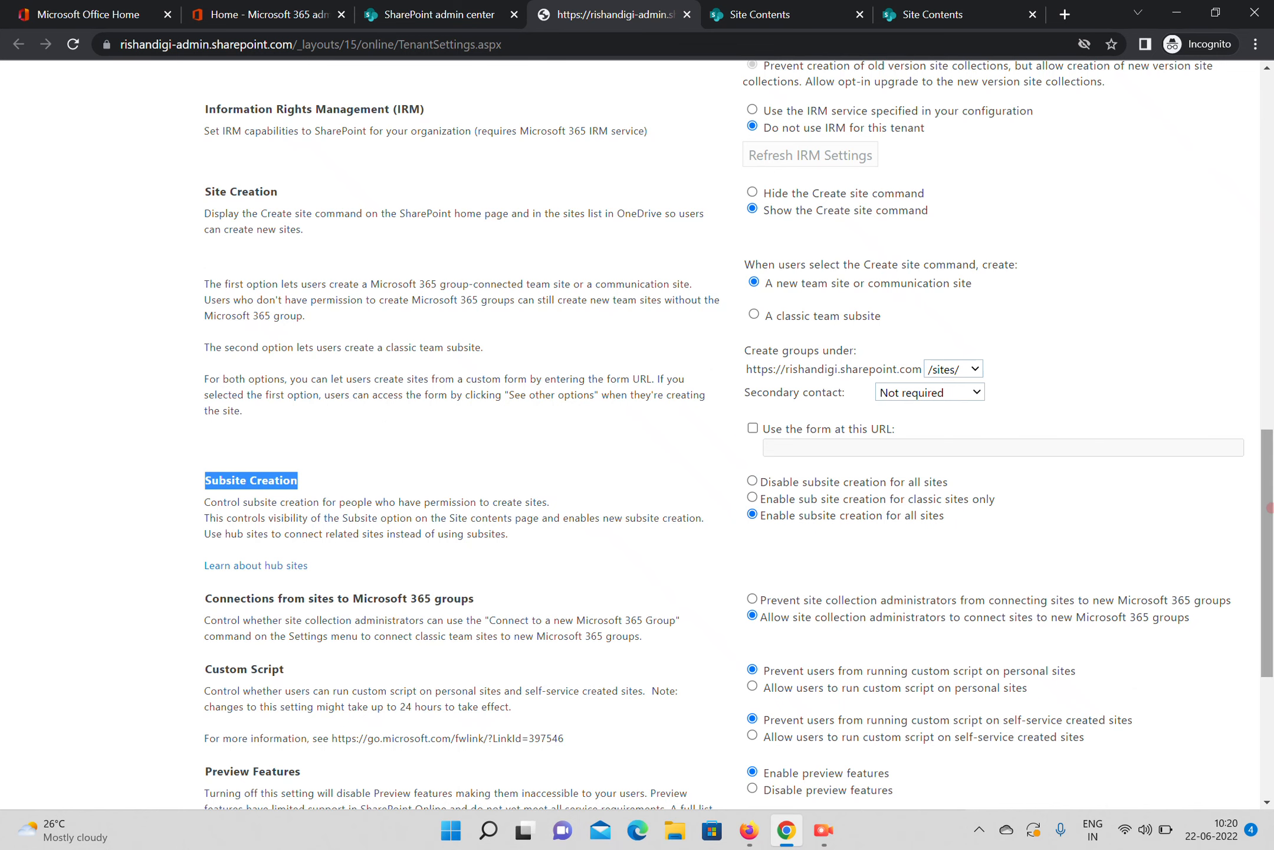
pyautogui.scroll(-5, 1003, 531)
pyautogui.click(1052, 755)
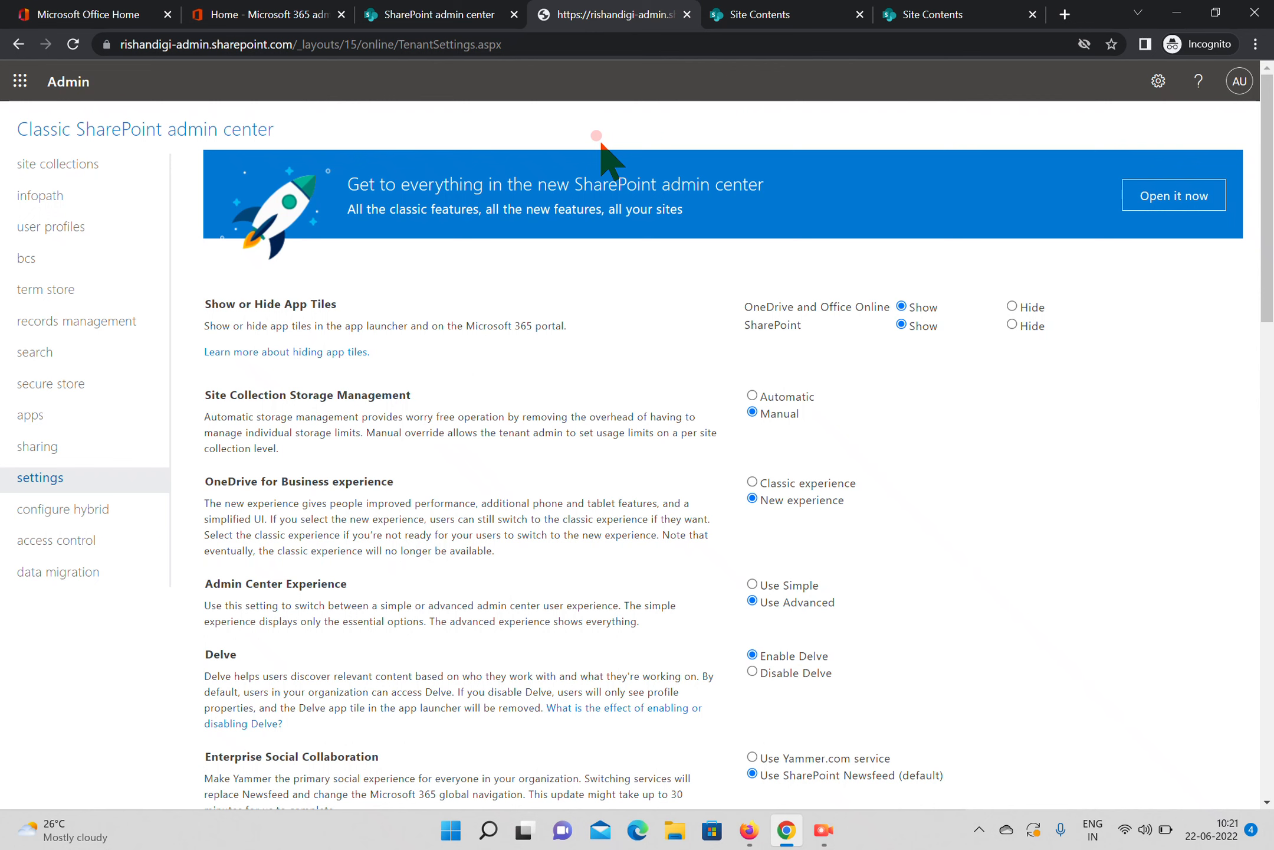
# Reload the Broadcasting site contents until the new setting applies, checking whether Subsite is offered as a new item
pyautogui.click(751, 13)
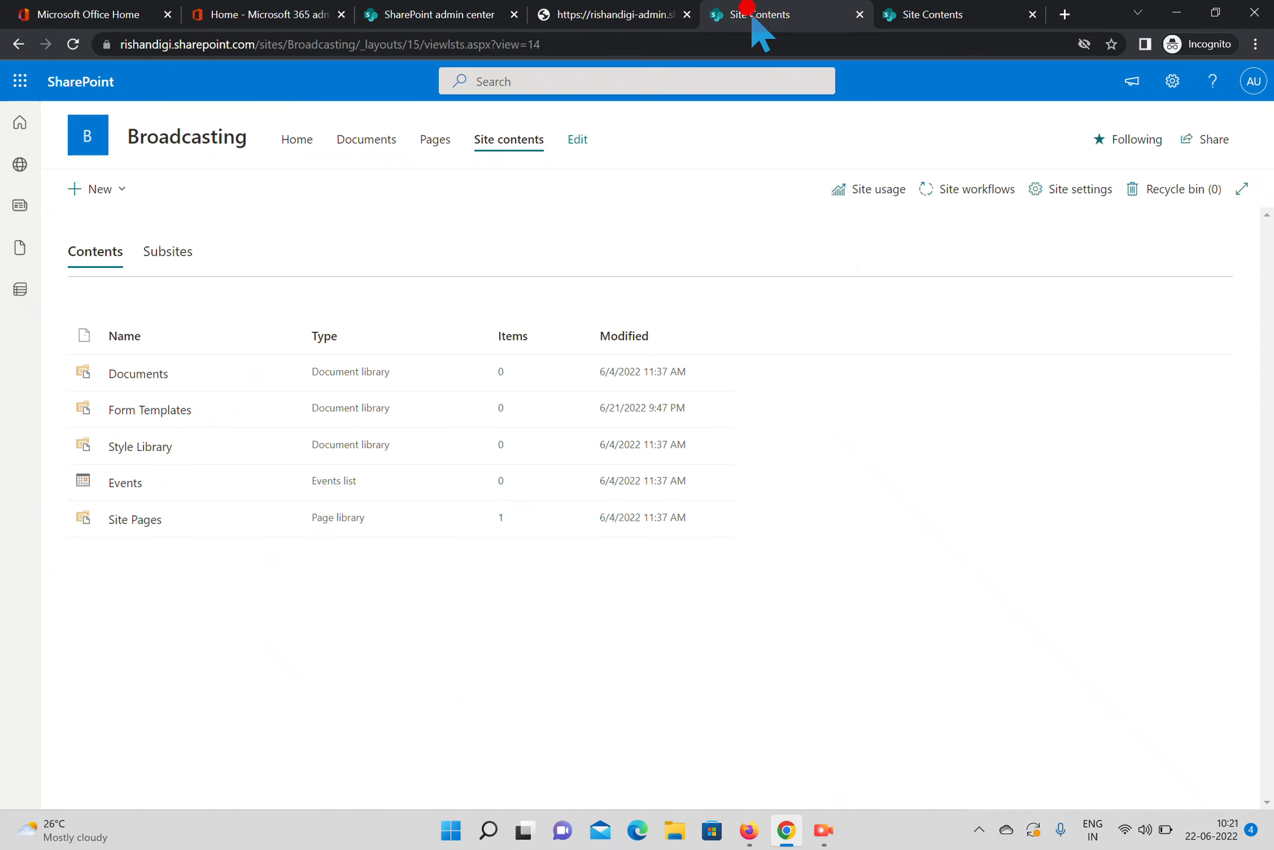
pyautogui.click(66, 44)
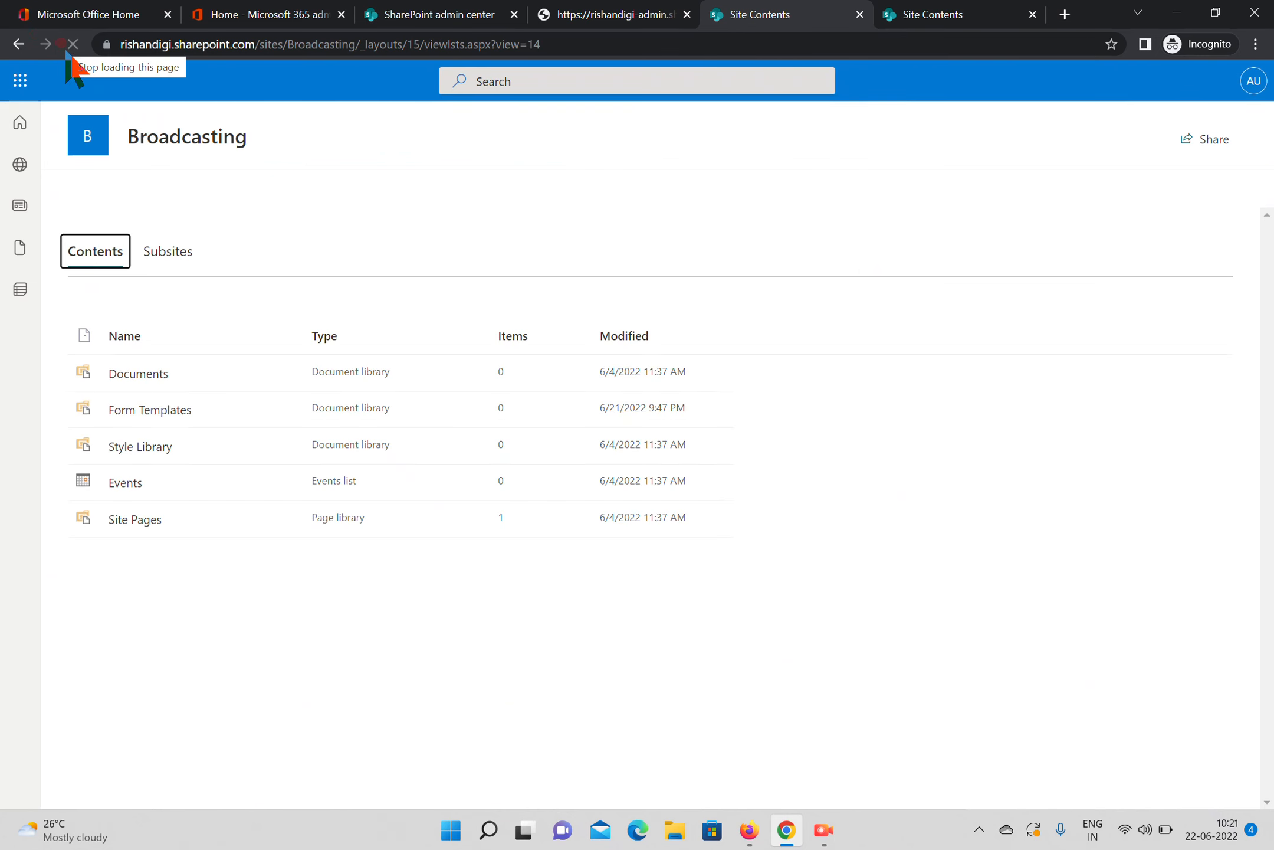
pyautogui.click(129, 190)
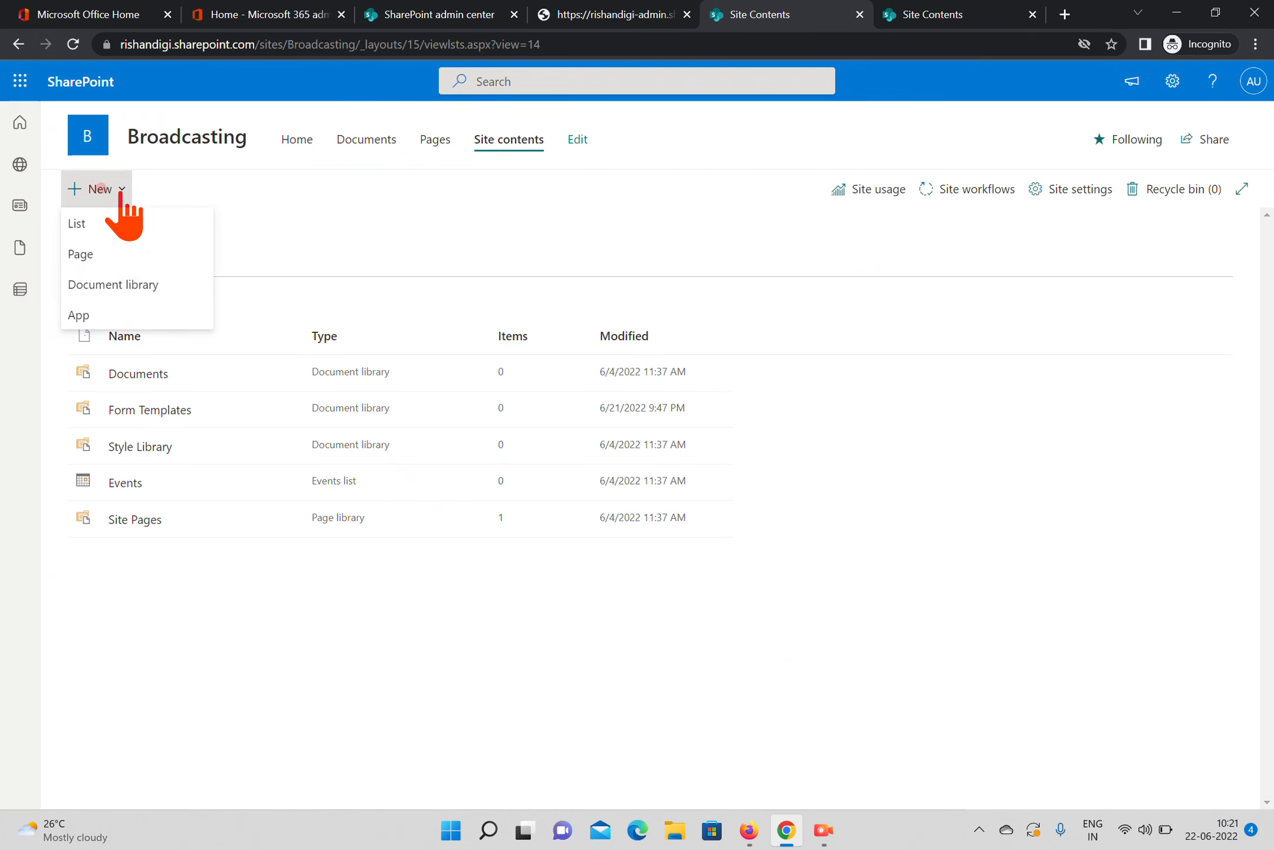
pyautogui.click(72, 44)
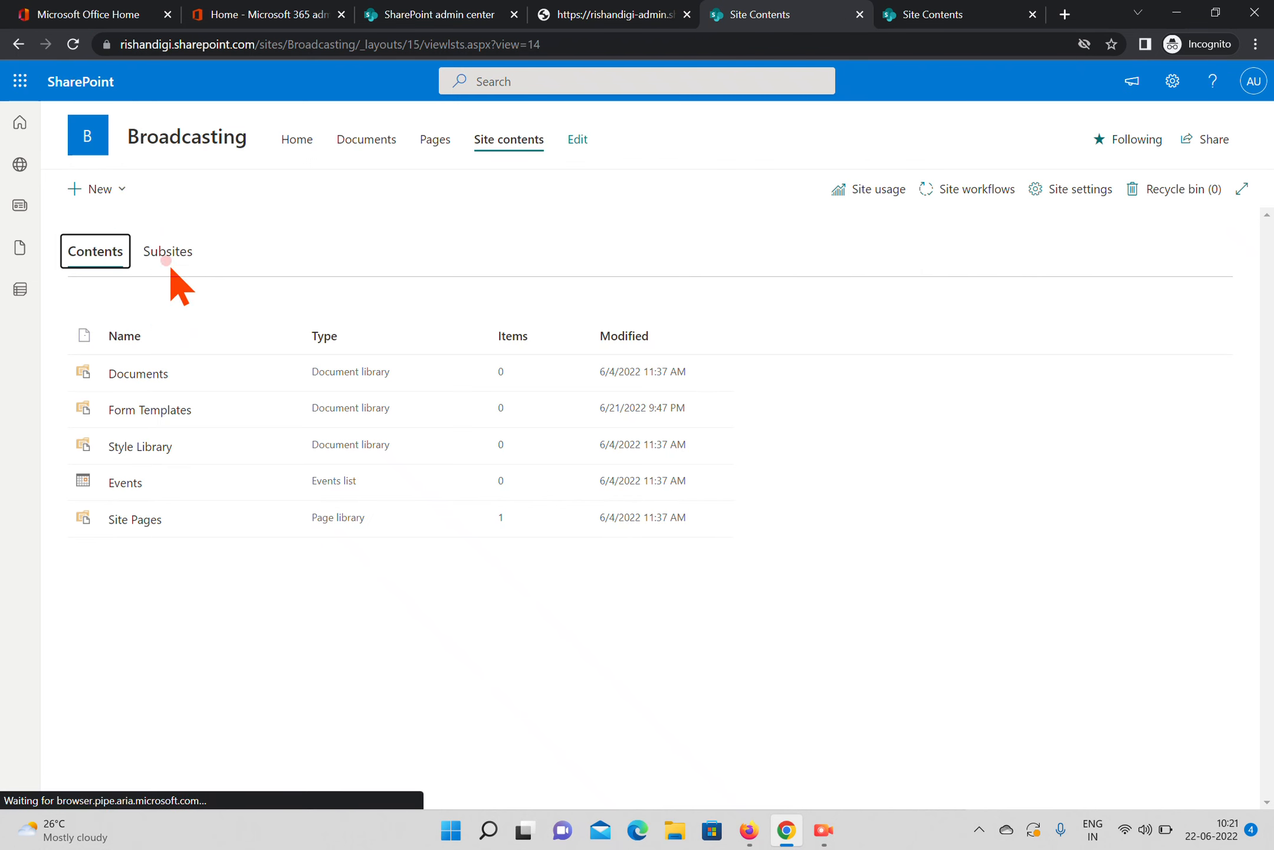
pyautogui.click(117, 195)
pyautogui.click(422, 219)
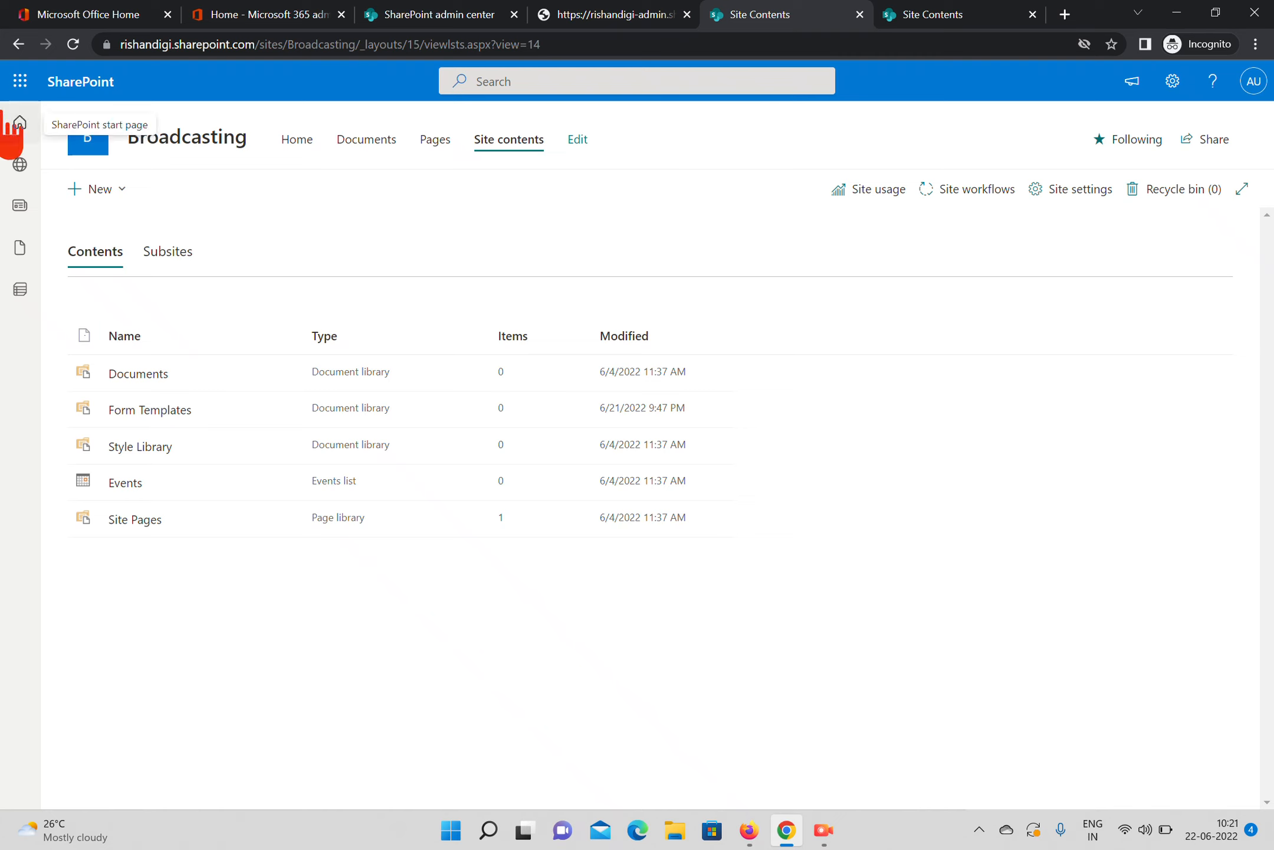
pyautogui.click(73, 44)
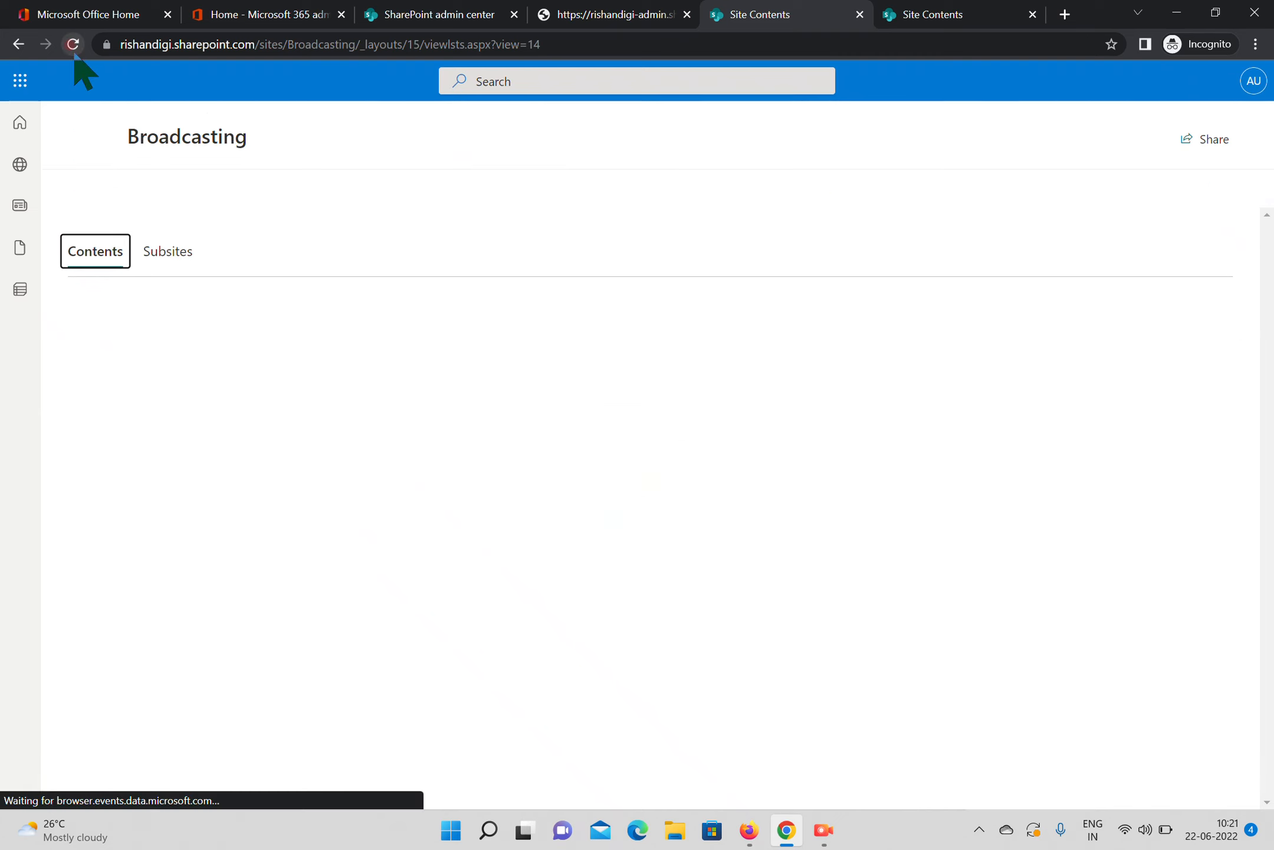
pyautogui.click(108, 190)
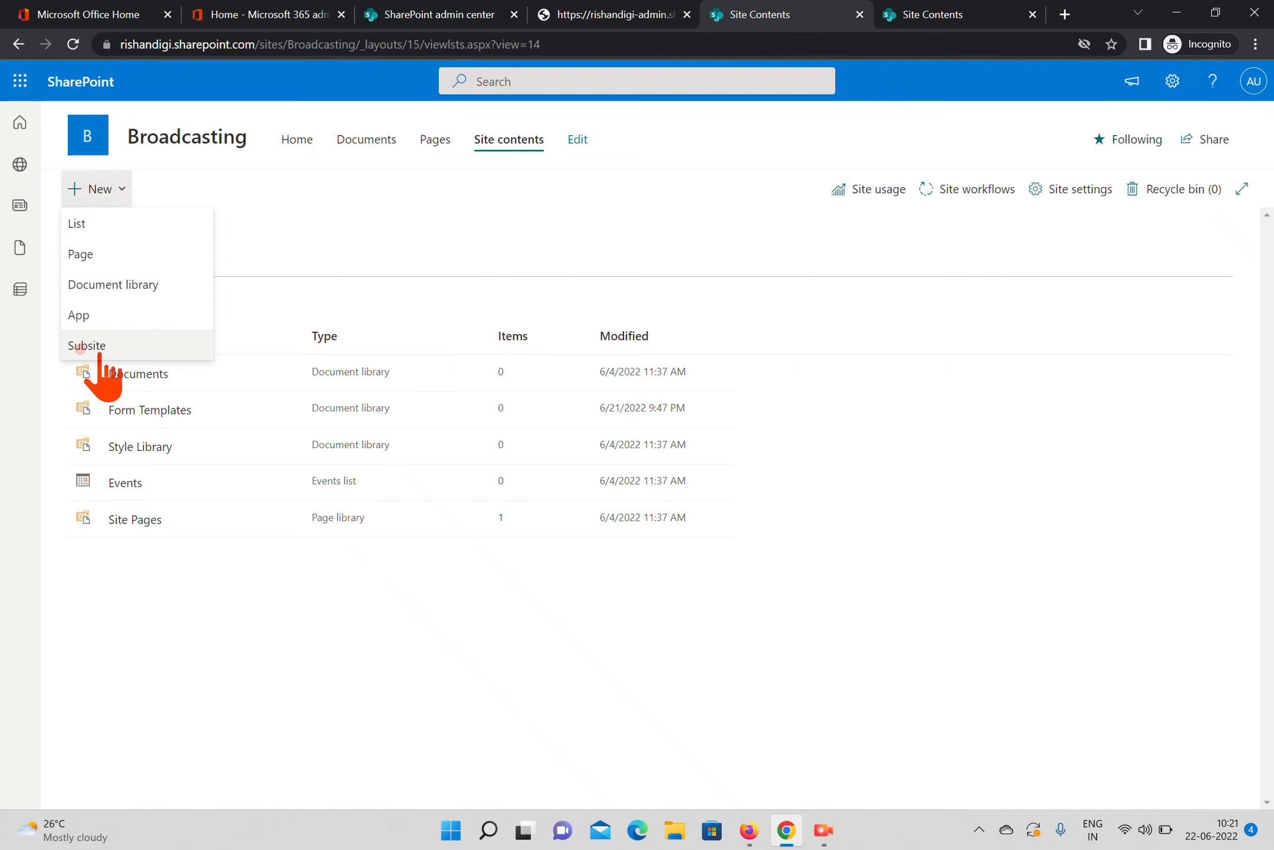
# Reload the Office team site contents and check whether Subsite is offered among the new items
pyautogui.click(965, 8)
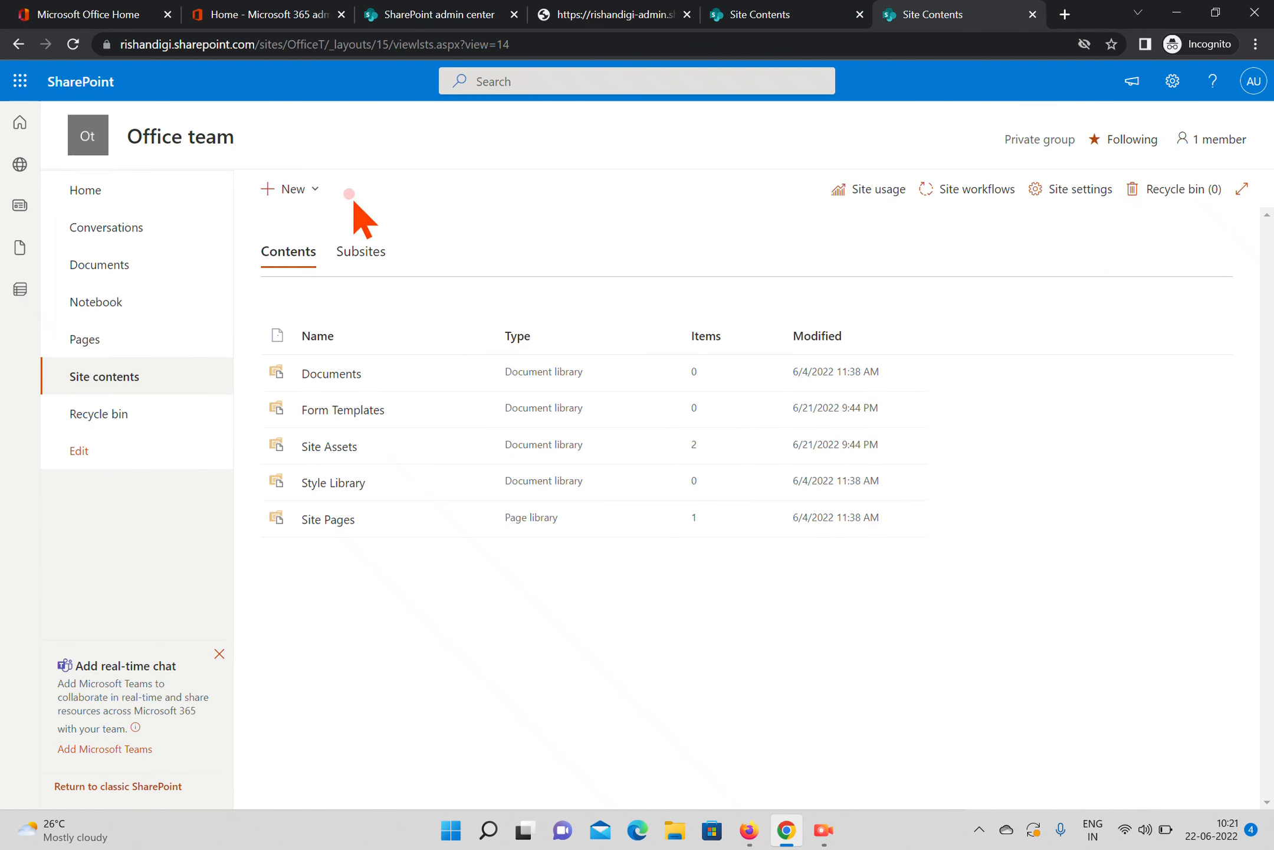
pyautogui.click(73, 44)
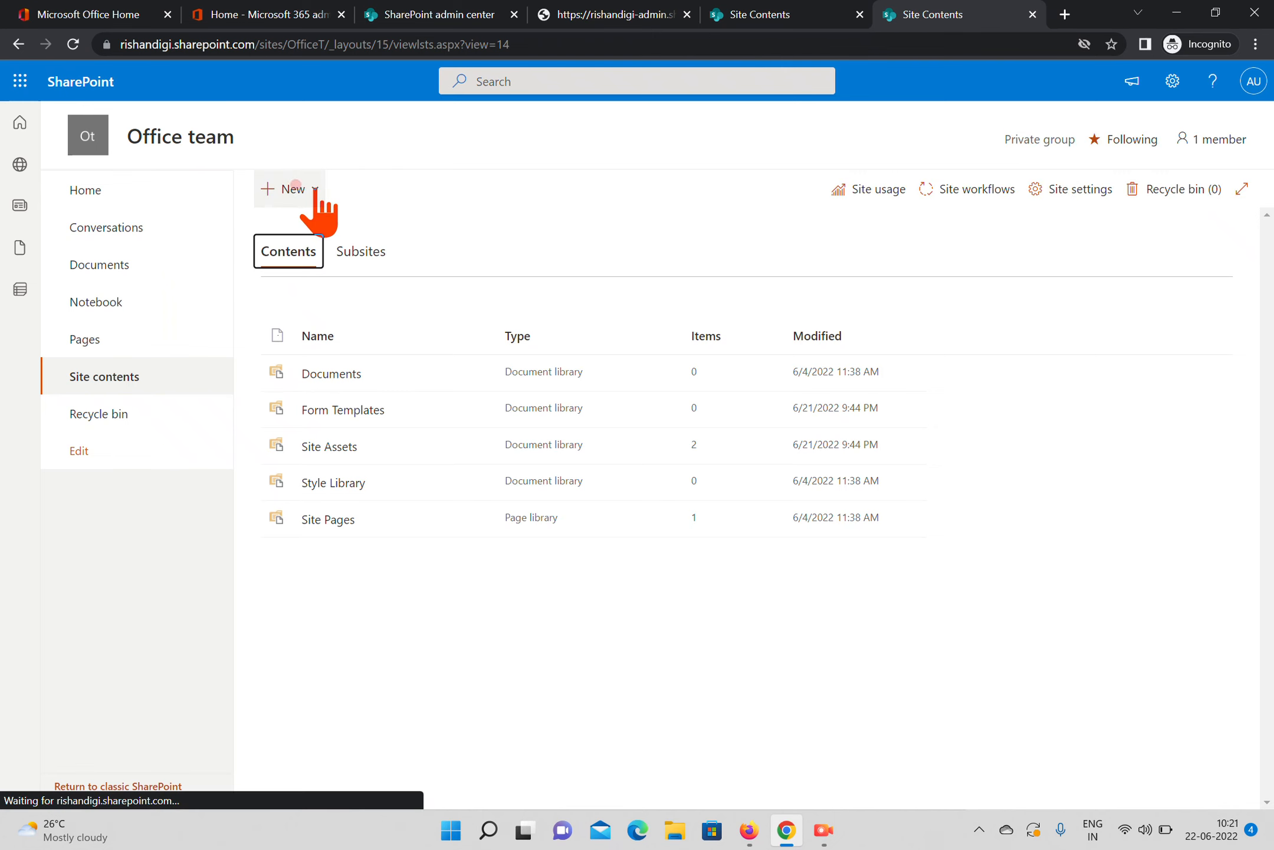
pyautogui.click(295, 187)
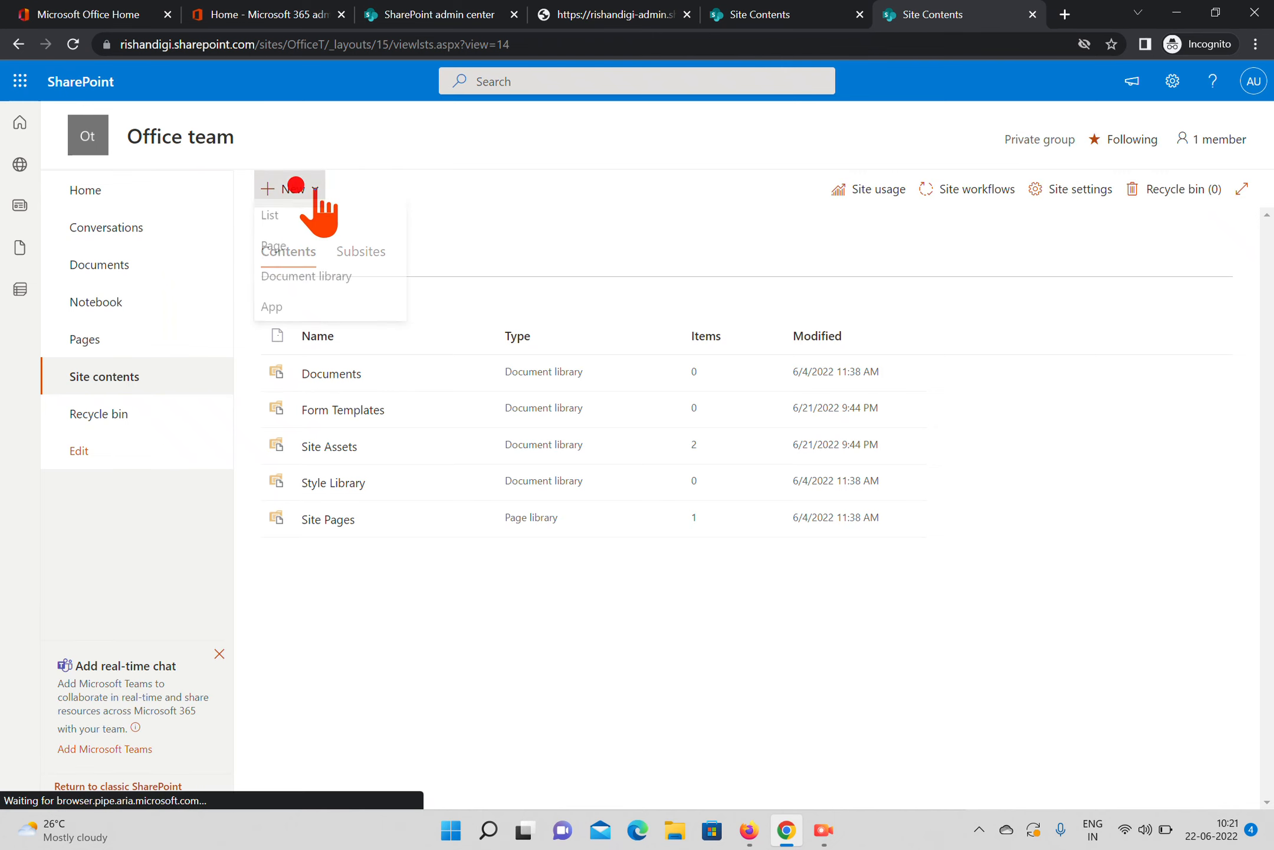
pyautogui.click(73, 44)
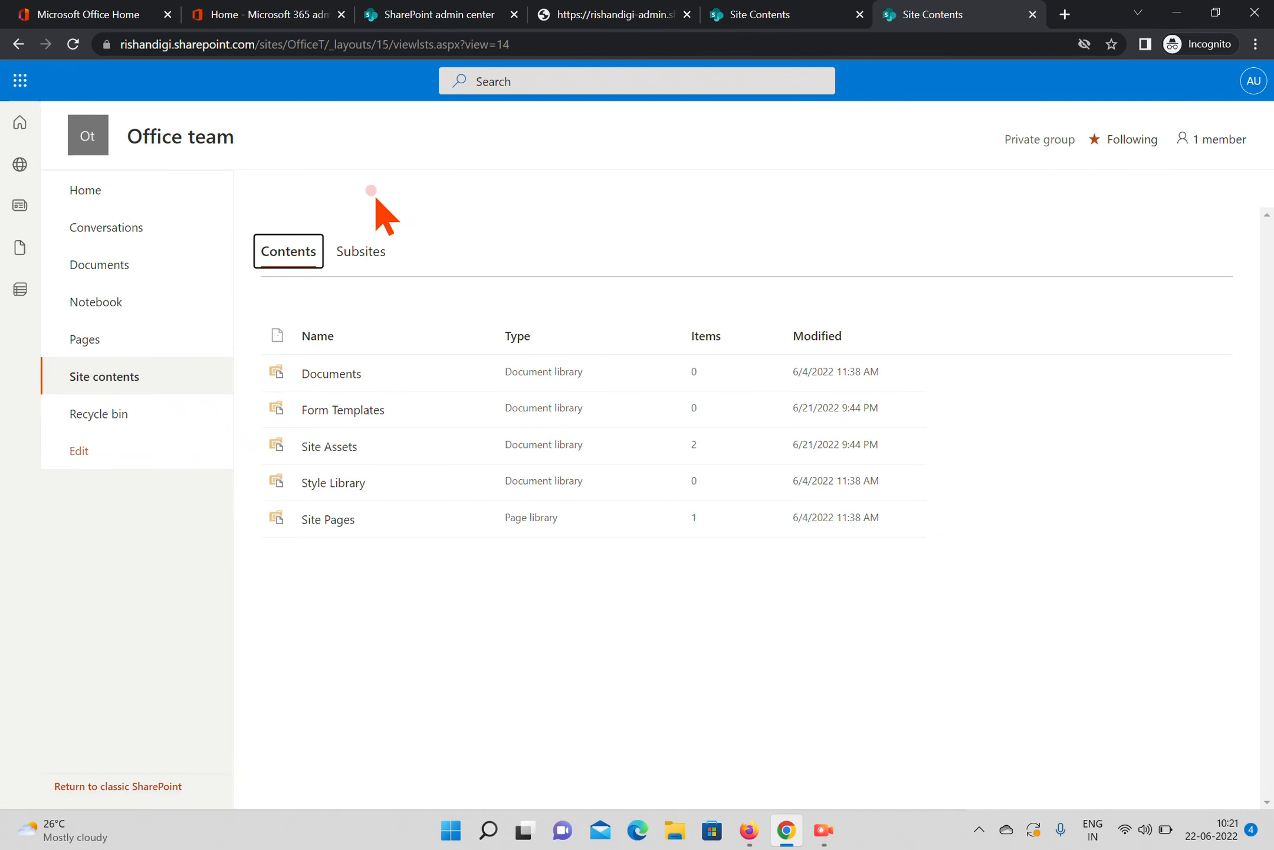
pyautogui.click(292, 187)
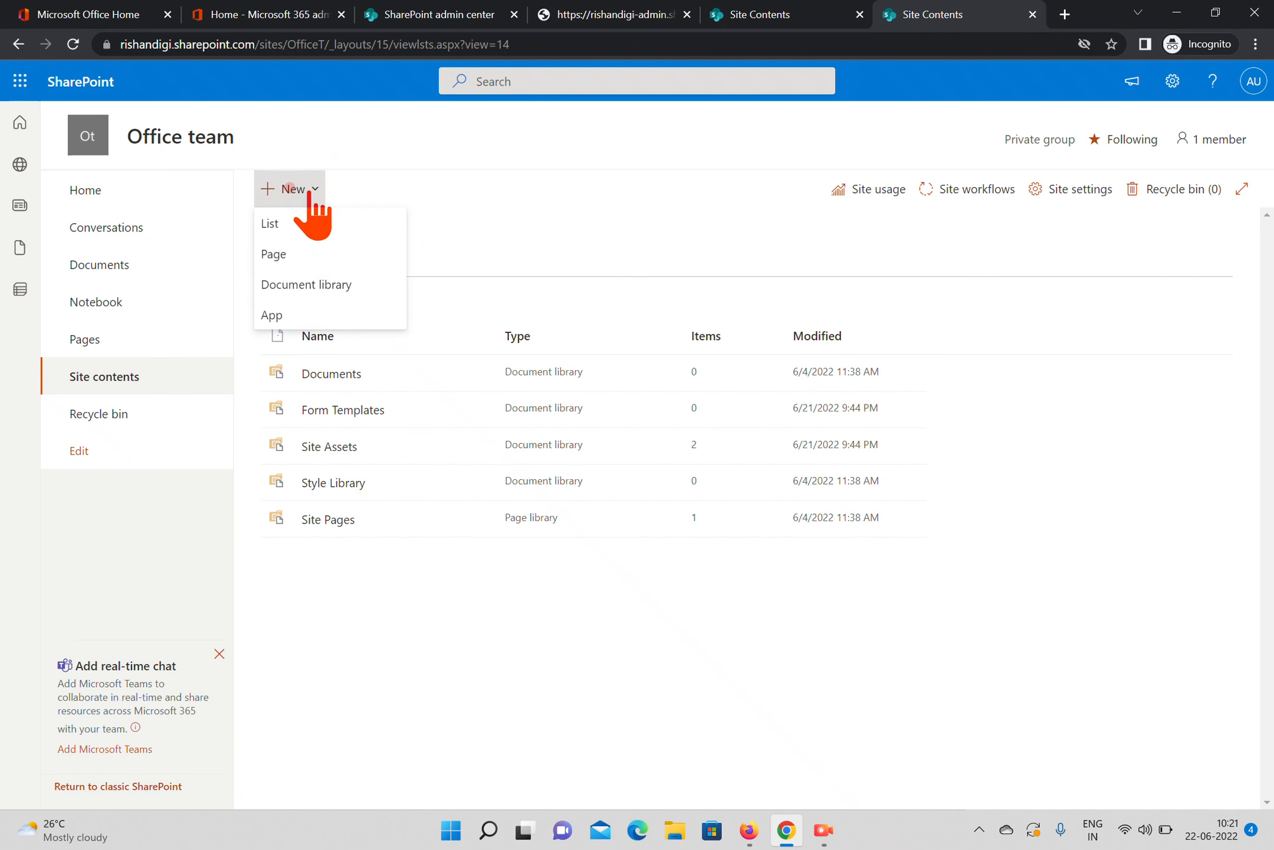
# Try to create a subsite under the Broadcasting site, retry once, and return to its site contents
pyautogui.click(803, 15)
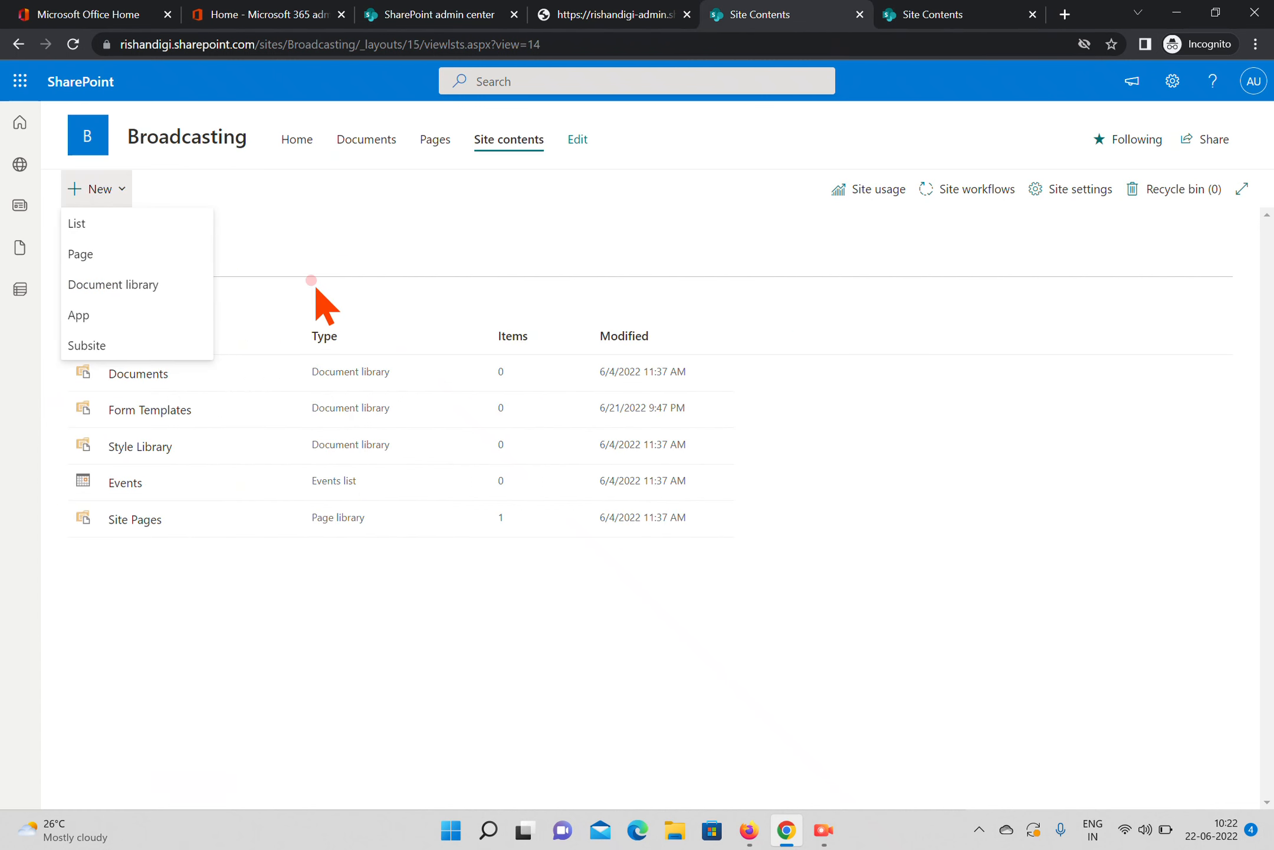
pyautogui.click(89, 341)
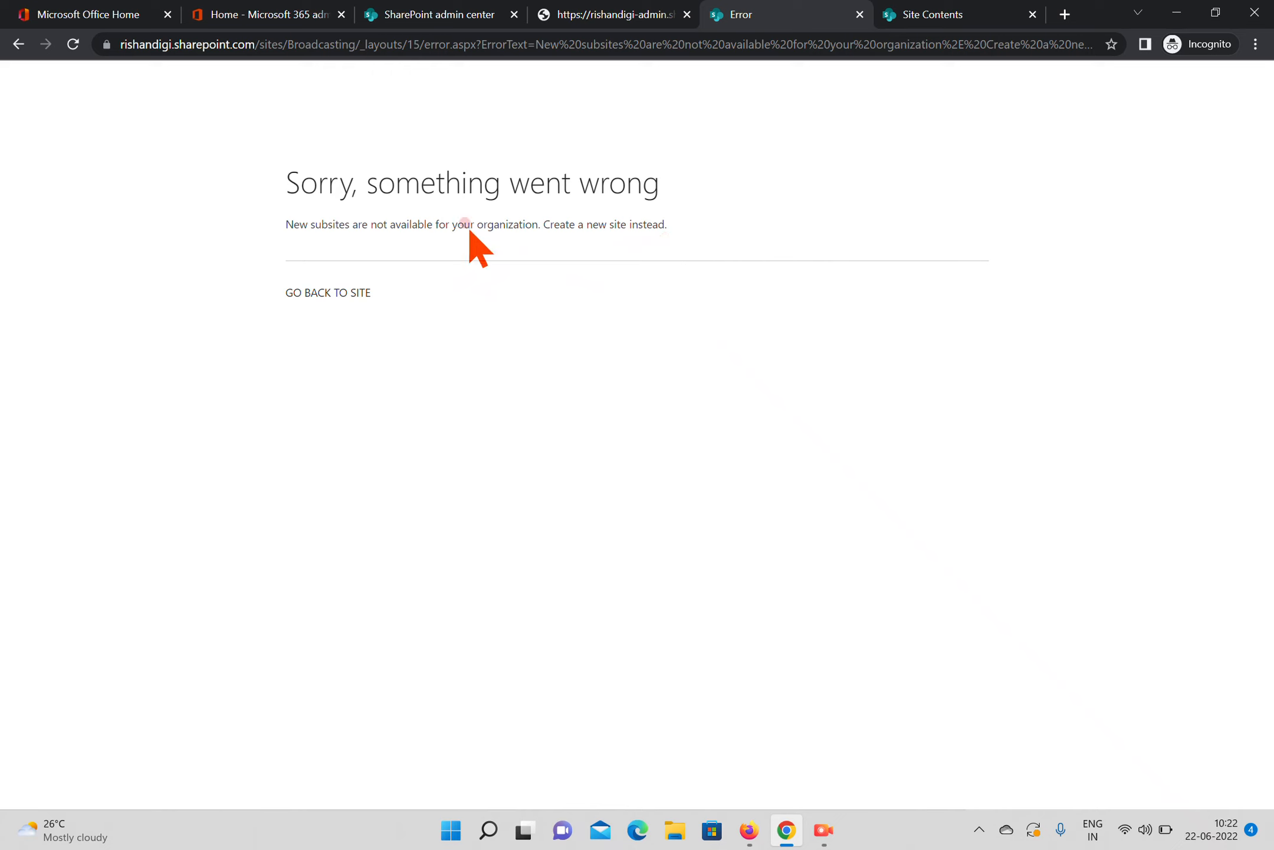
pyautogui.click(73, 44)
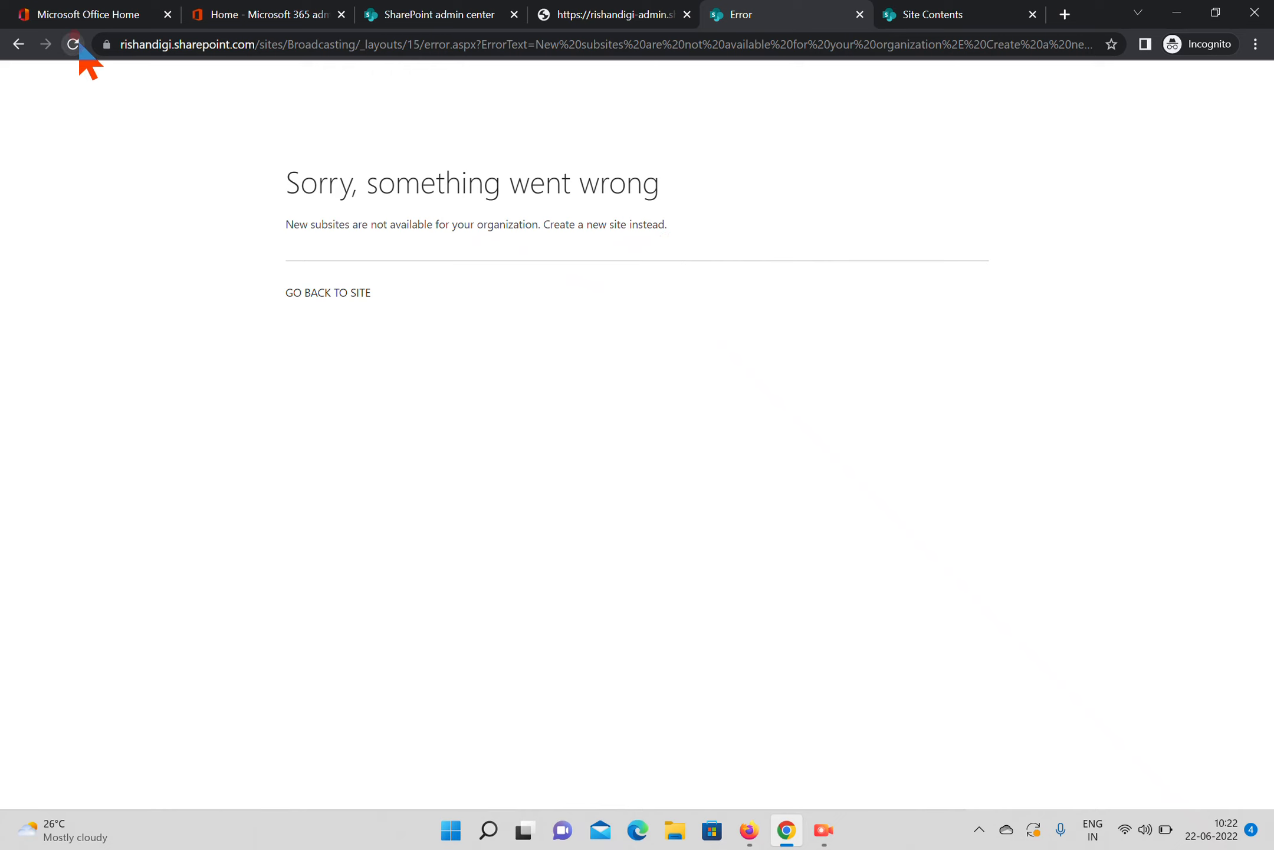
pyautogui.click(18, 44)
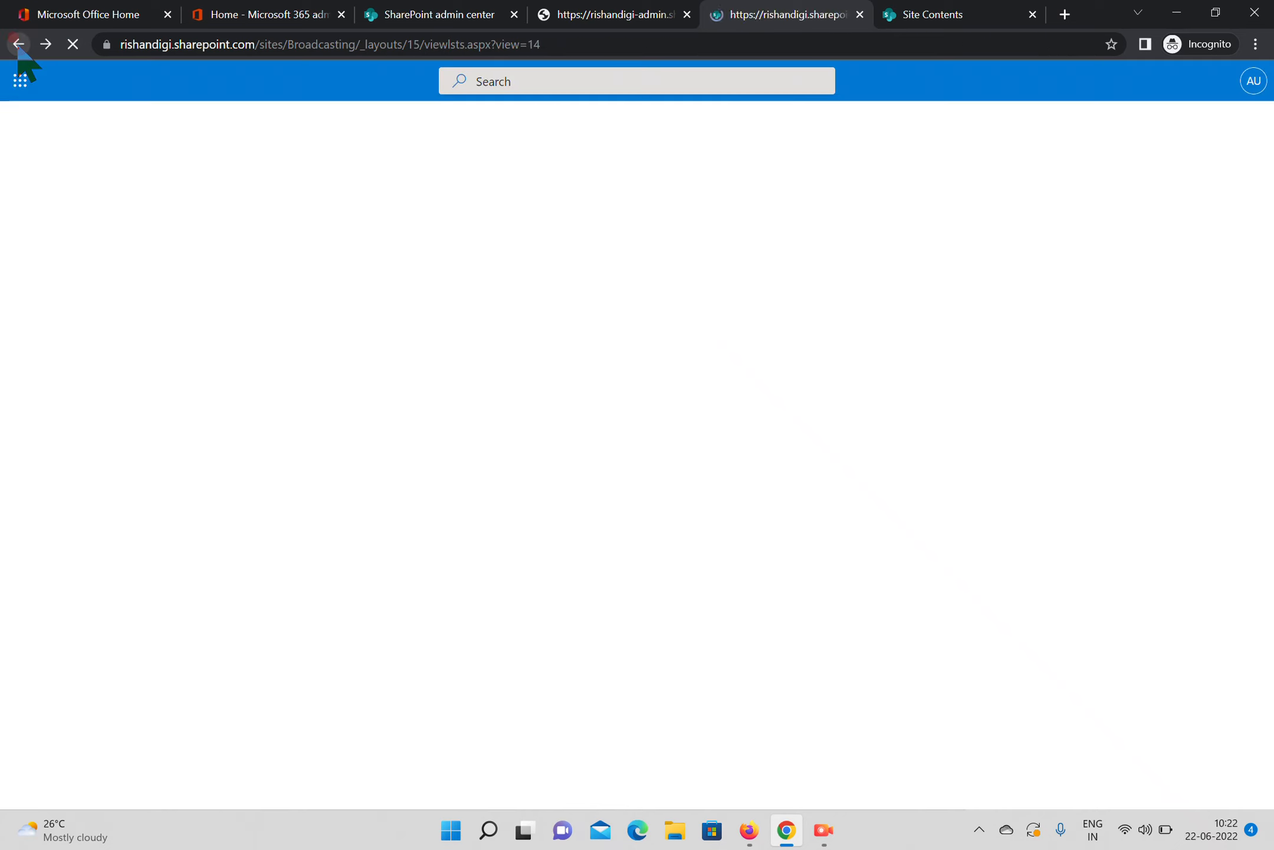
pyautogui.click(109, 187)
pyautogui.click(107, 347)
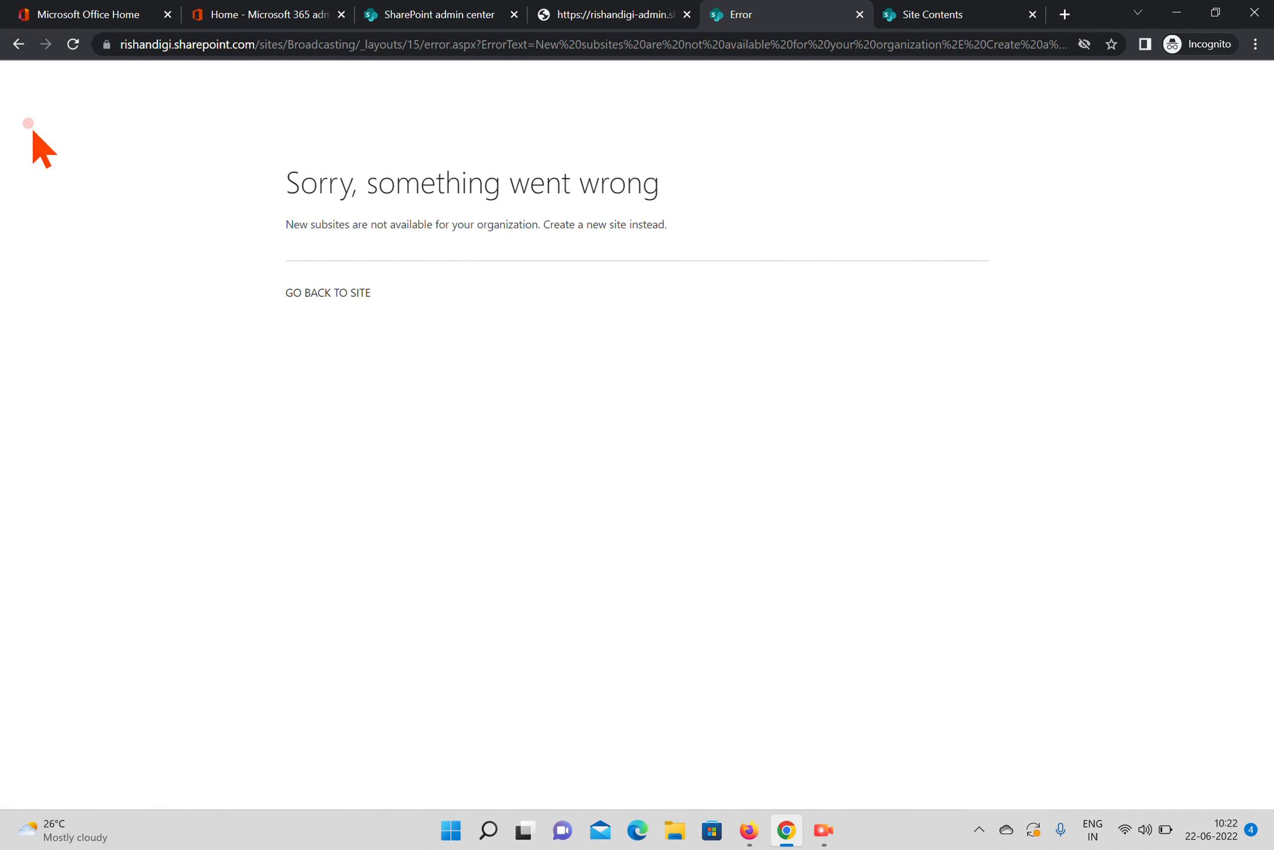
pyautogui.click(20, 46)
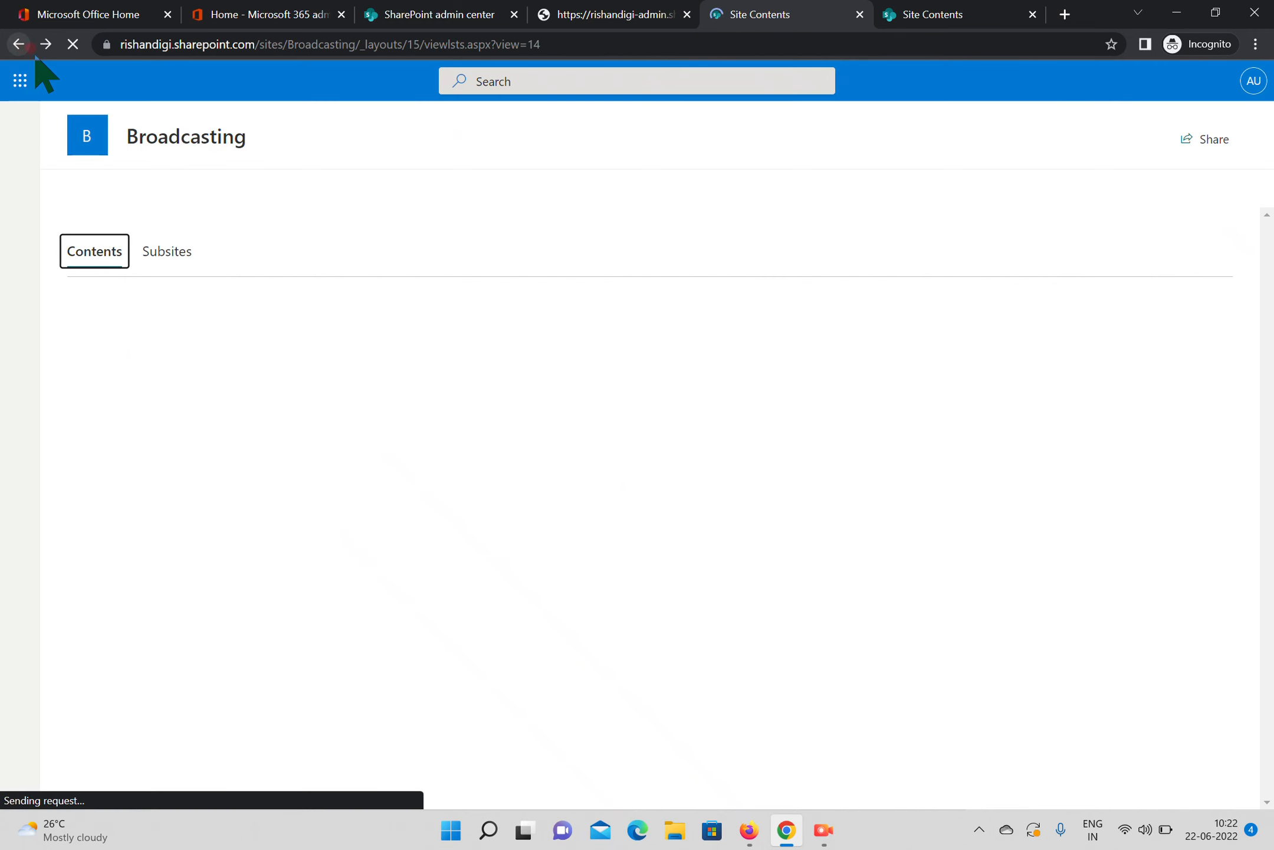
# Reload the Office team site contents and start creating a new subsite there
pyautogui.rightClick(967, 19)
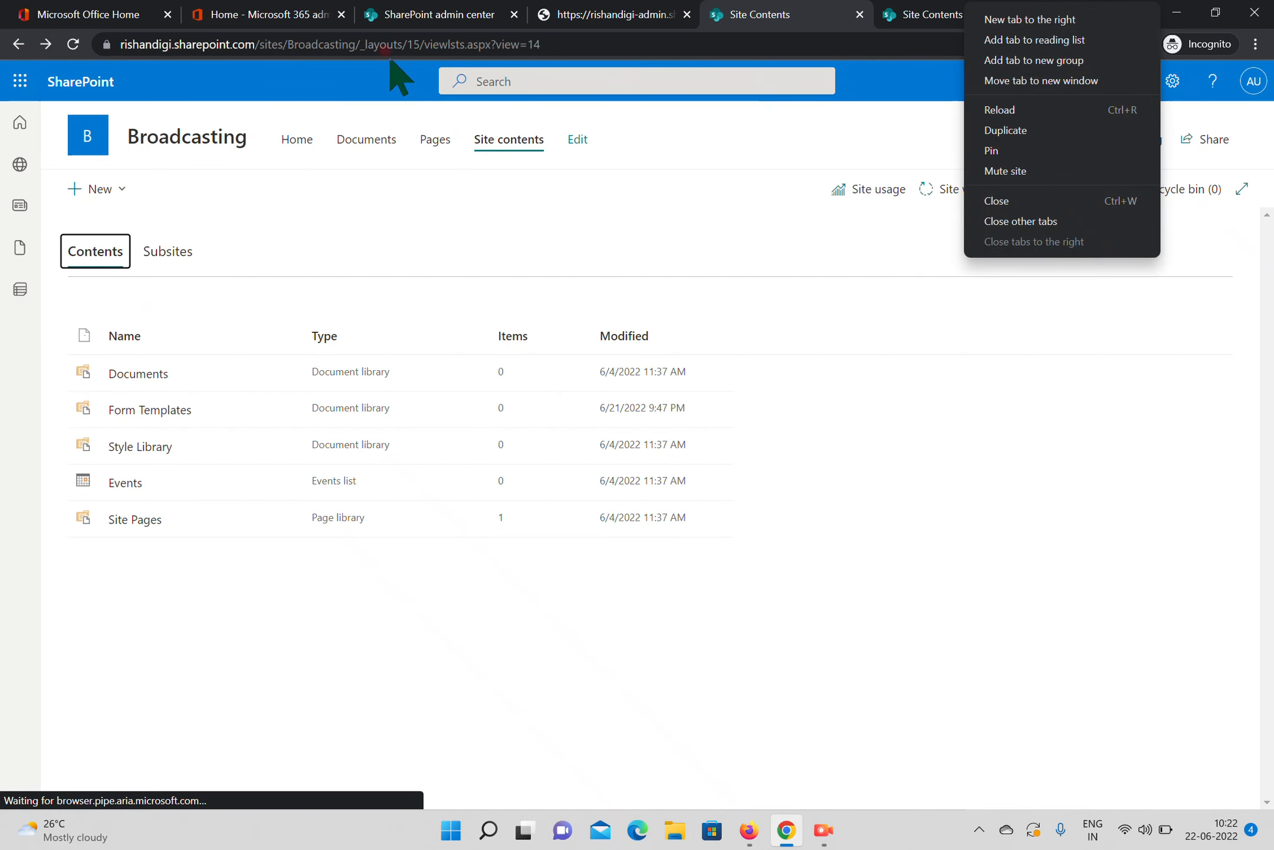
pyautogui.click(930, 23)
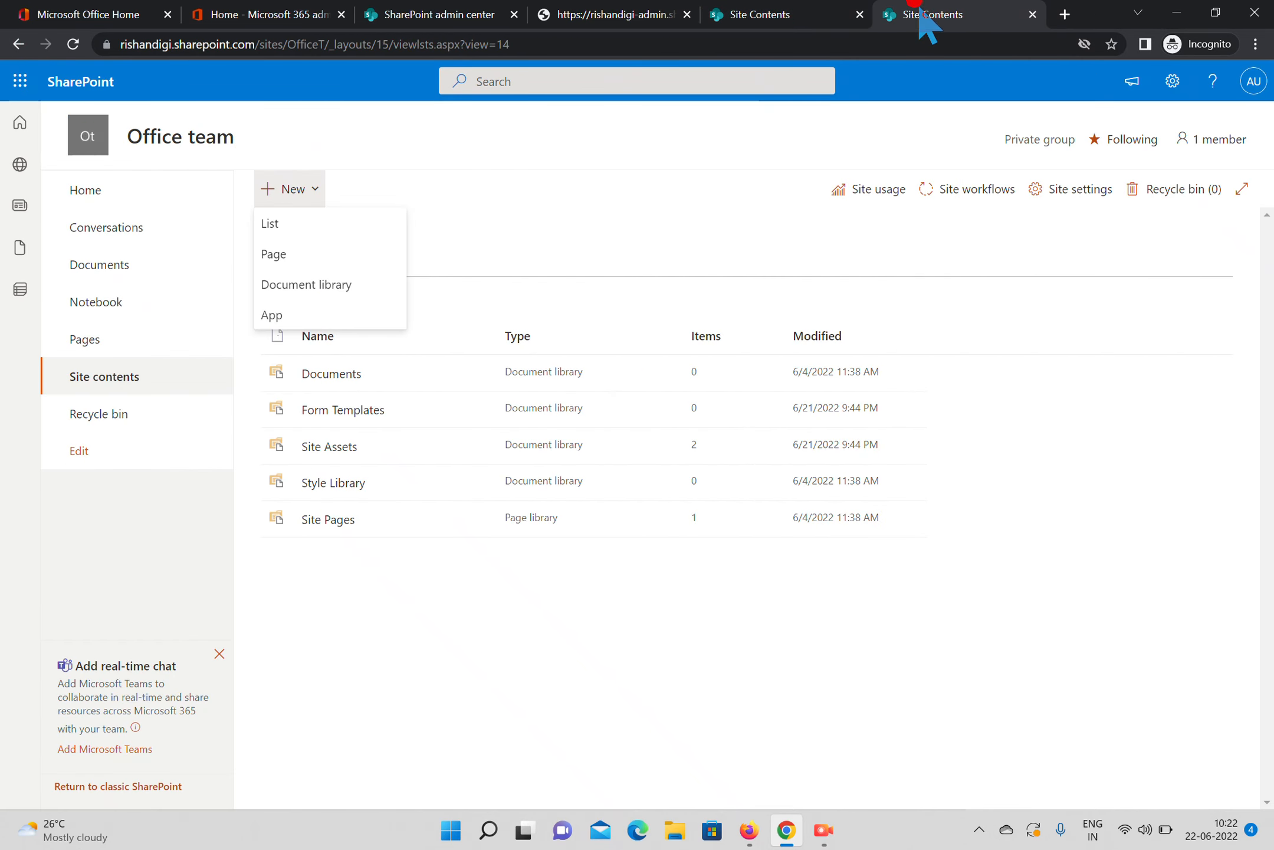
pyautogui.click(73, 44)
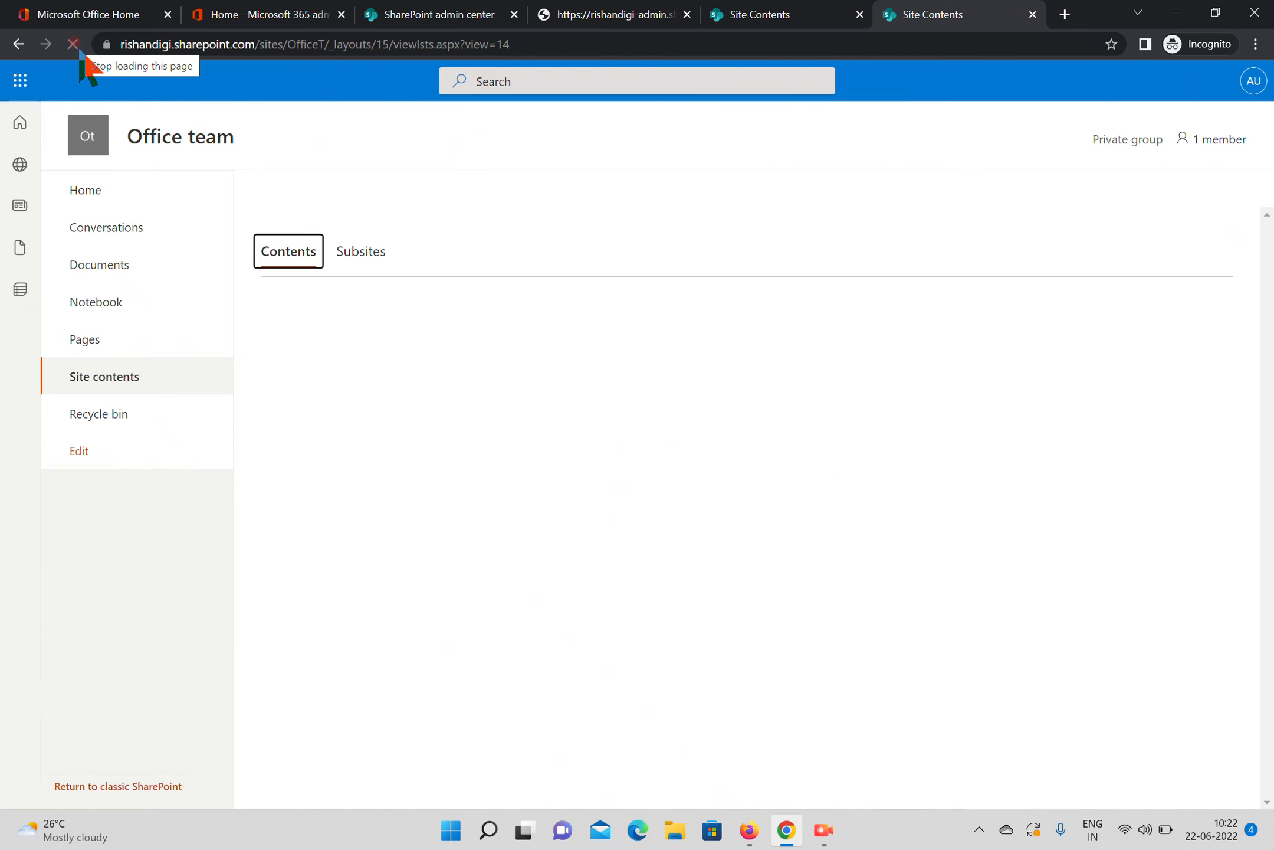
pyautogui.click(72, 44)
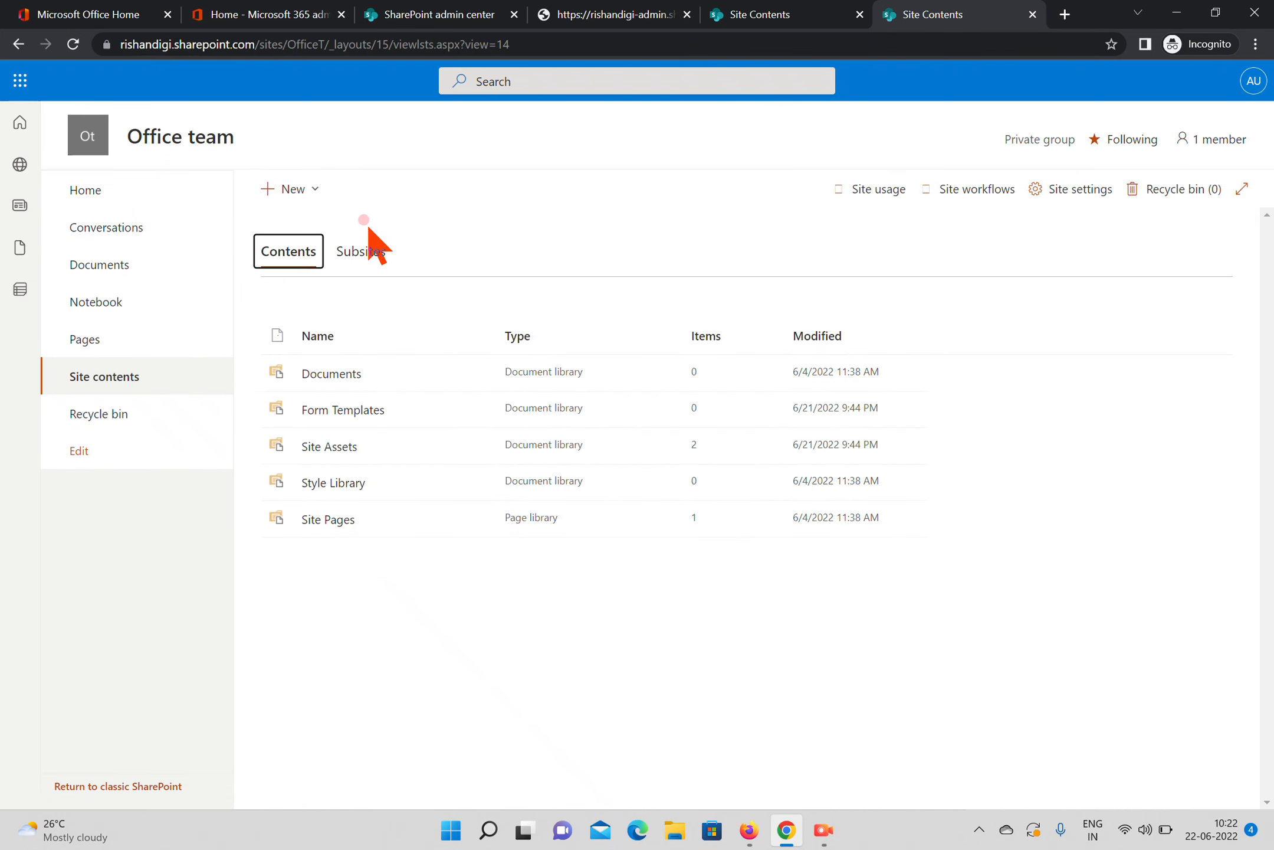
pyautogui.click(304, 192)
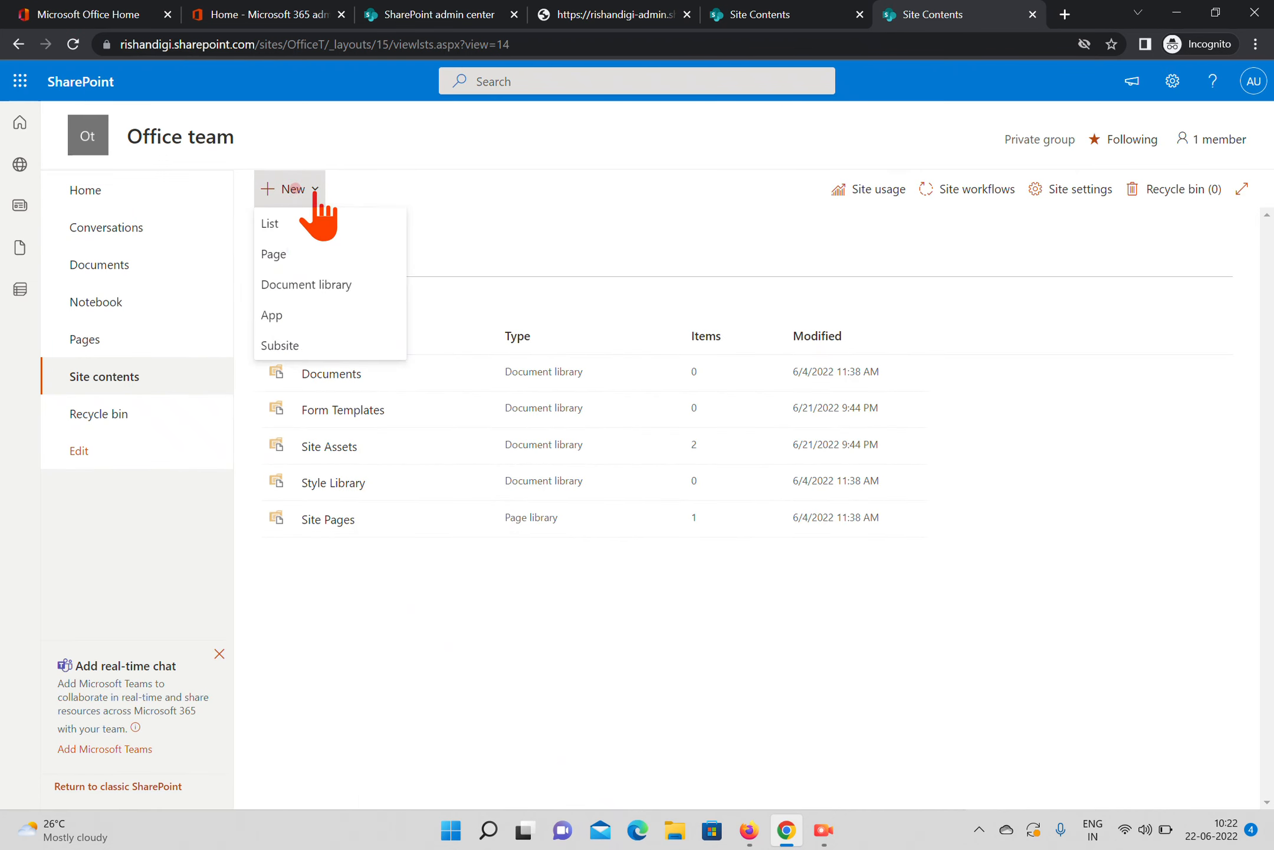
pyautogui.click(293, 348)
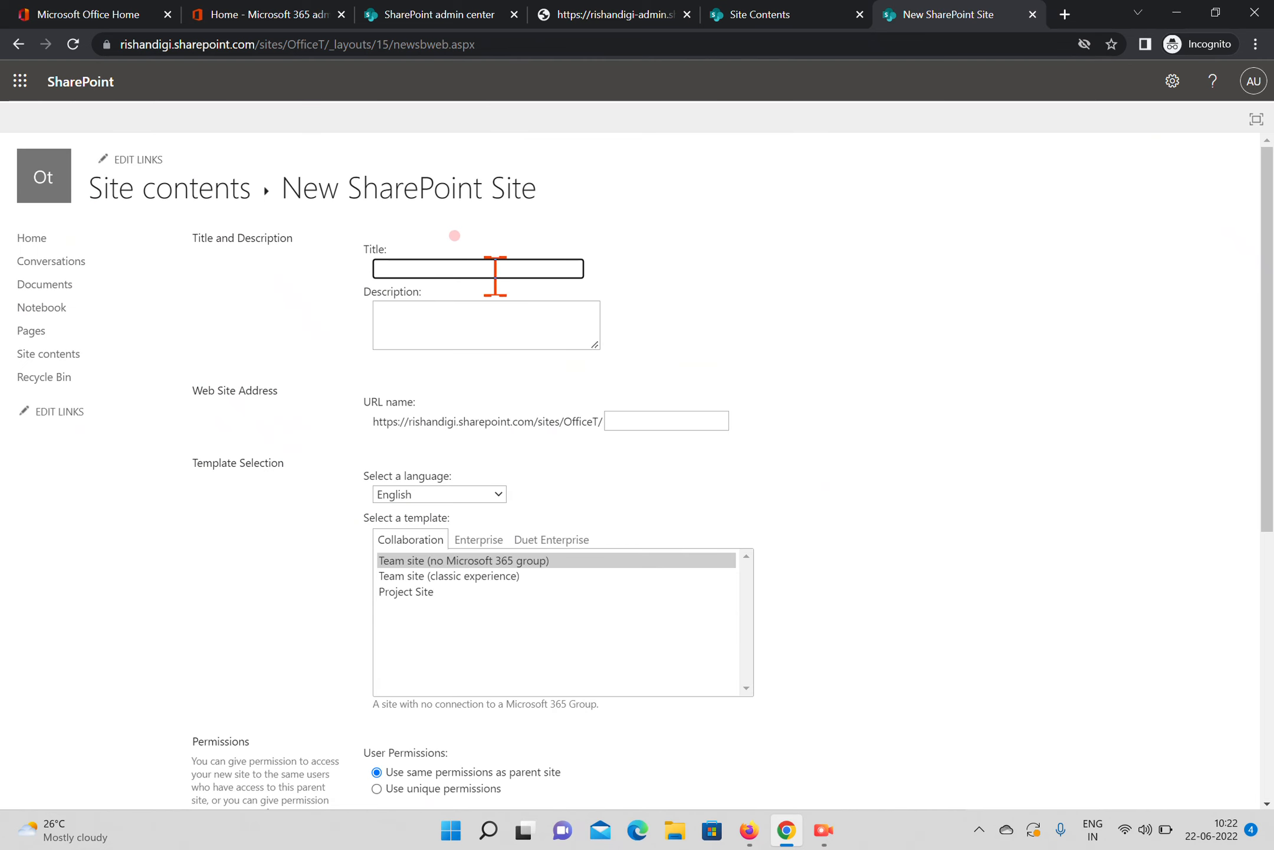
# Enter the title "Subsite" and the URL name "subsite" for the new site, leaving the description blank
pyautogui.write('Subsite')
pyautogui.click(485, 303)
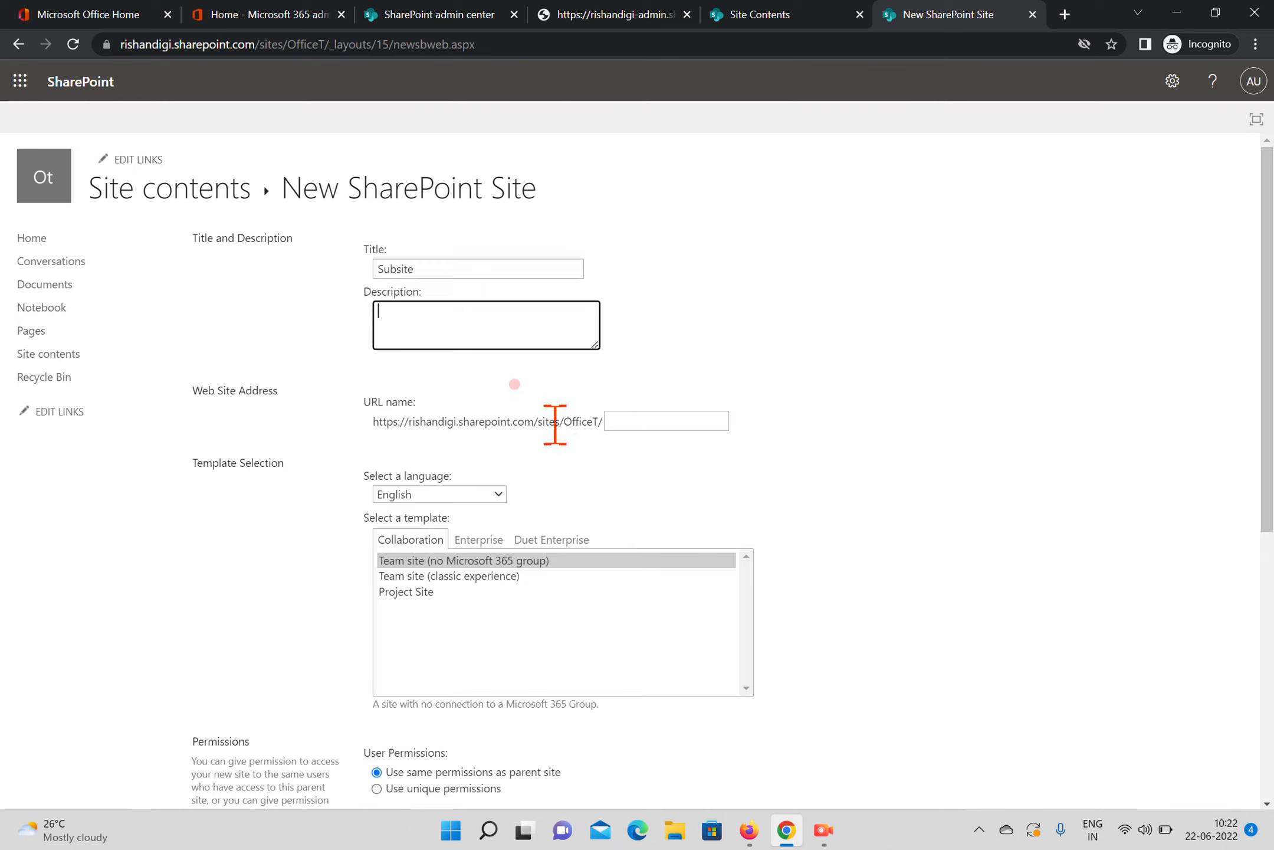
pyautogui.click(616, 425)
pyautogui.click(633, 413)
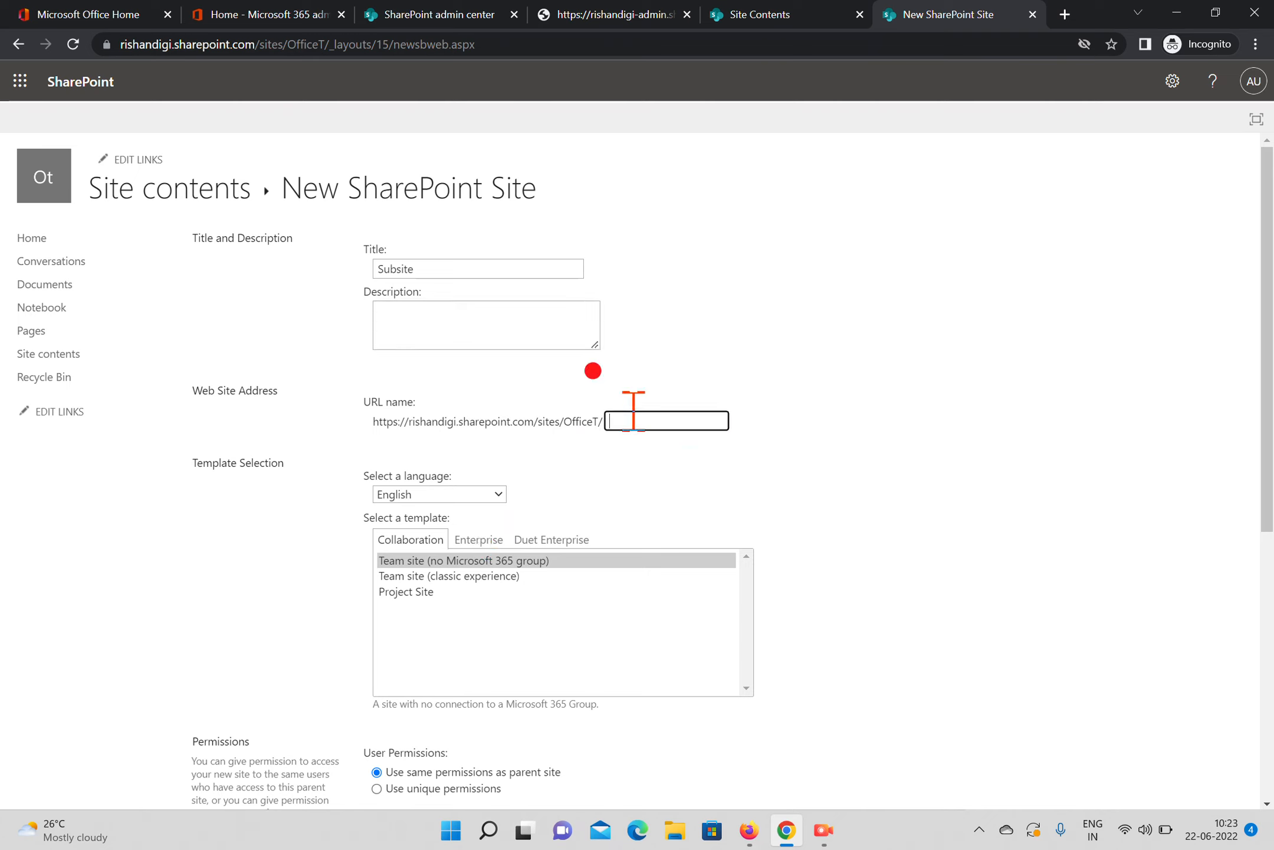
pyautogui.write('subsite')
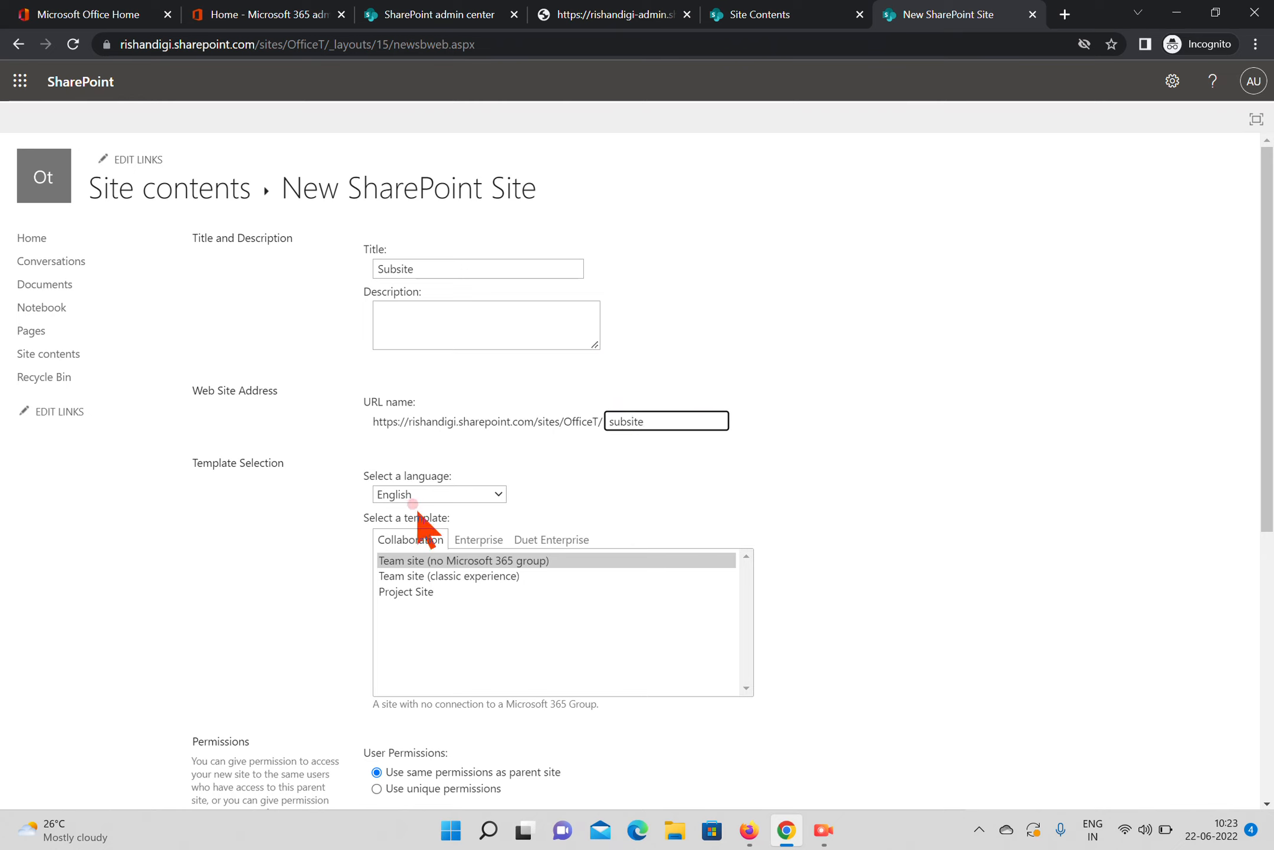
# Review the Collaboration, Enterprise and Duet Enterprise templates, and choose Team site (no Microsoft 365 group) for the subsite
pyautogui.click(426, 559)
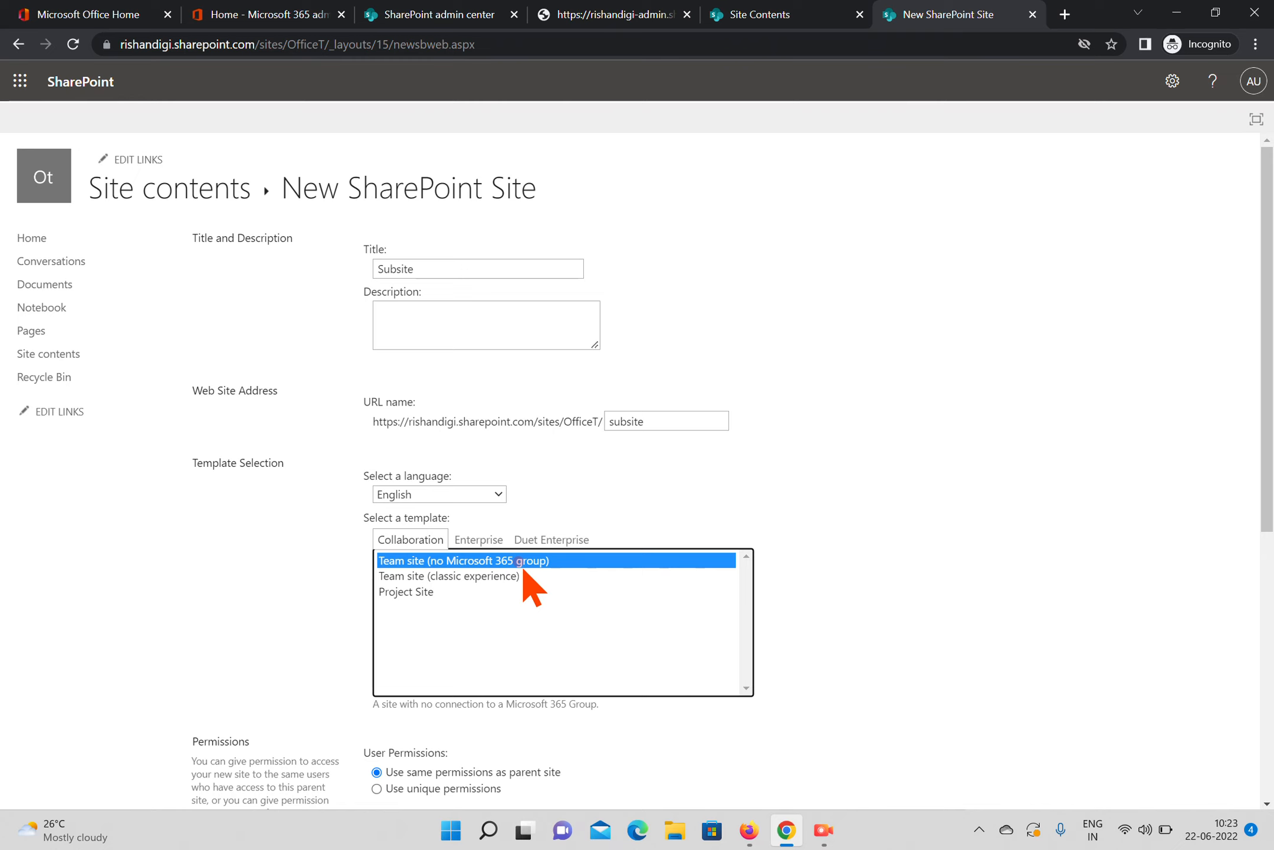
pyautogui.click(458, 576)
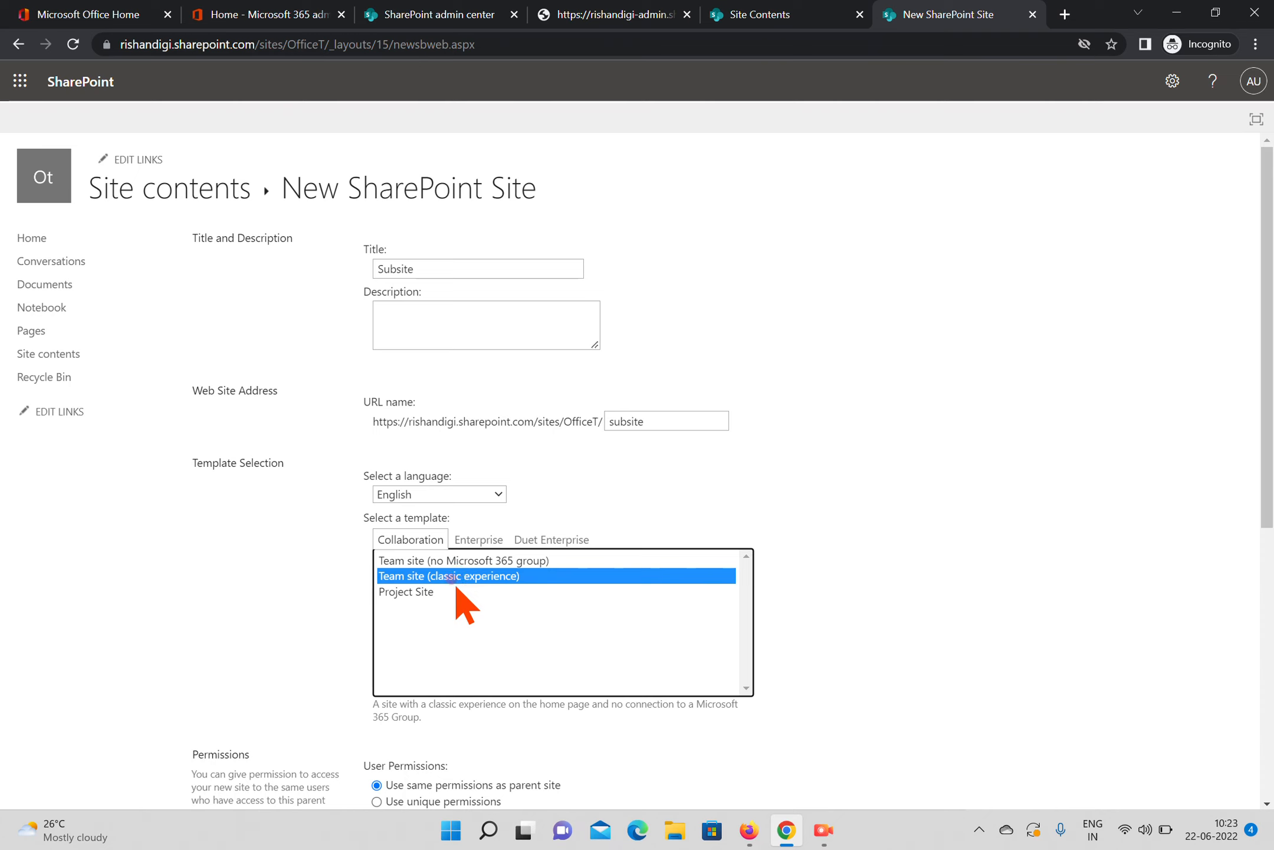
pyautogui.click(409, 591)
pyautogui.click(472, 541)
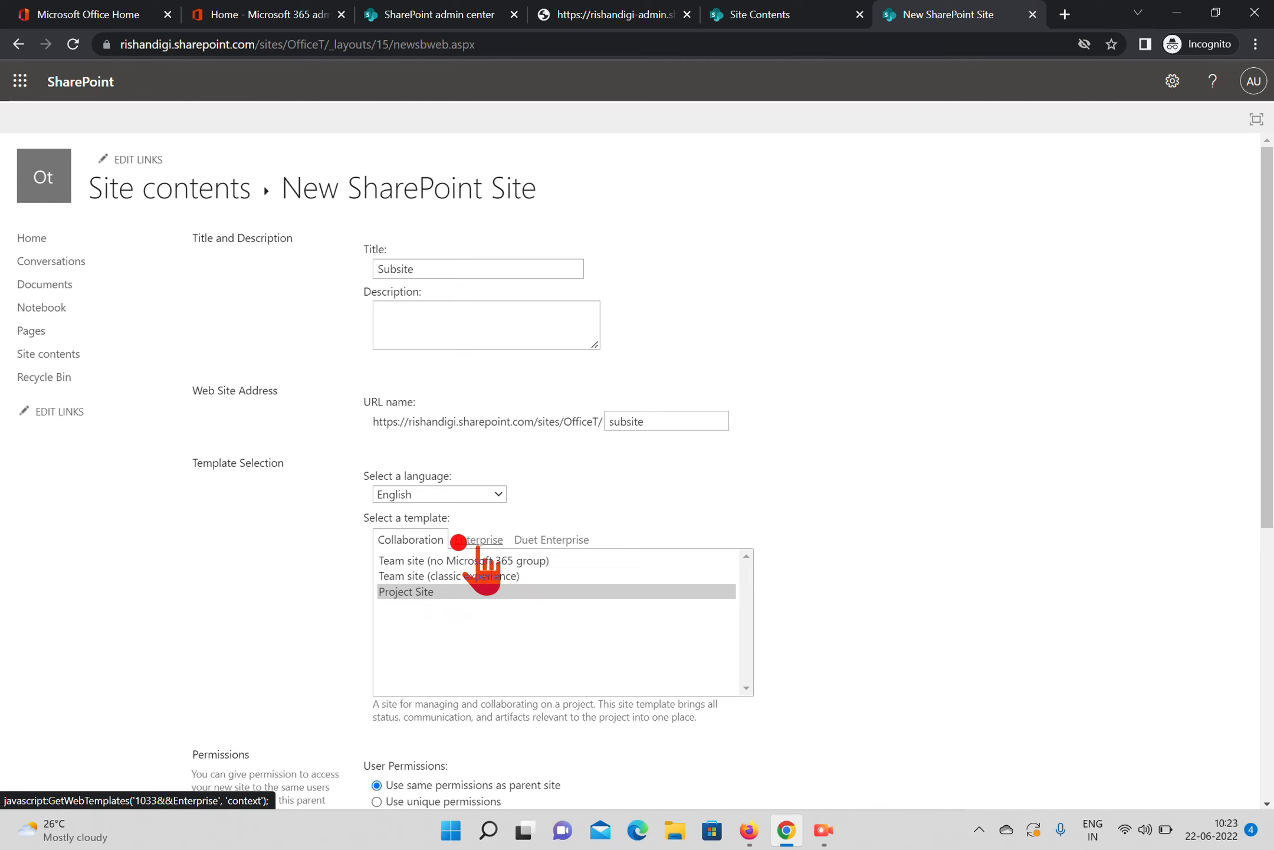
pyautogui.click(484, 539)
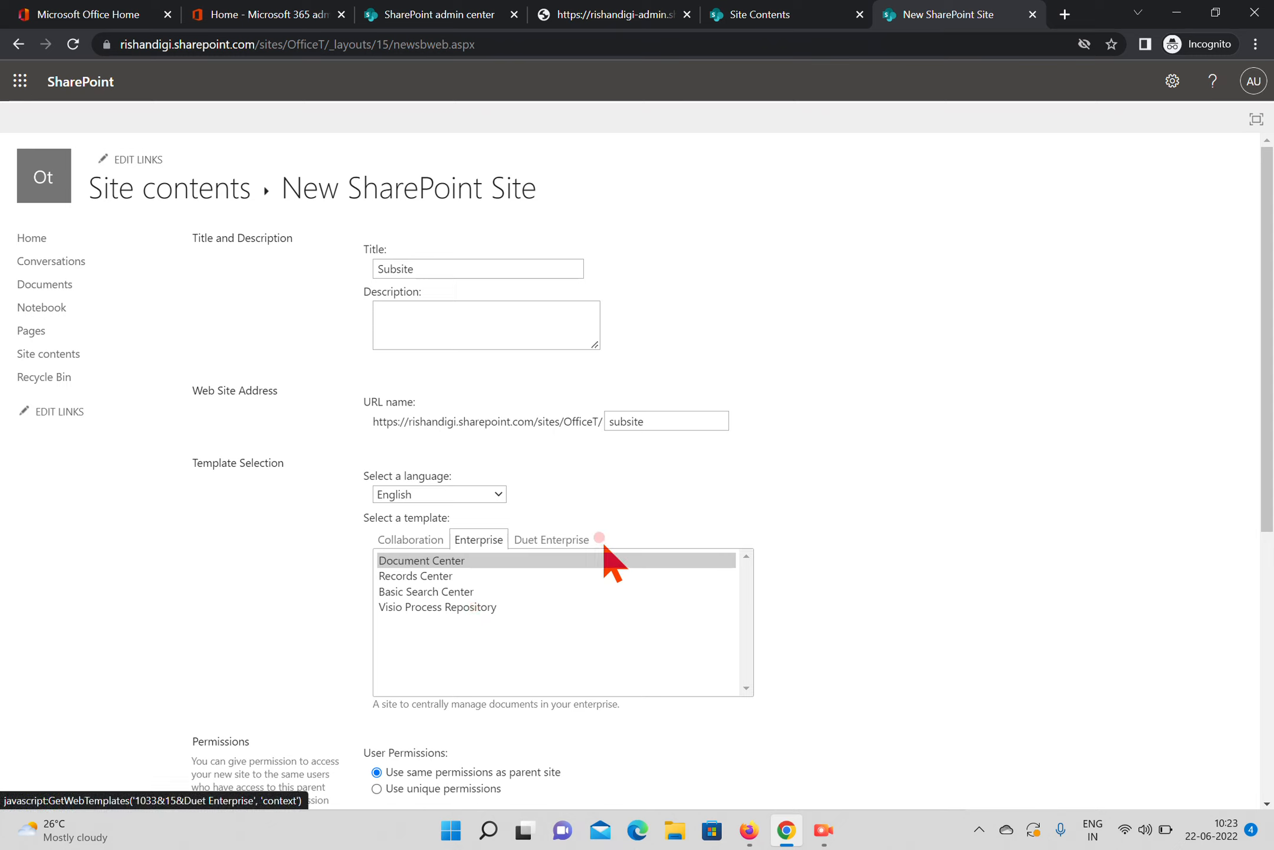
pyautogui.click(552, 539)
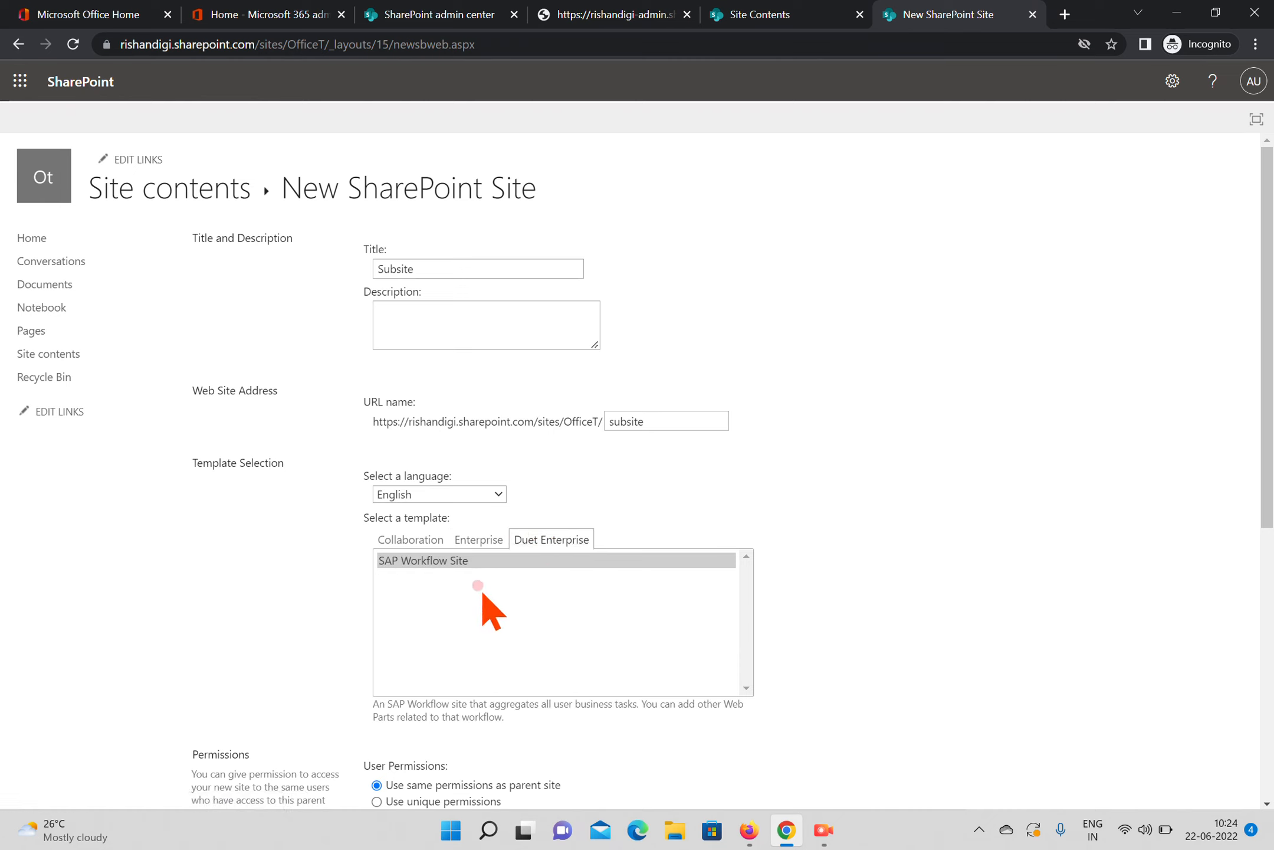
pyautogui.click(417, 540)
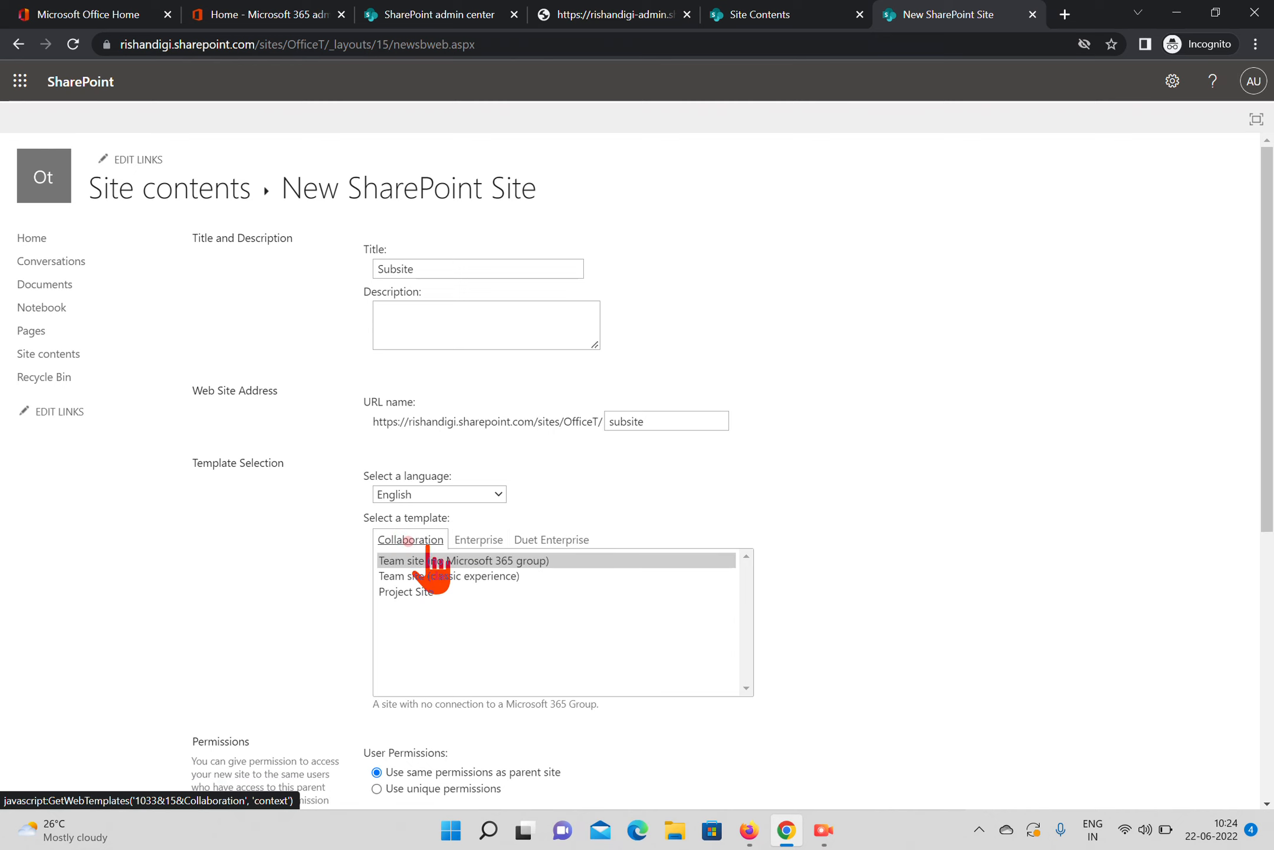
pyautogui.click(444, 558)
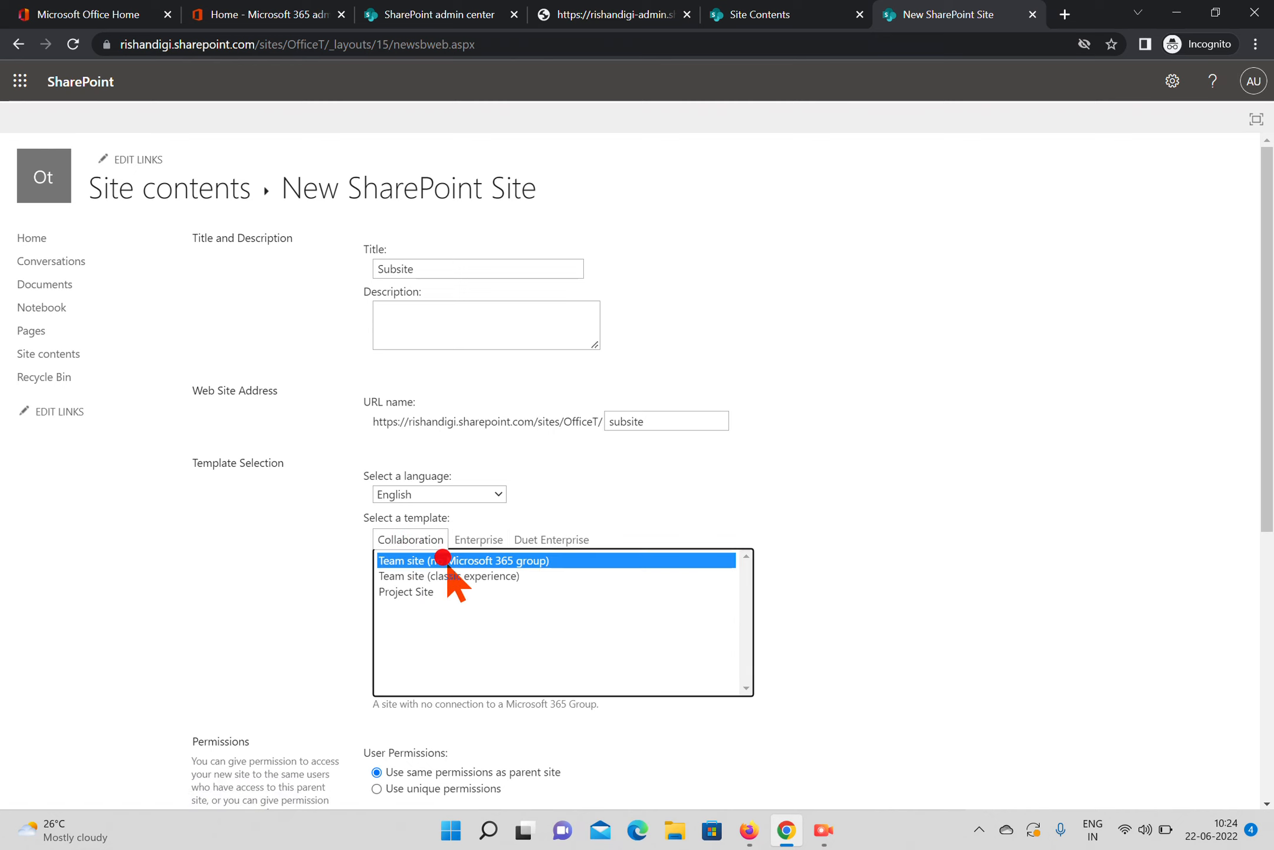
# Keep the same permissions as the parent site, display the subsite on the parent's Quick Launch, and use the parent's top link bar
pyautogui.moveTo(1268, 415); pyautogui.dragTo(1266, 632)
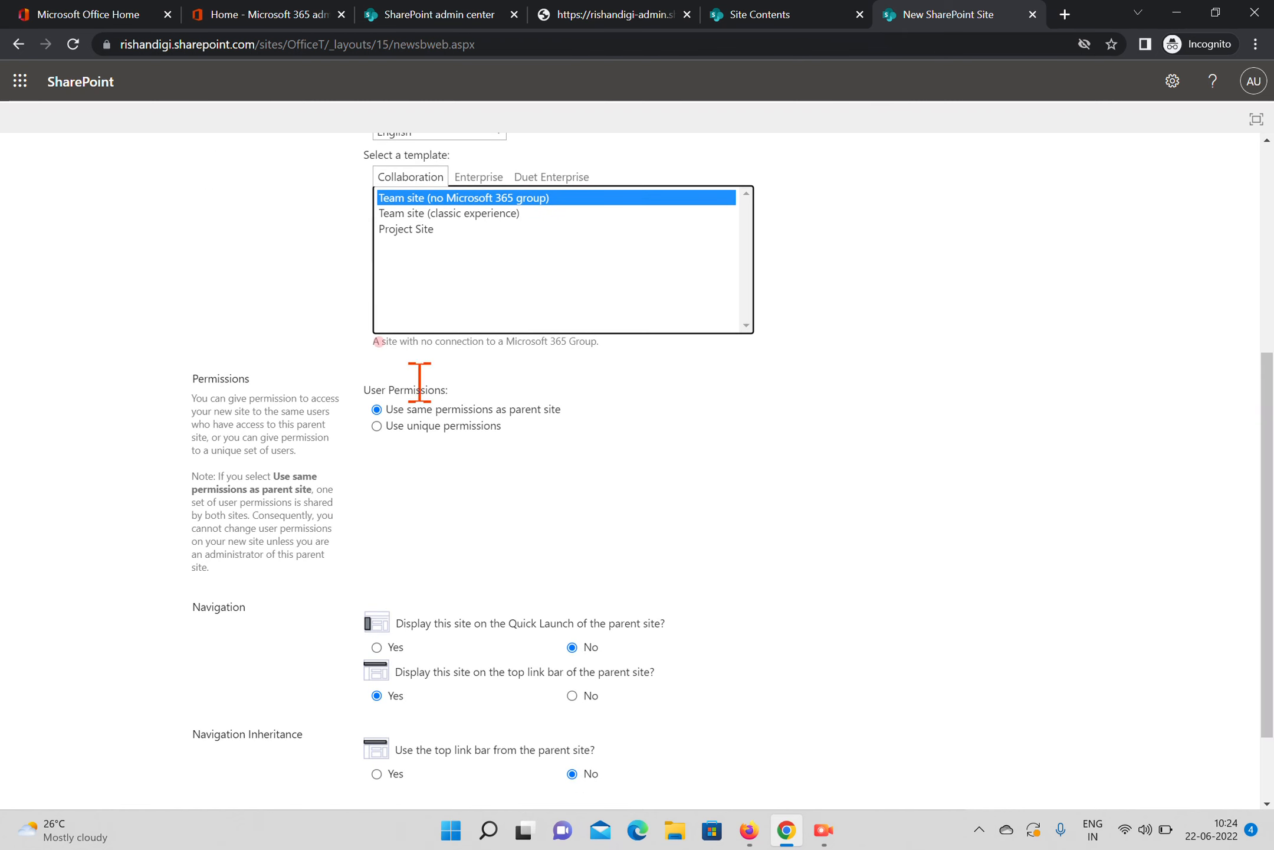
pyautogui.click(486, 407)
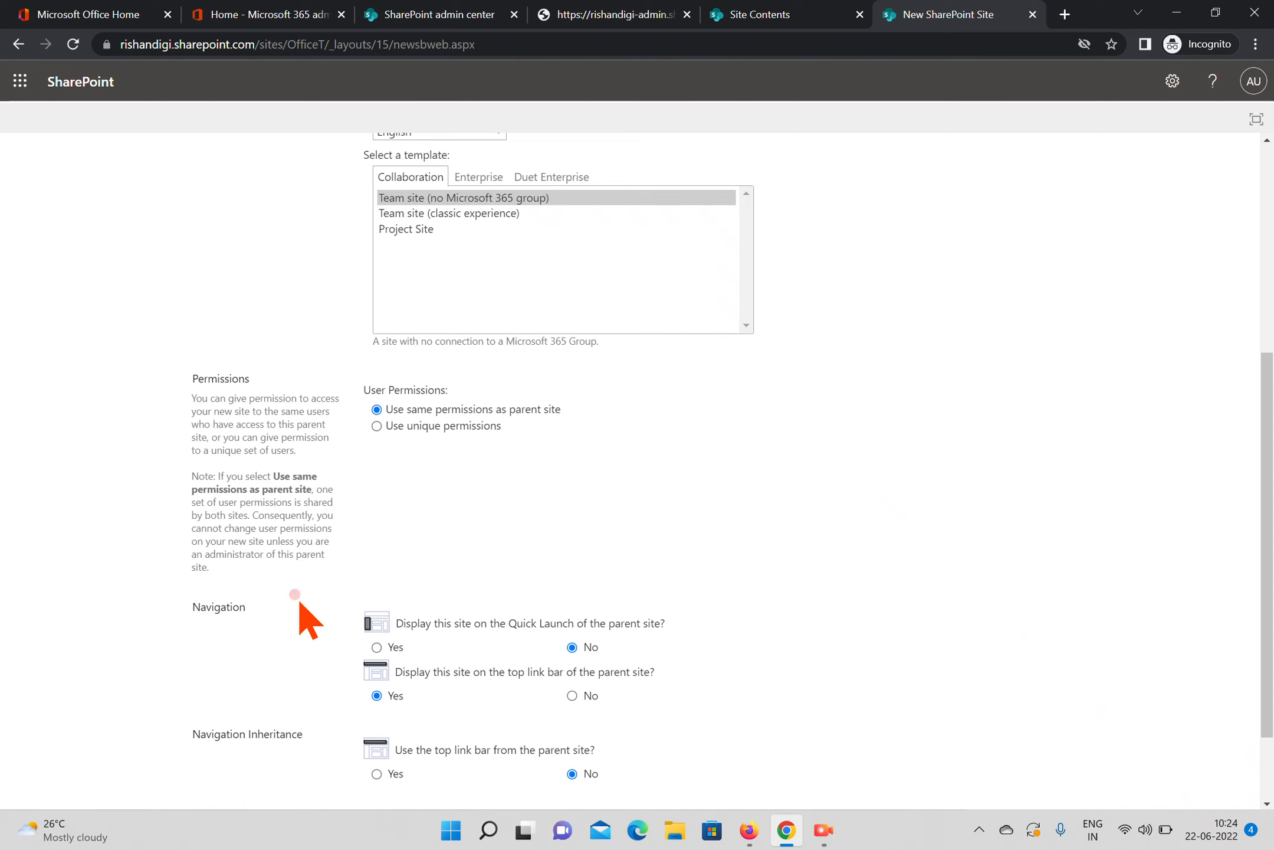
pyautogui.moveTo(1268, 491); pyautogui.dragTo(1268, 549)
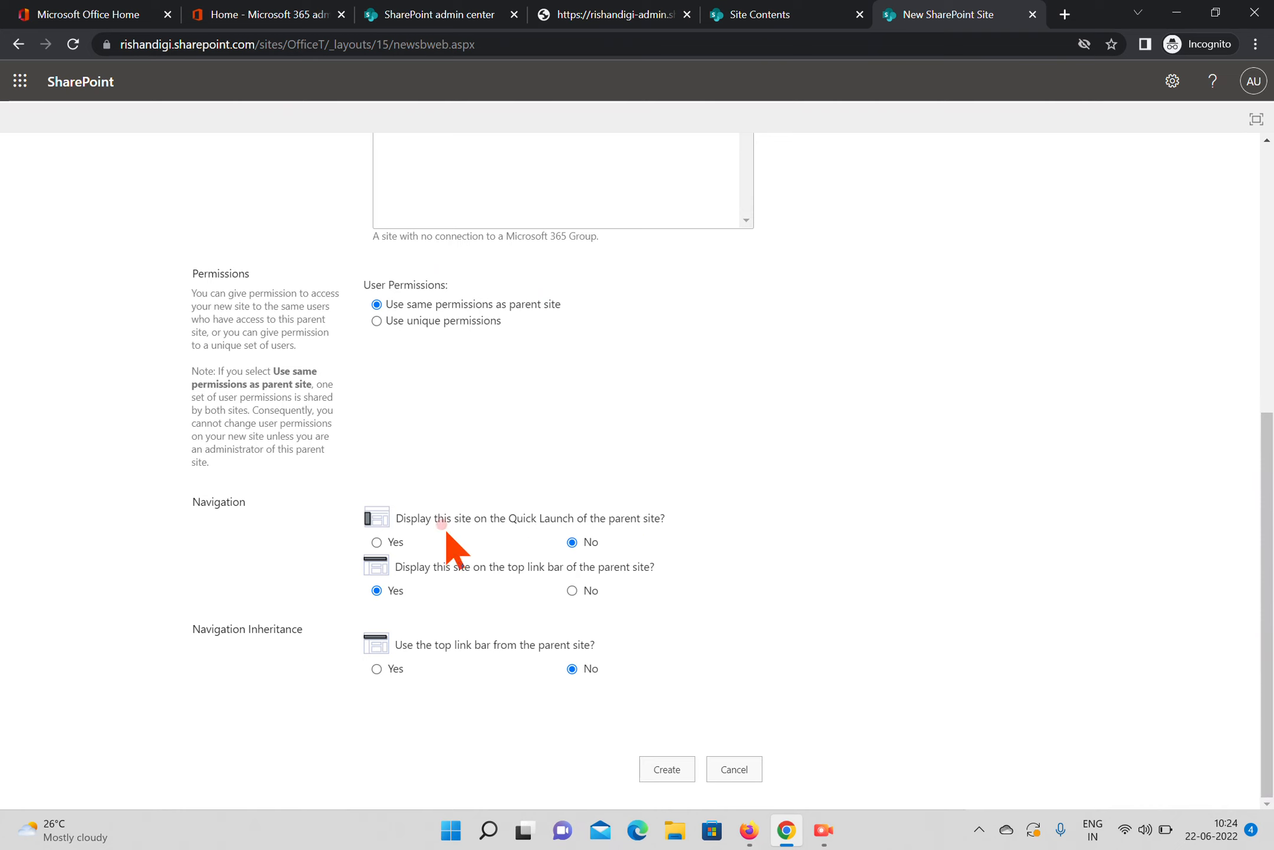
pyautogui.click(377, 541)
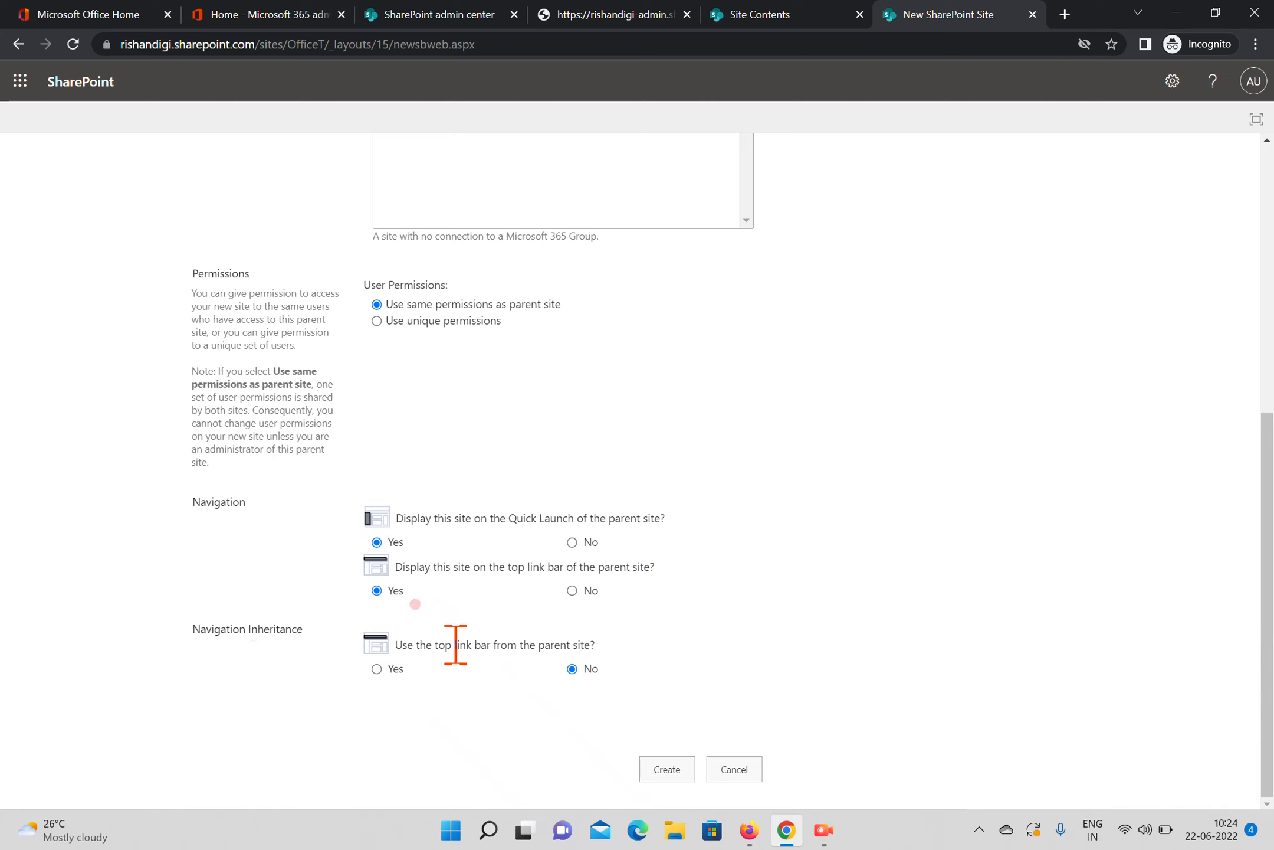
pyautogui.click(376, 669)
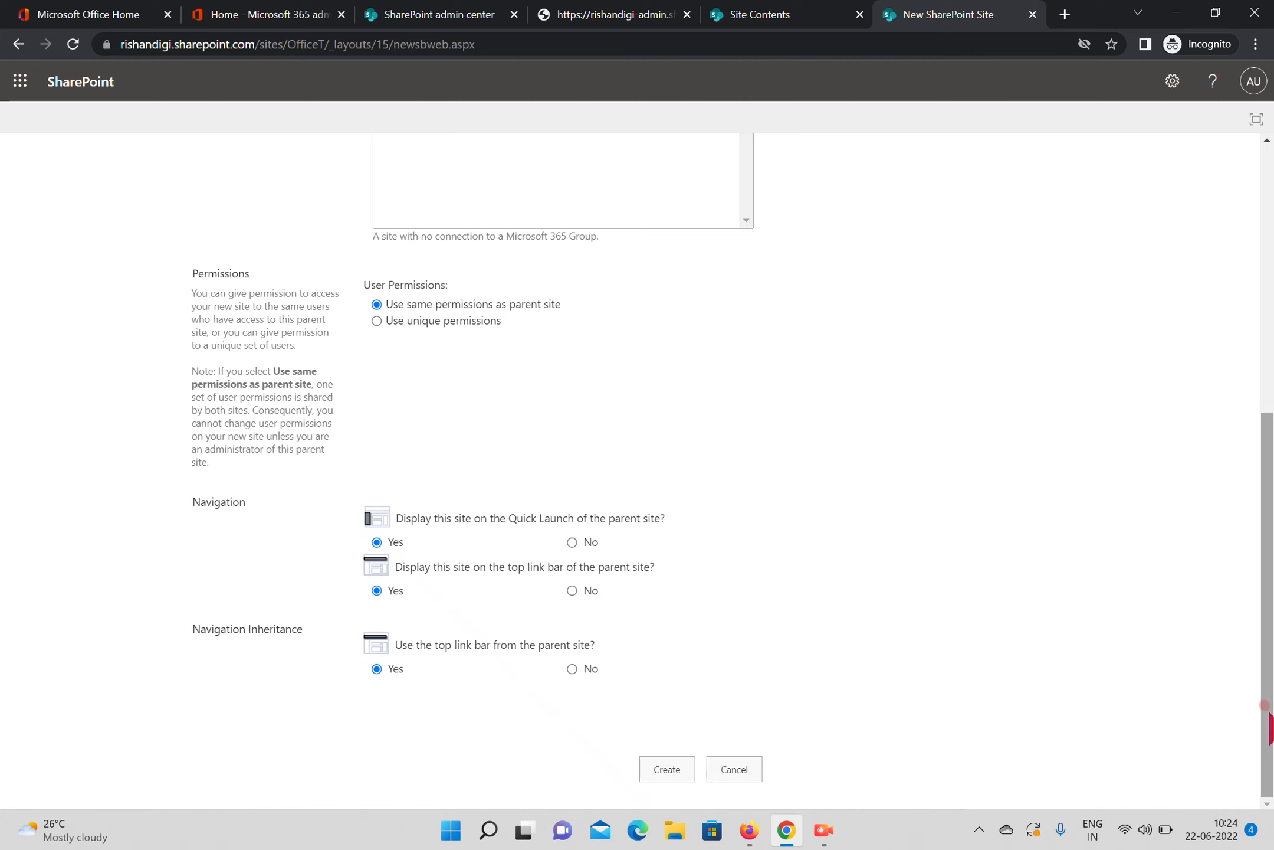
# Review the completed settings, create the subsite, and dismiss the Next steps pane on its home page
pyautogui.moveTo(1270, 710); pyautogui.dragTo(1257, 448)
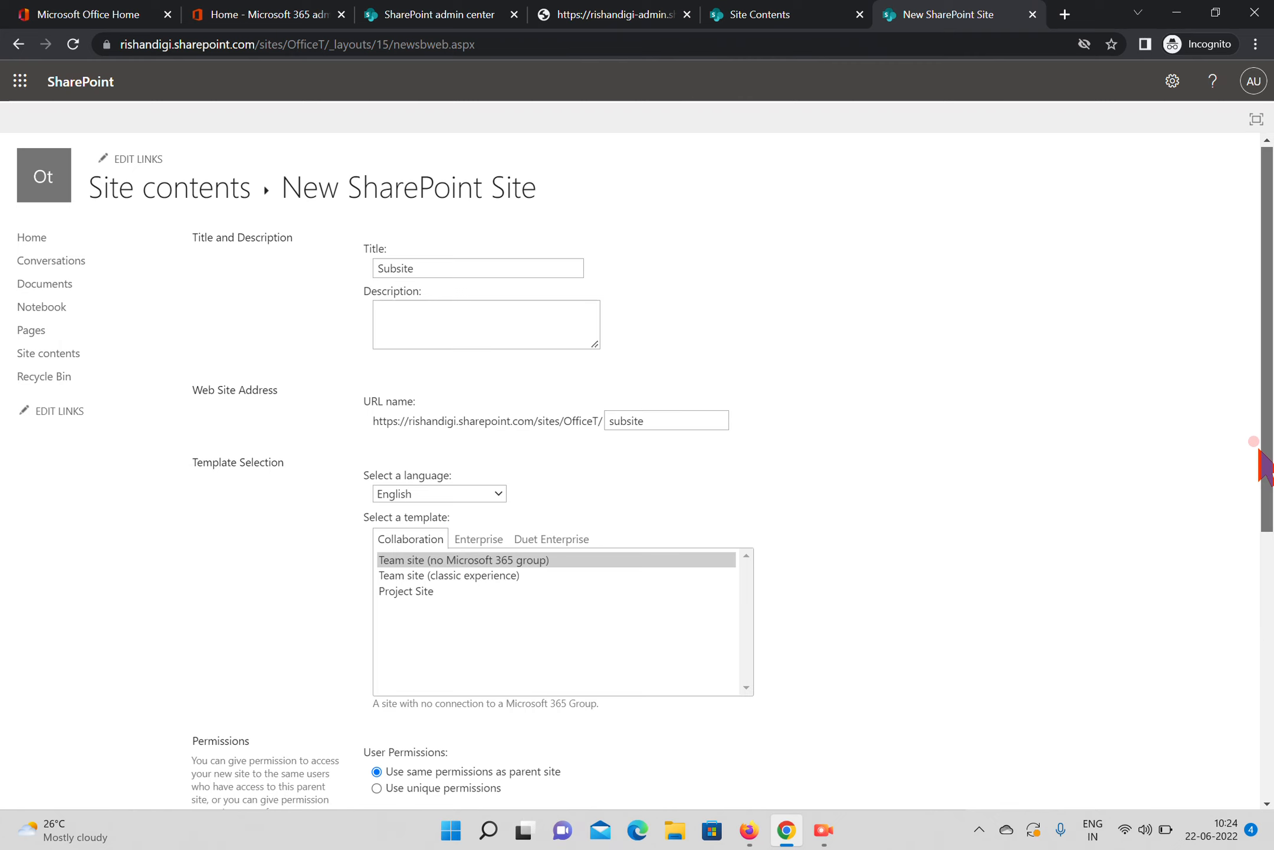
pyautogui.moveTo(1258, 451); pyautogui.dragTo(1263, 714)
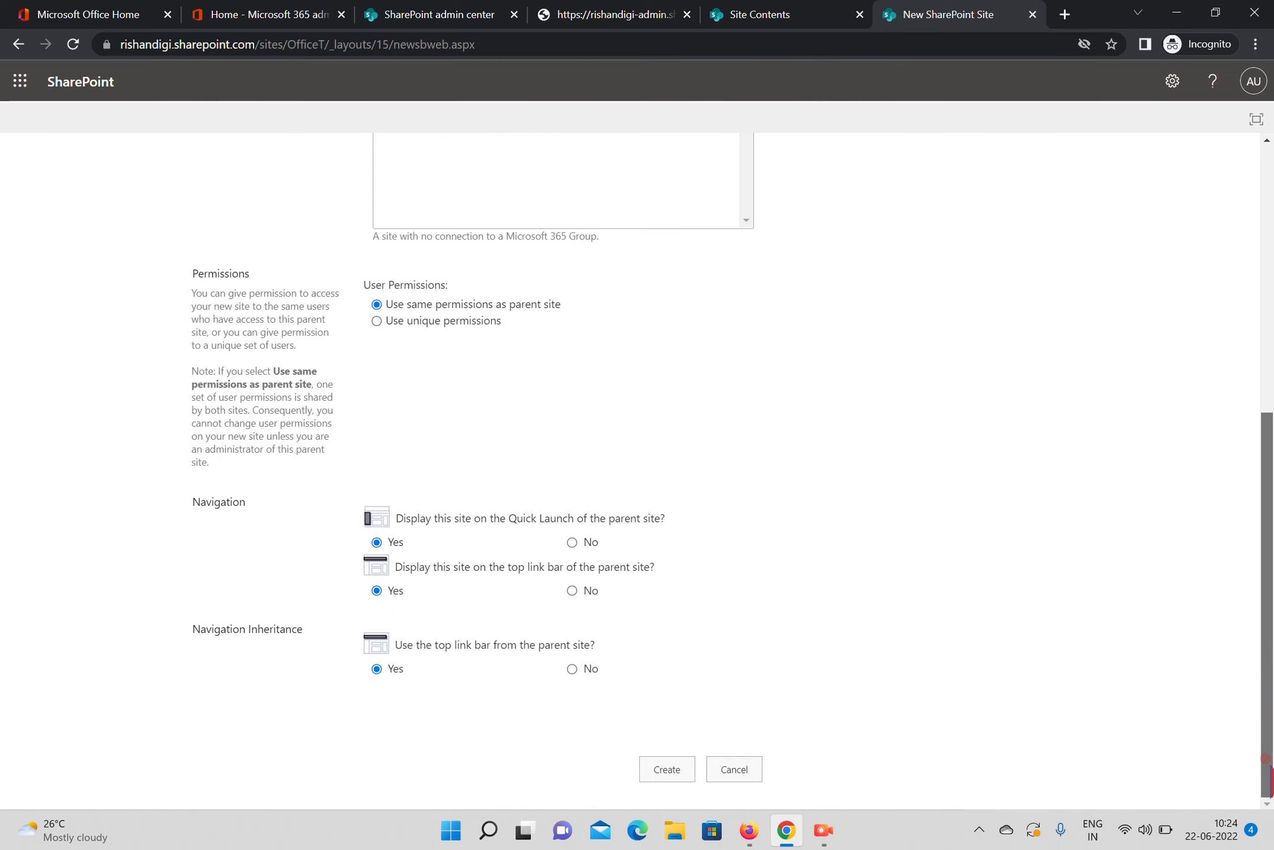
pyautogui.click(676, 763)
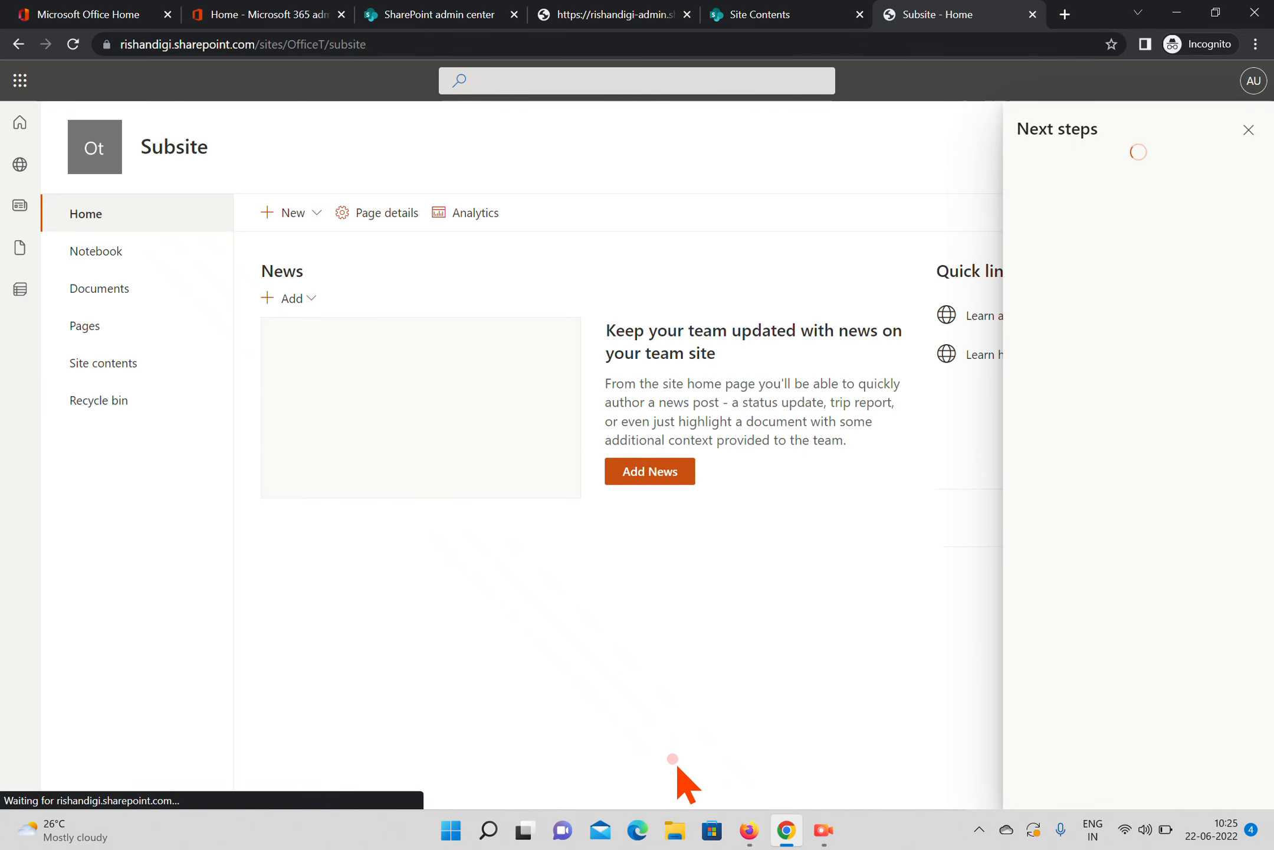
pyautogui.click(1250, 131)
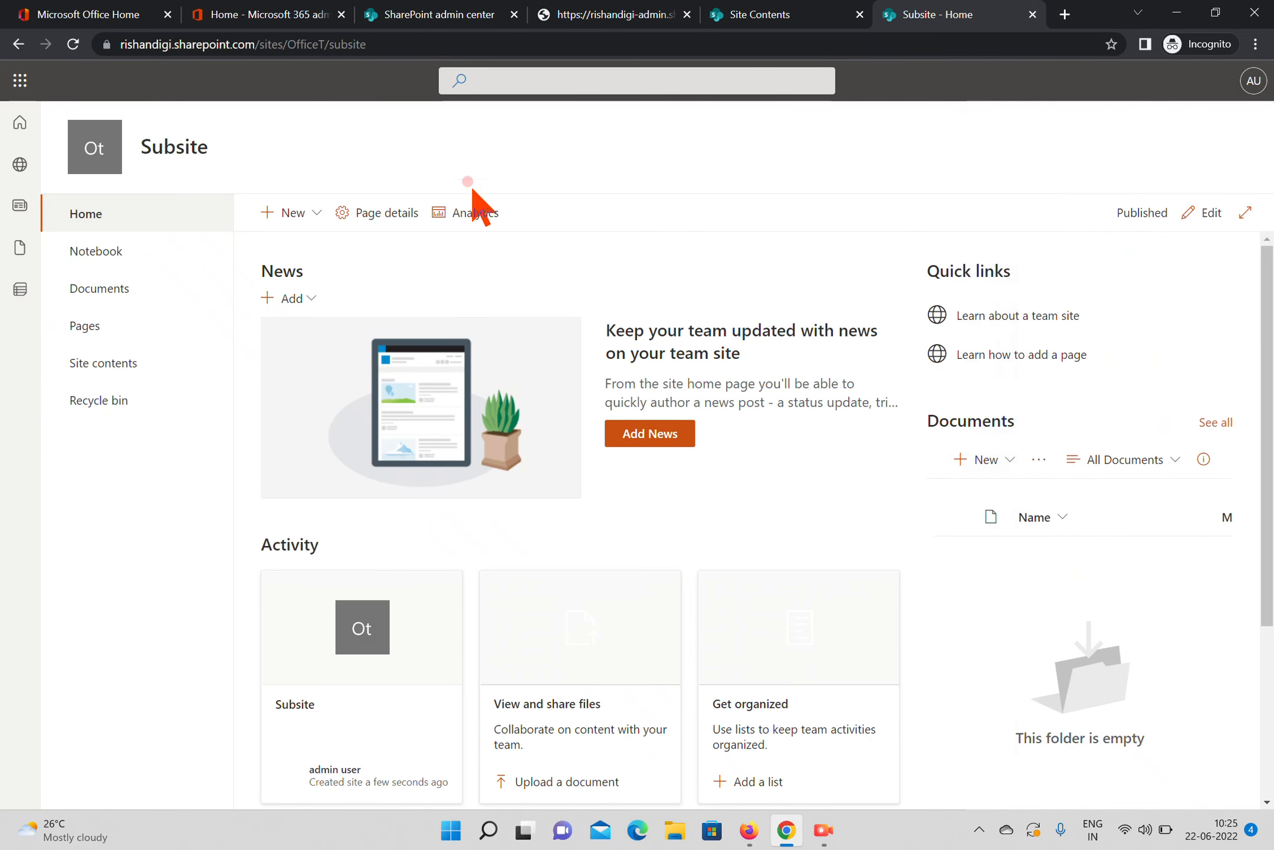
# Examine the parent and subsite parts of the URL, and check in the subsite's site contents whether Subsite is offered among the new items
pyautogui.moveTo(325, 45); pyautogui.dragTo(143, 52)
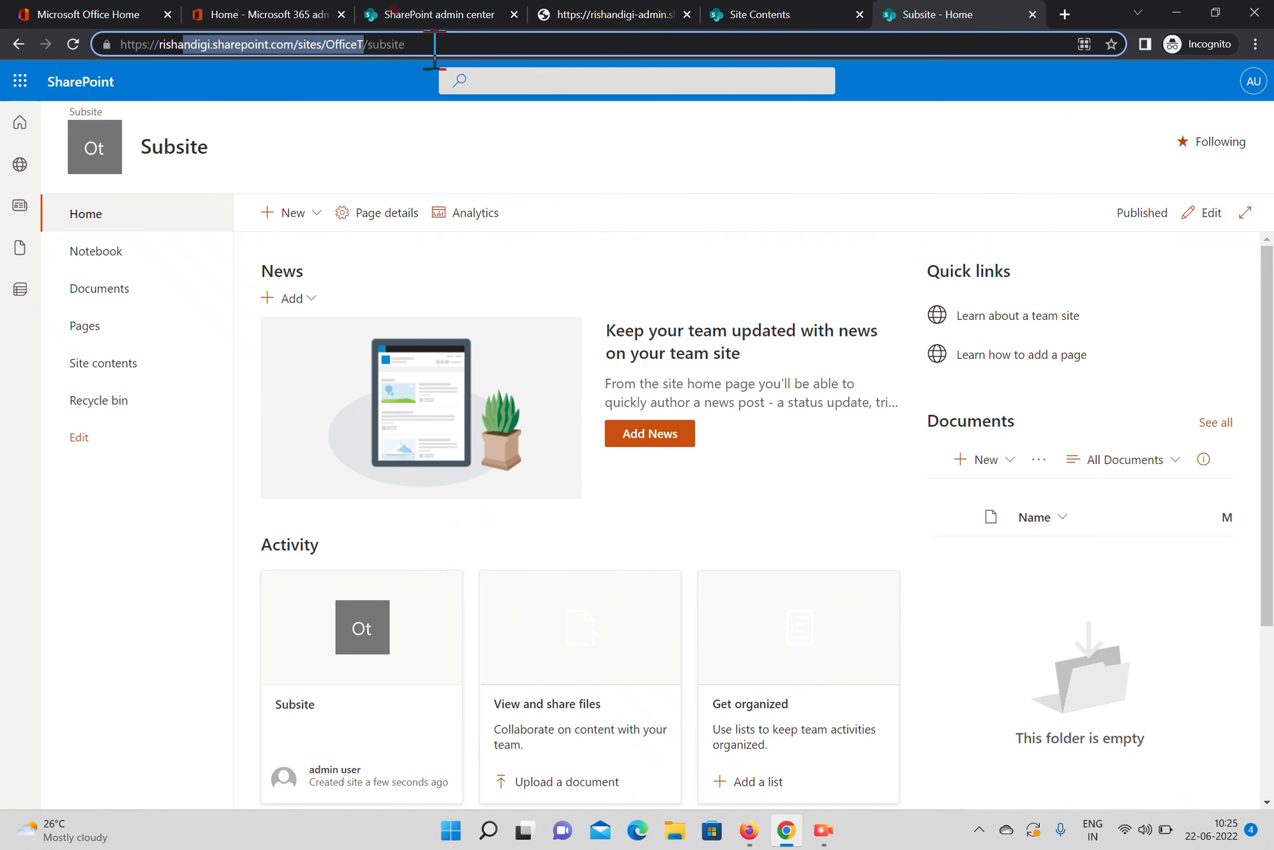
pyautogui.moveTo(432, 52); pyautogui.dragTo(373, 54)
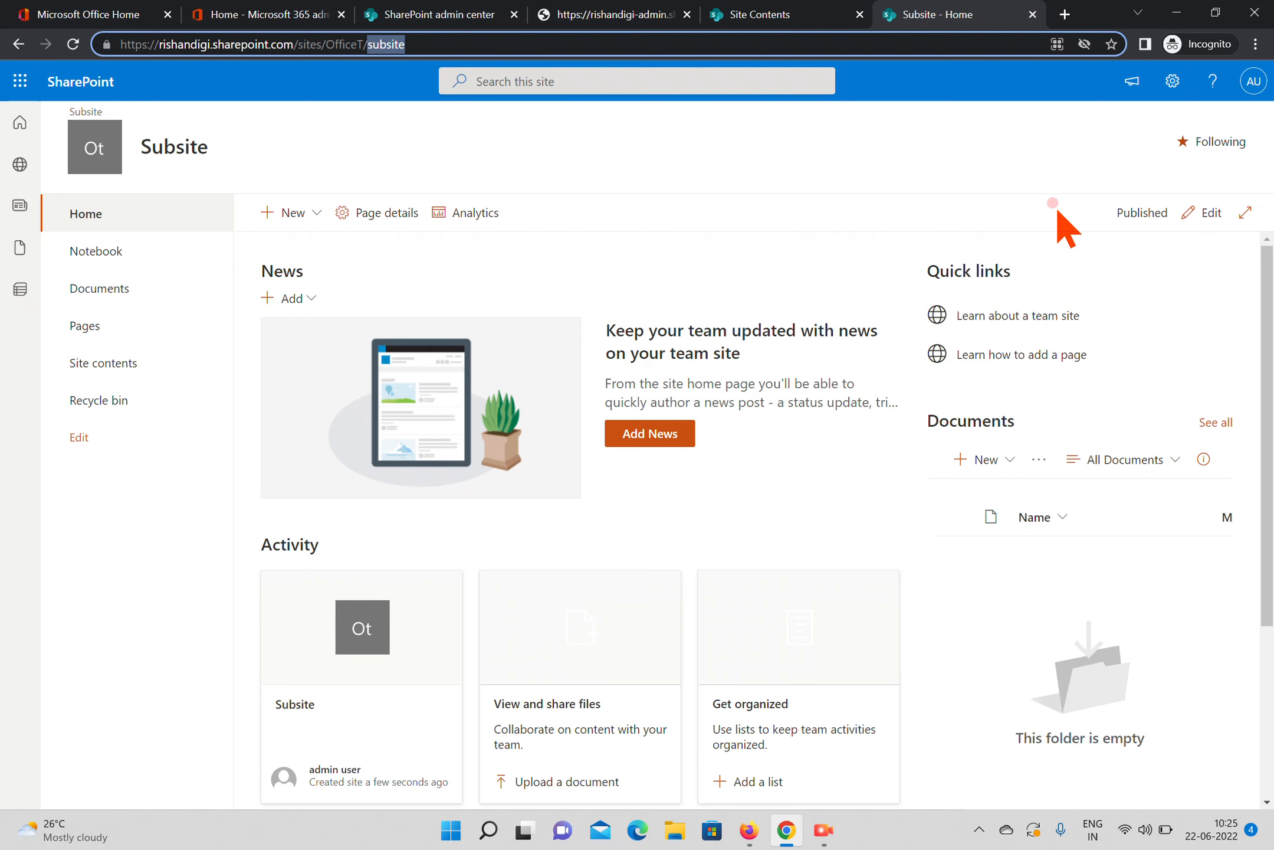
pyautogui.click(1171, 83)
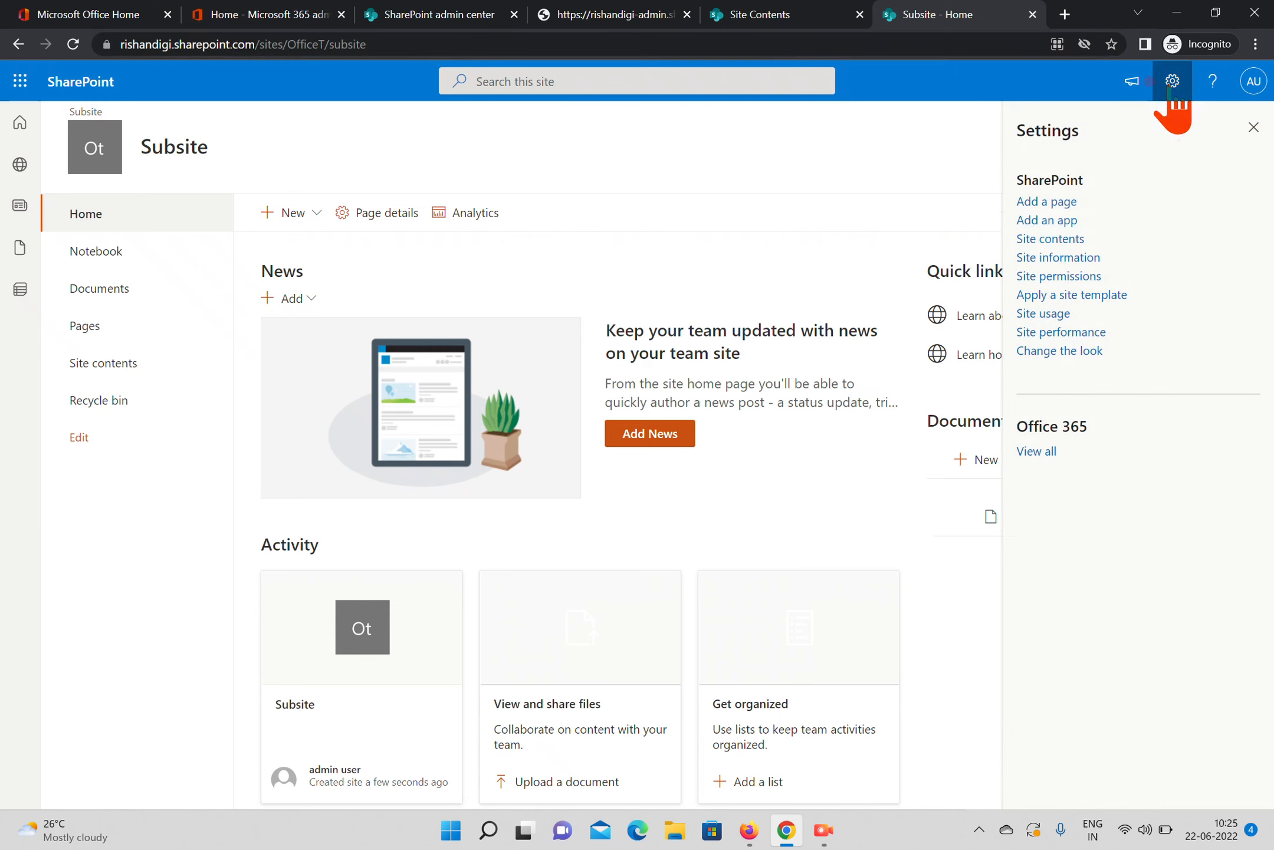
pyautogui.click(1037, 237)
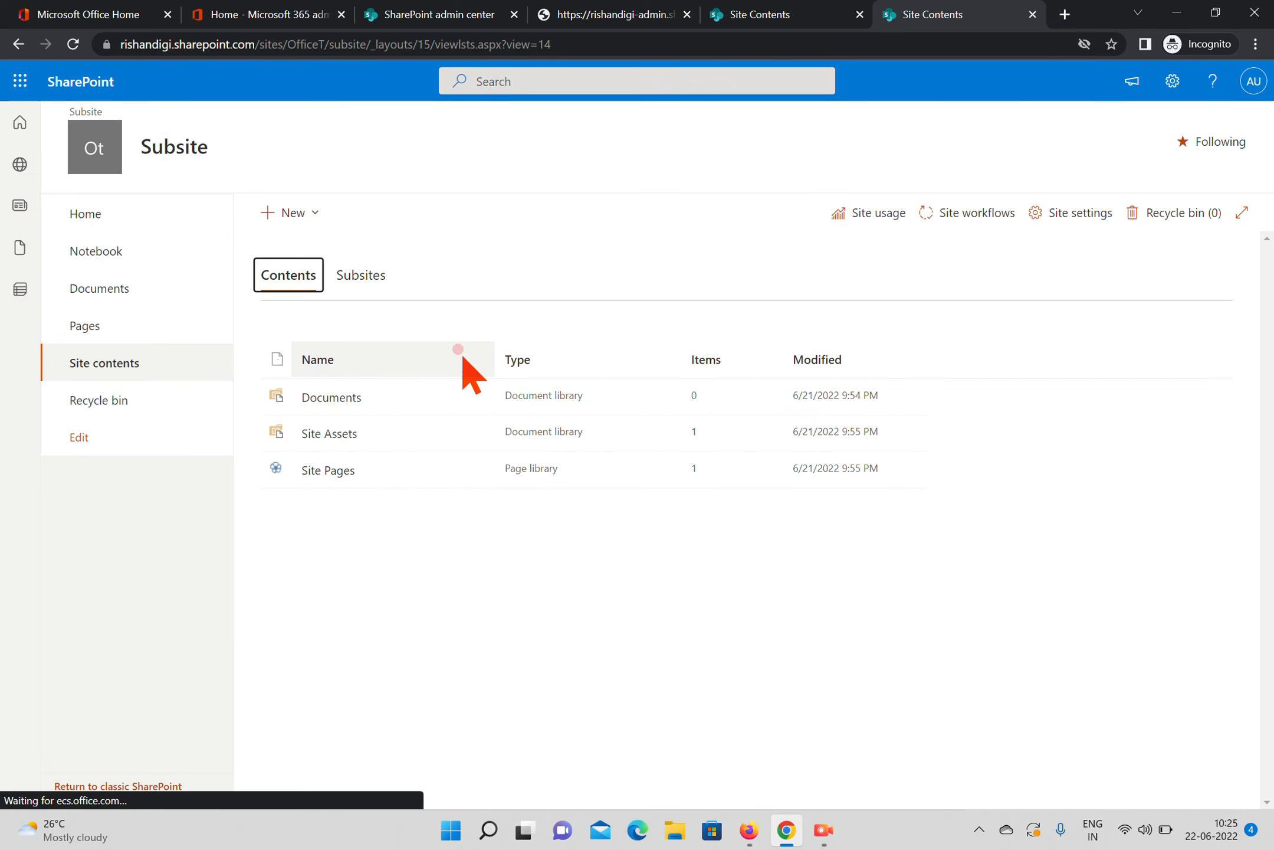
pyautogui.click(313, 217)
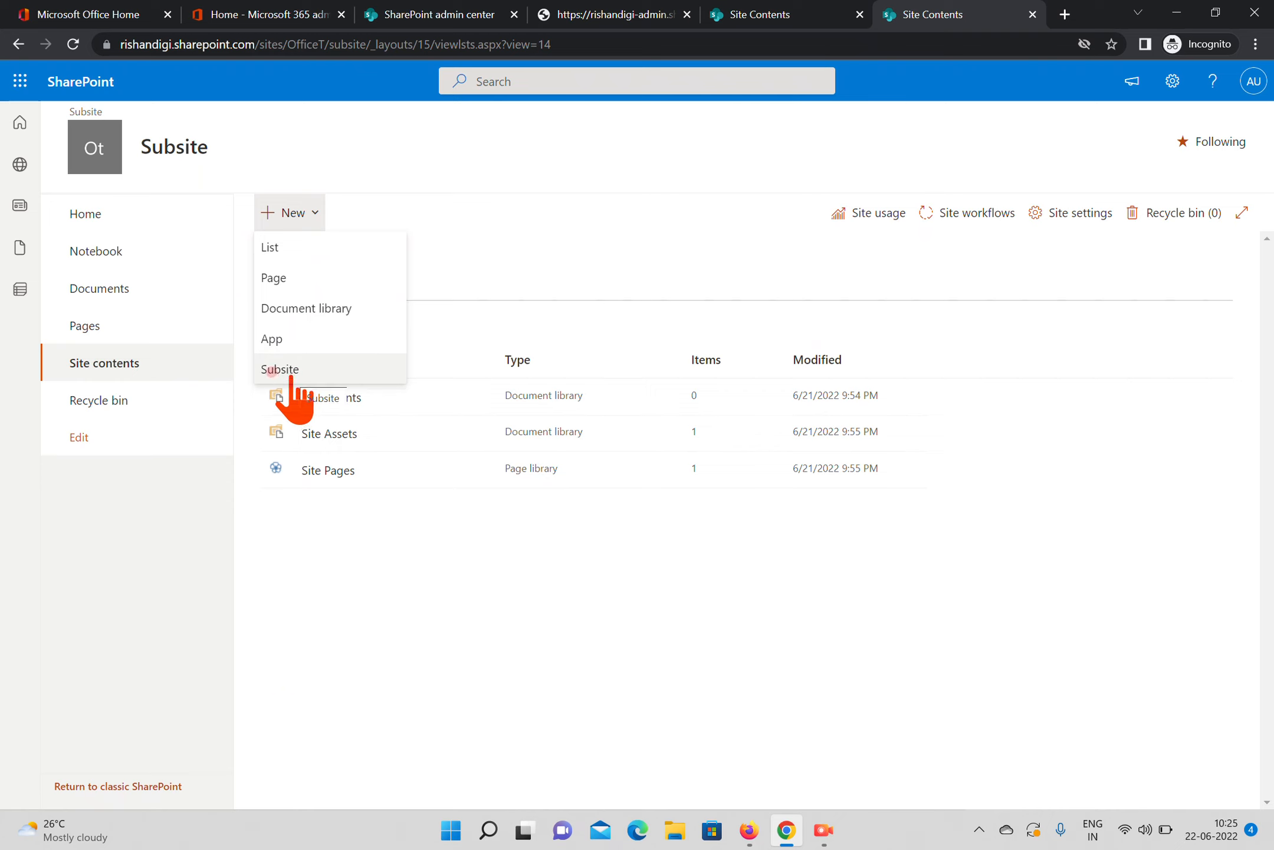
pyautogui.click(982, 332)
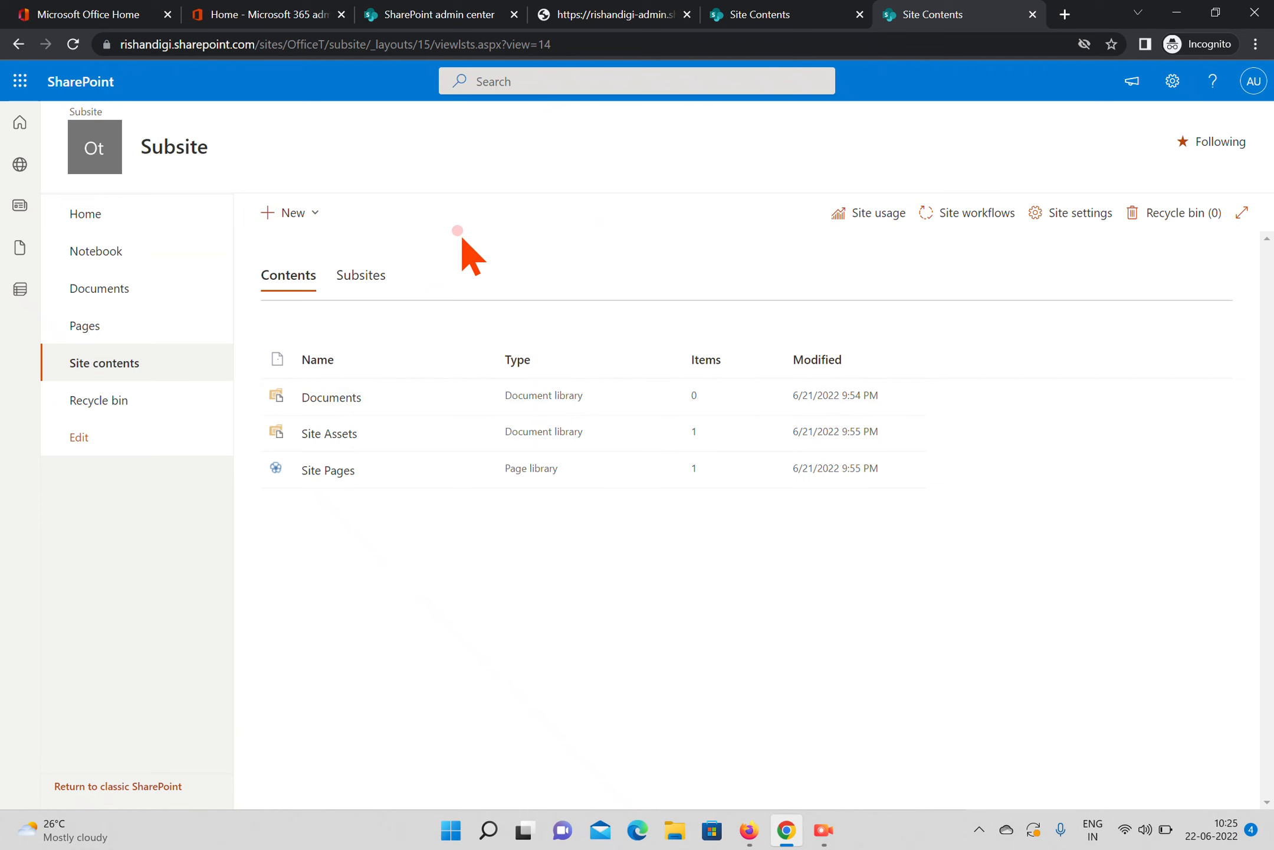
# Switch to the Broadcasting site contents, reload them, and start creating a new subsite there
pyautogui.click(738, 17)
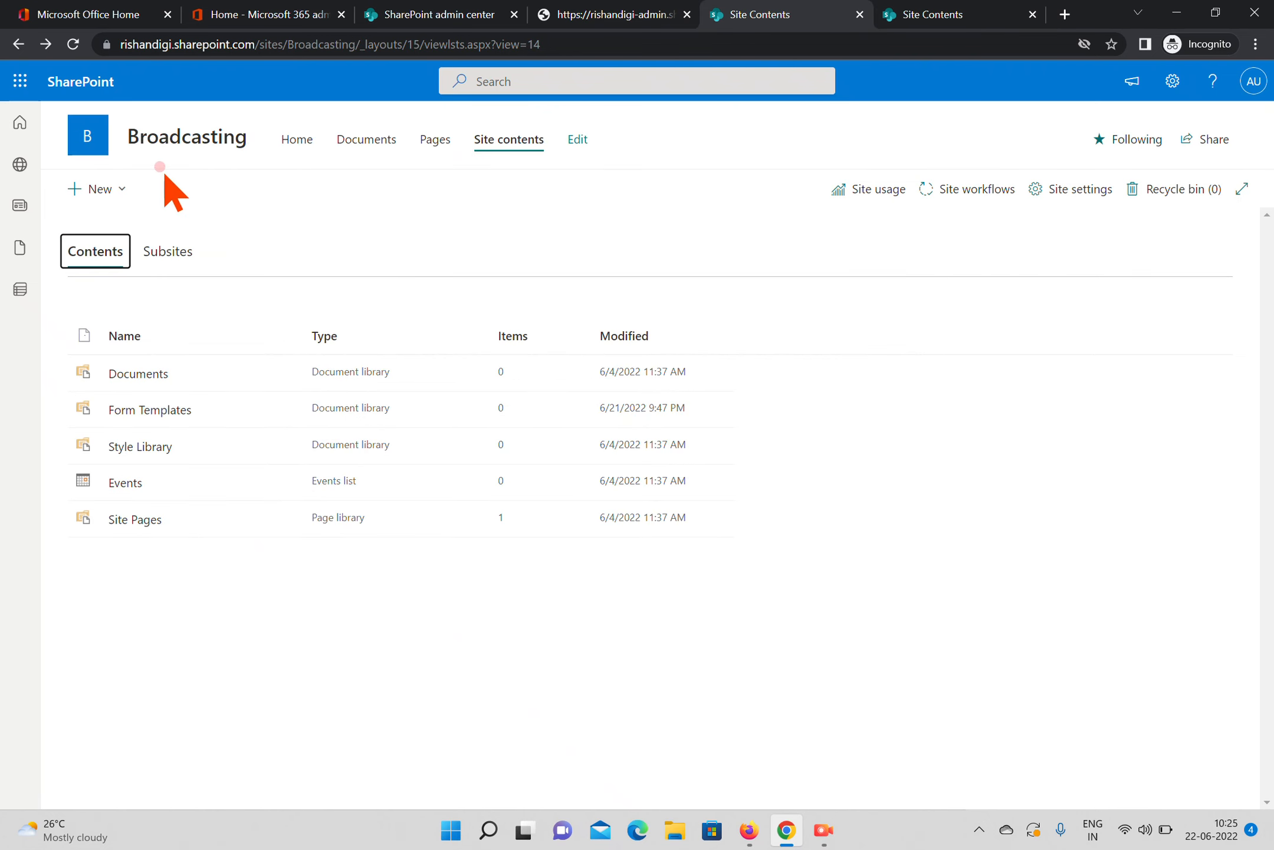
pyautogui.click(72, 44)
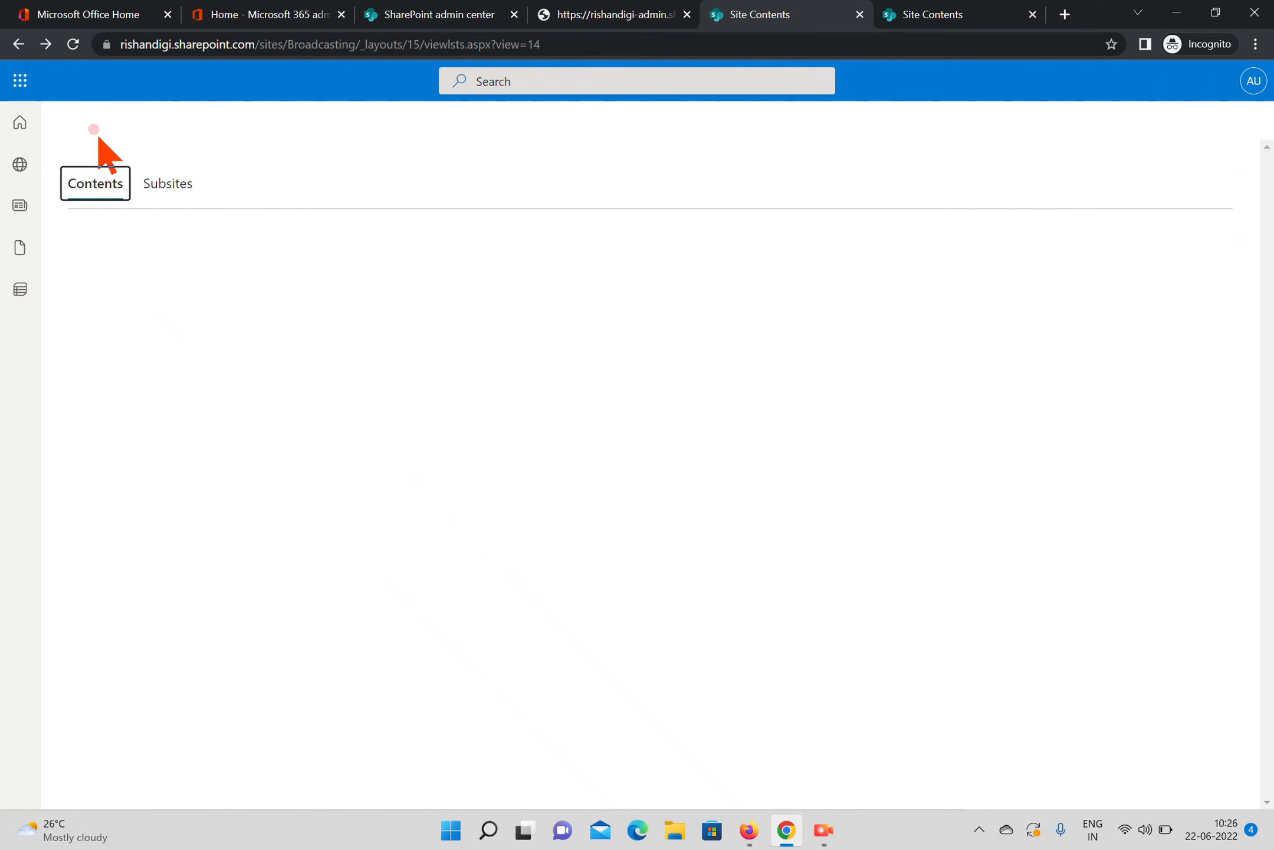
pyautogui.click(99, 189)
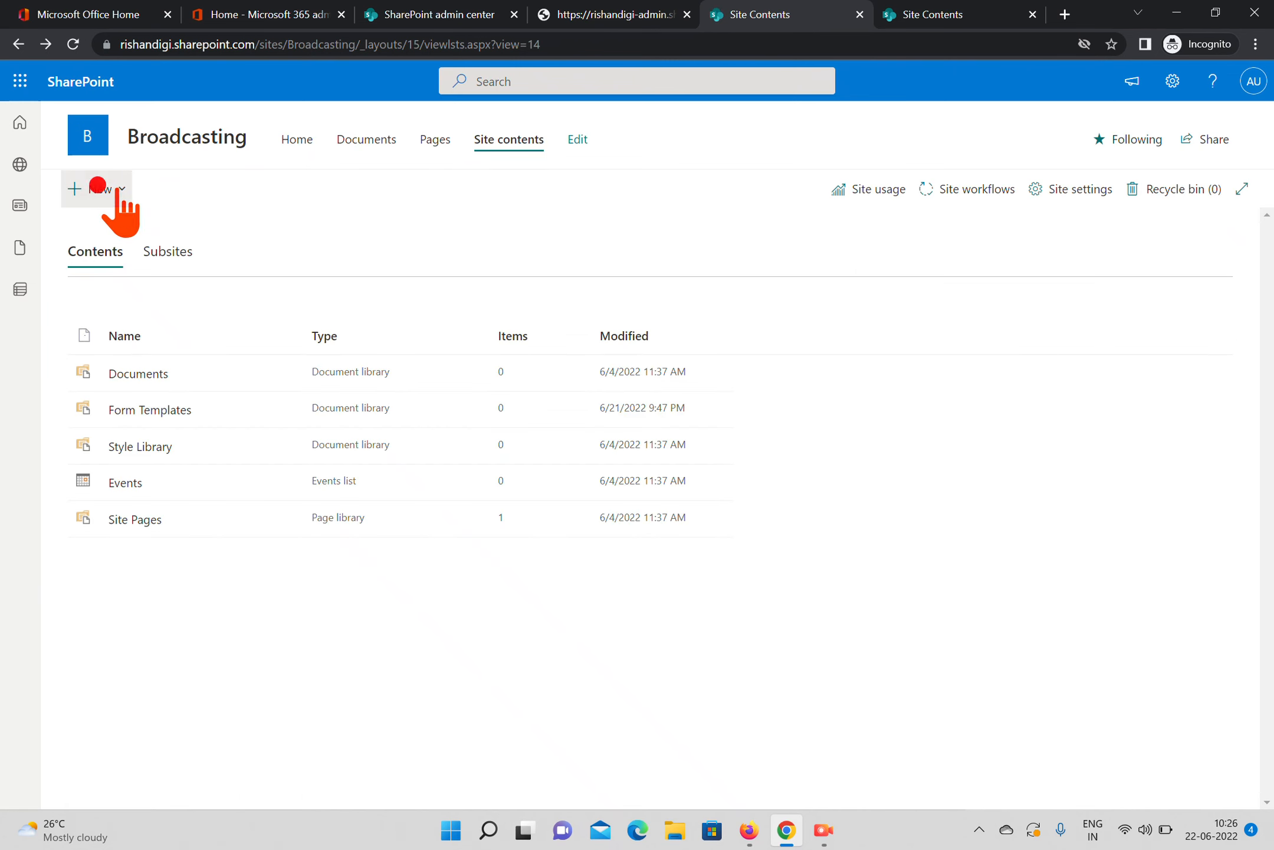
pyautogui.click(93, 346)
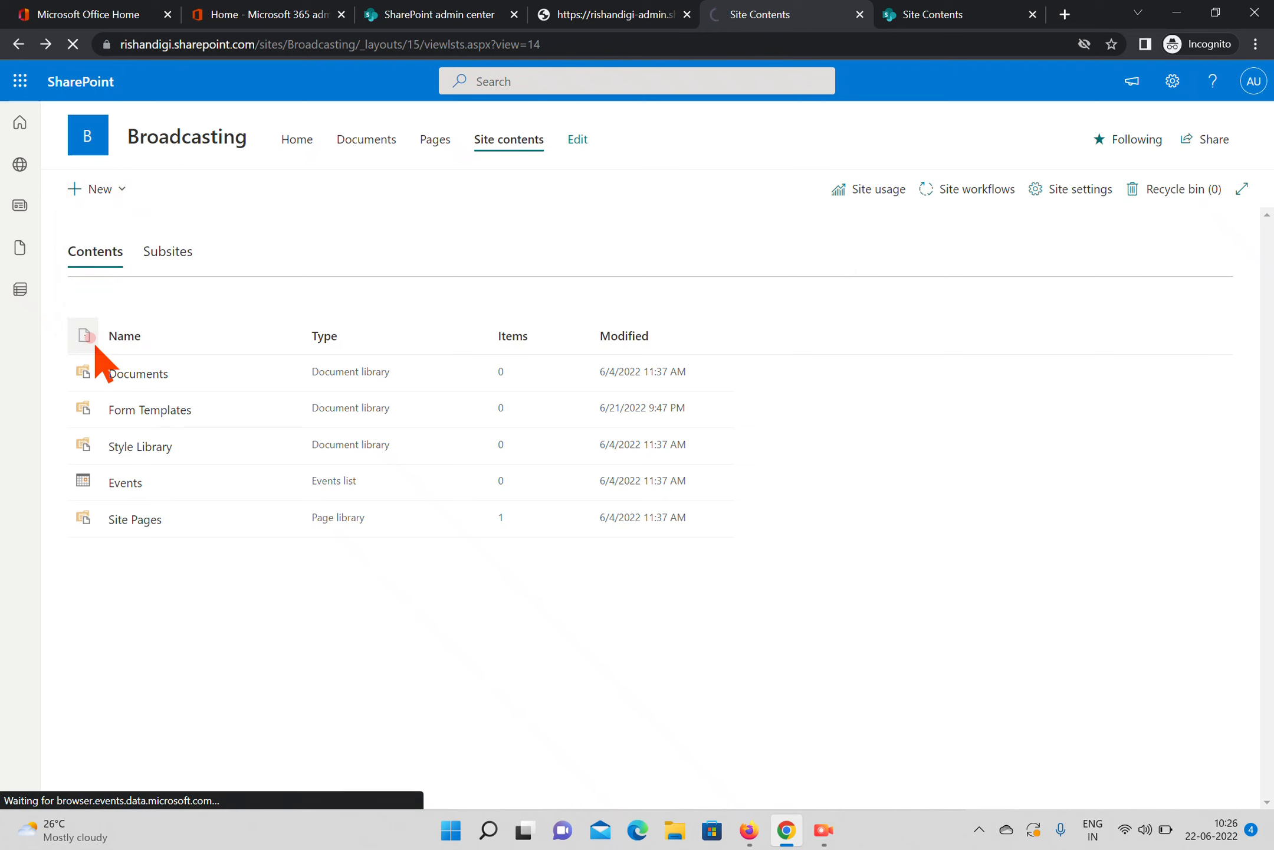